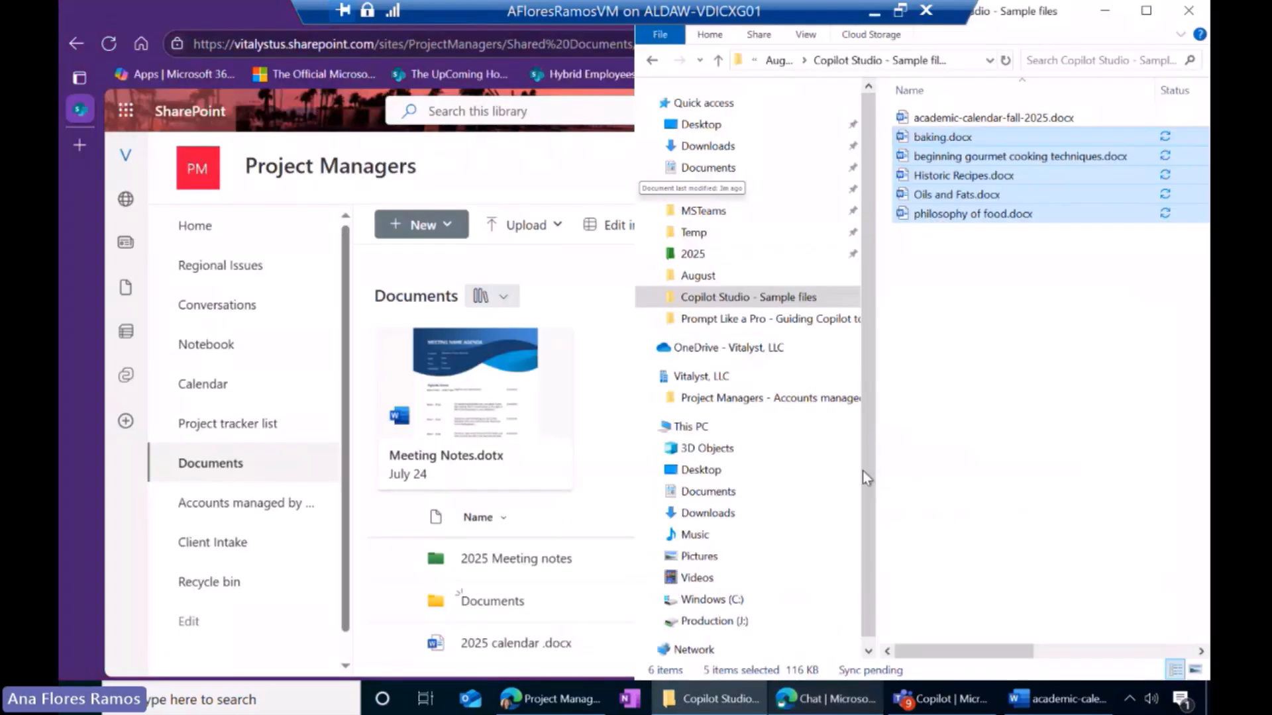
Switch to M365 Copilot and review the Researcher prompt about ethics in AI usage, AI research and decision-making
{"action": "left_click", "coordinate": [833, 695]}
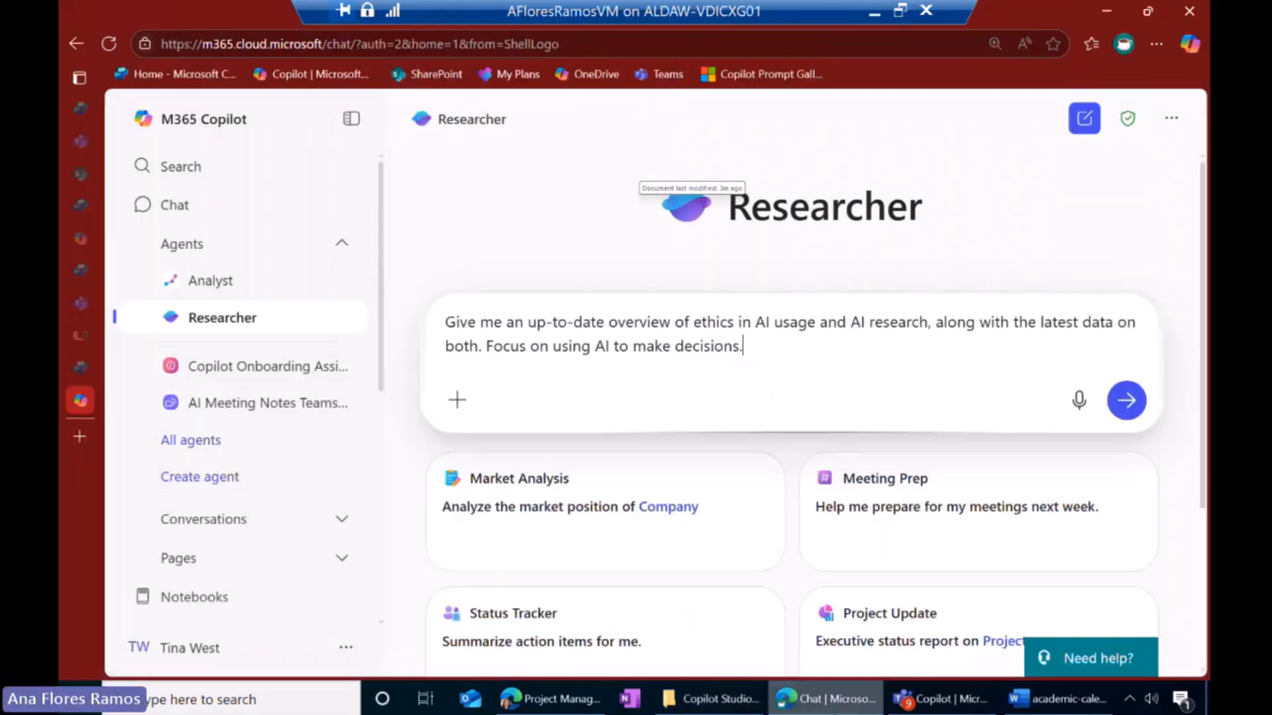
{"action": "left_click", "coordinate": [534, 329]}
{"action": "left_click_drag", "start_coordinate": [533, 329], "coordinate": [931, 323]}
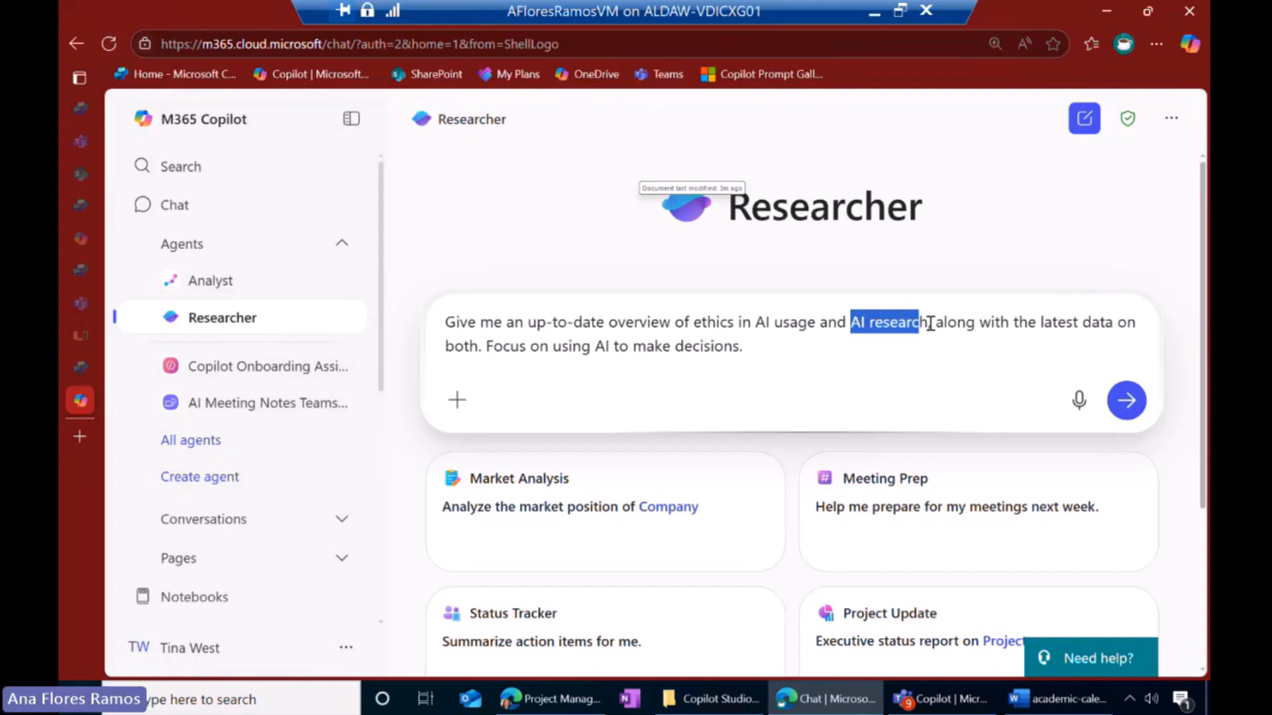
{"action": "left_click_drag", "start_coordinate": [493, 345], "coordinate": [733, 356]}
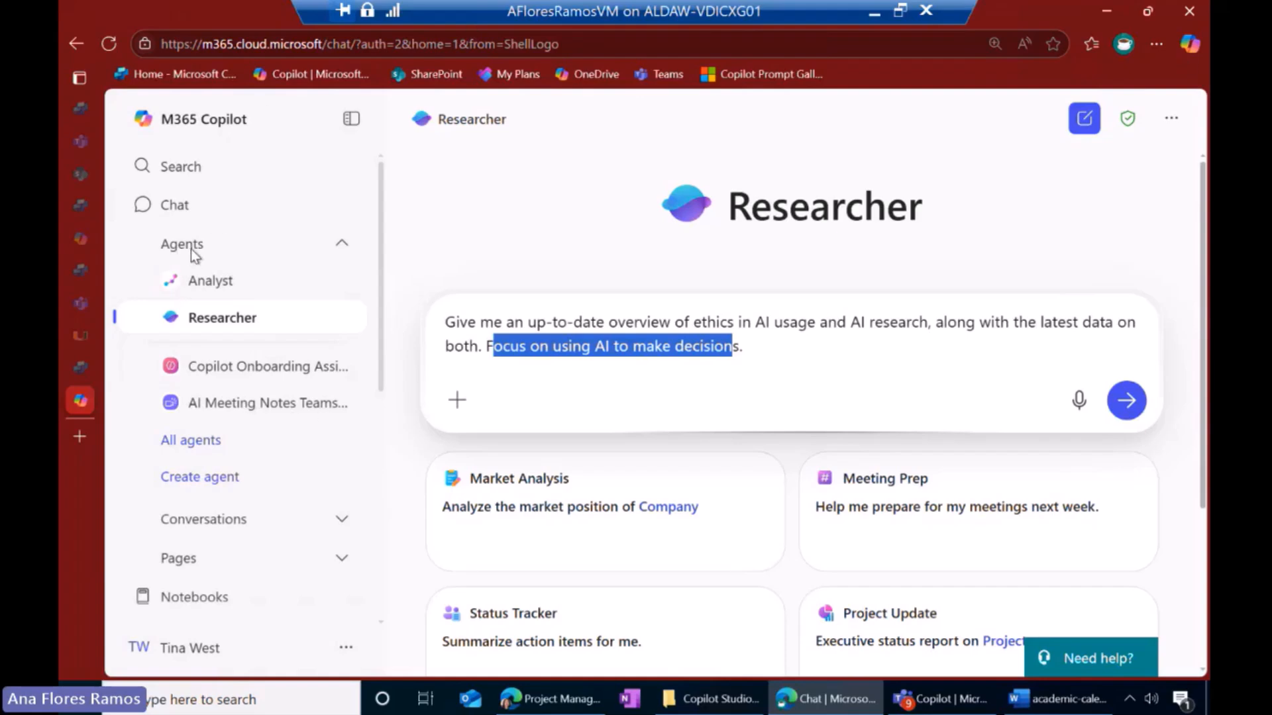
Browse all agents in the Agent Store, including those built by Microsoft, built by the organization and featured
{"action": "left_click", "coordinate": [190, 443]}
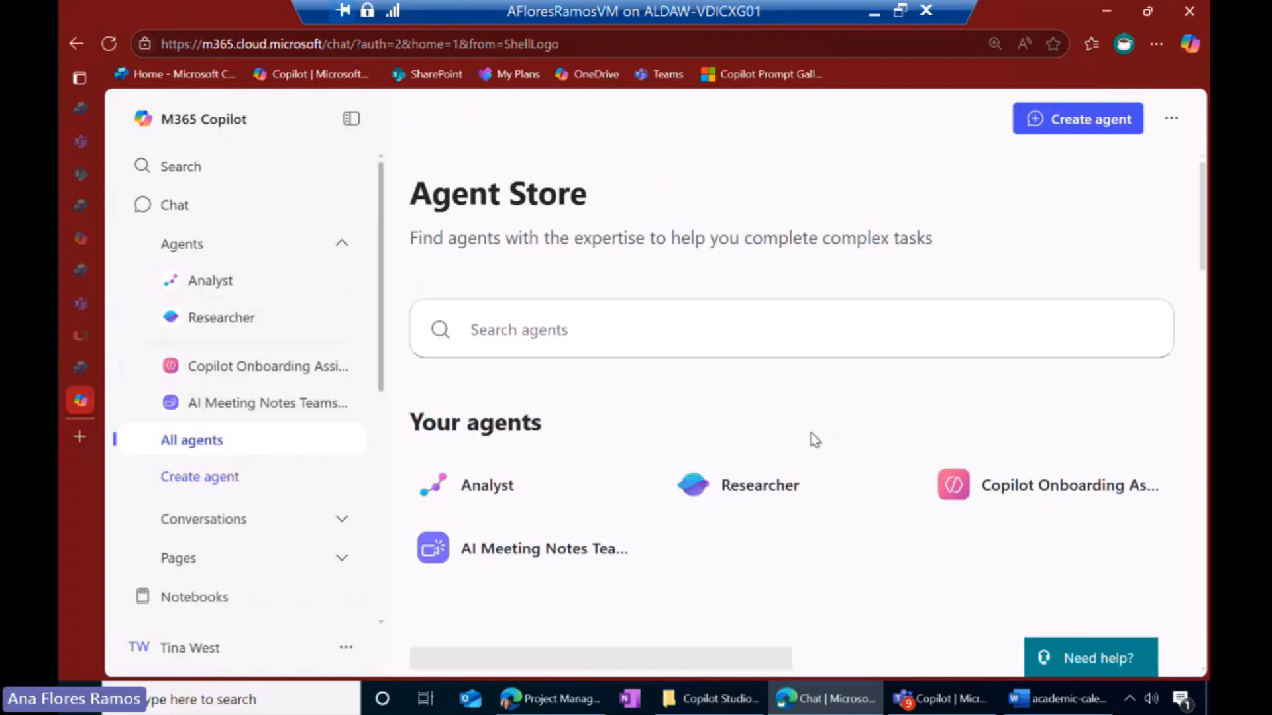
{"action": "scroll", "coordinate": [614, 443], "scroll_direction": "down", "scroll_amount": 1}
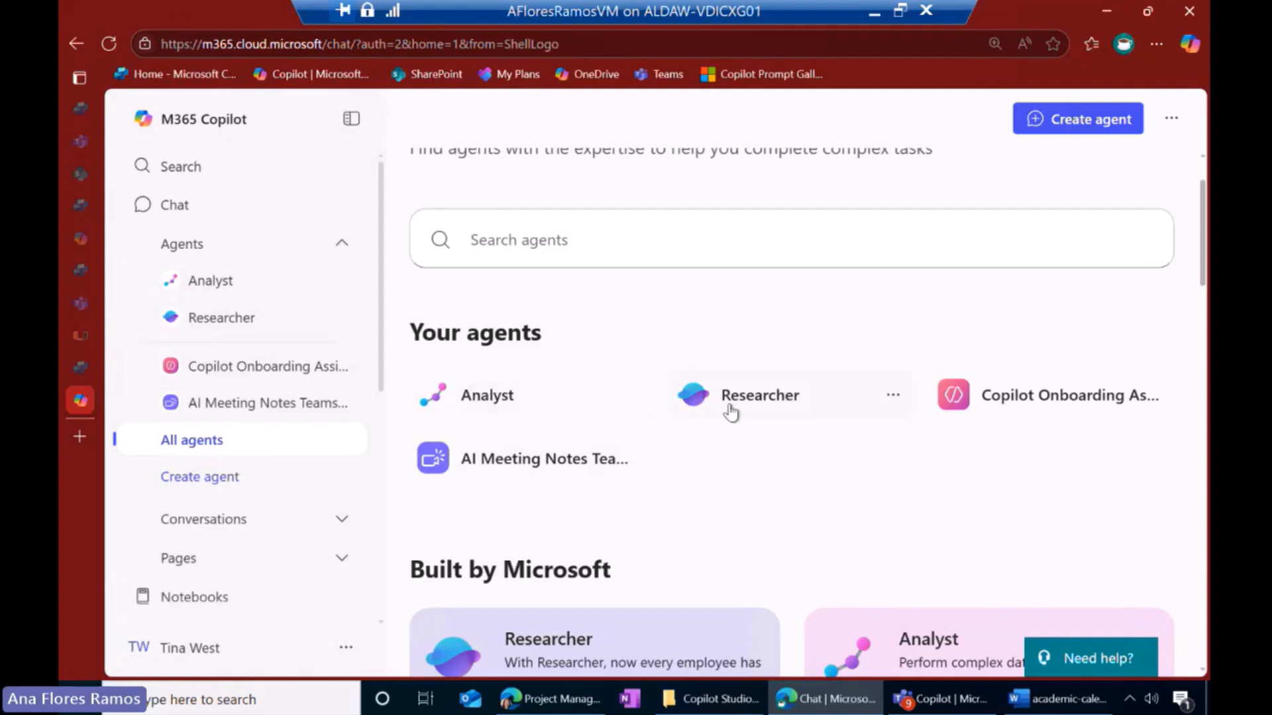
{"action": "scroll", "coordinate": [732, 412], "scroll_direction": "down", "scroll_amount": 8}
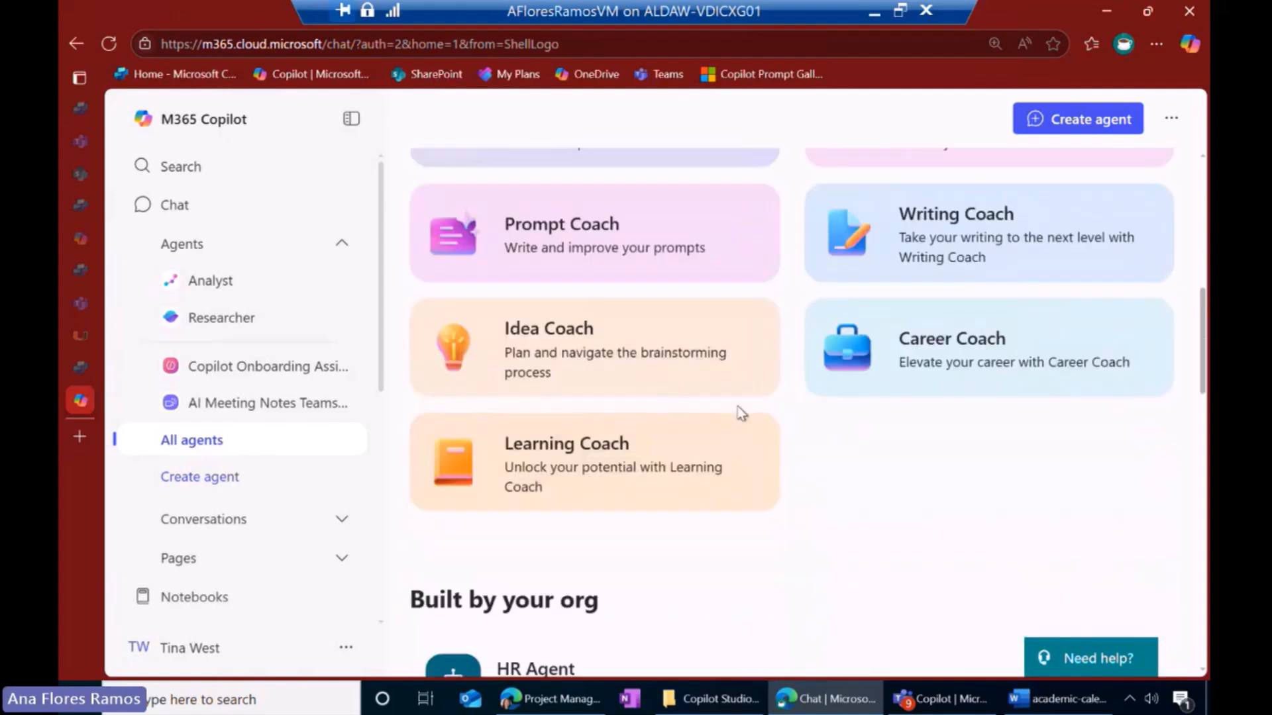
{"action": "scroll", "coordinate": [784, 570], "scroll_direction": "up", "scroll_amount": 4}
{"action": "scroll", "coordinate": [789, 567], "scroll_direction": "down", "scroll_amount": 3}
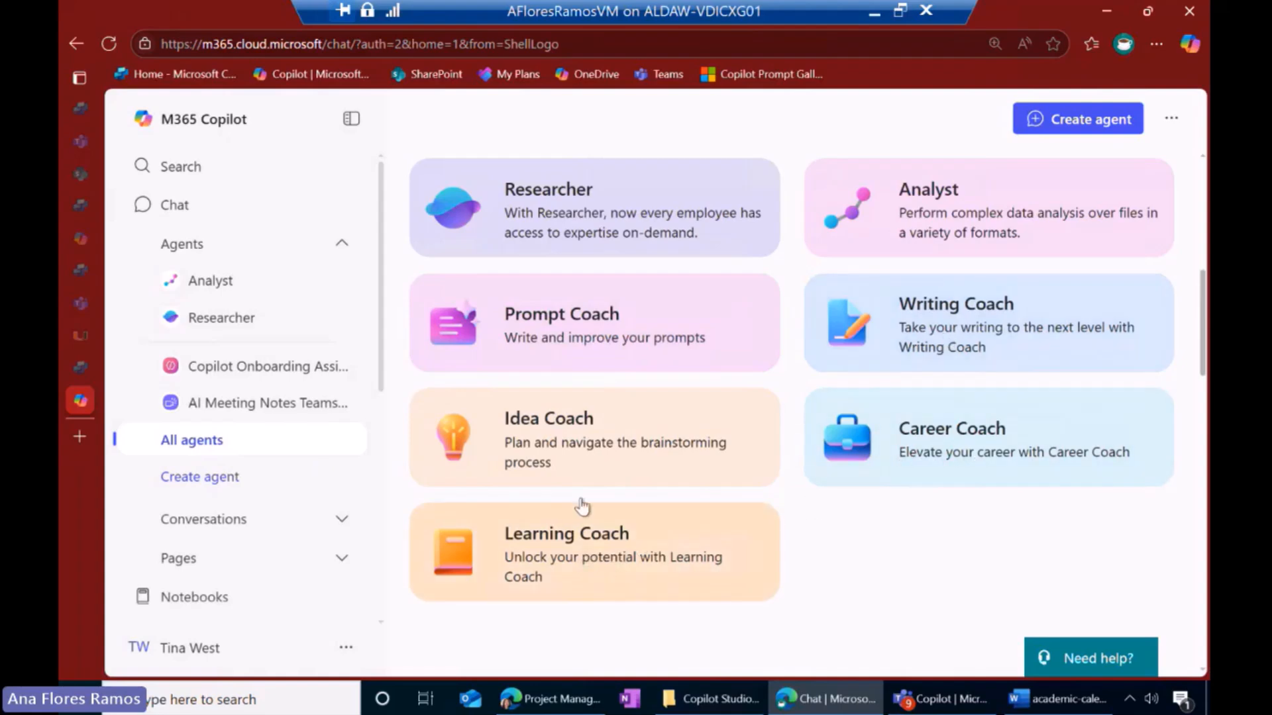
{"action": "scroll", "coordinate": [848, 473], "scroll_direction": "up", "scroll_amount": 2}
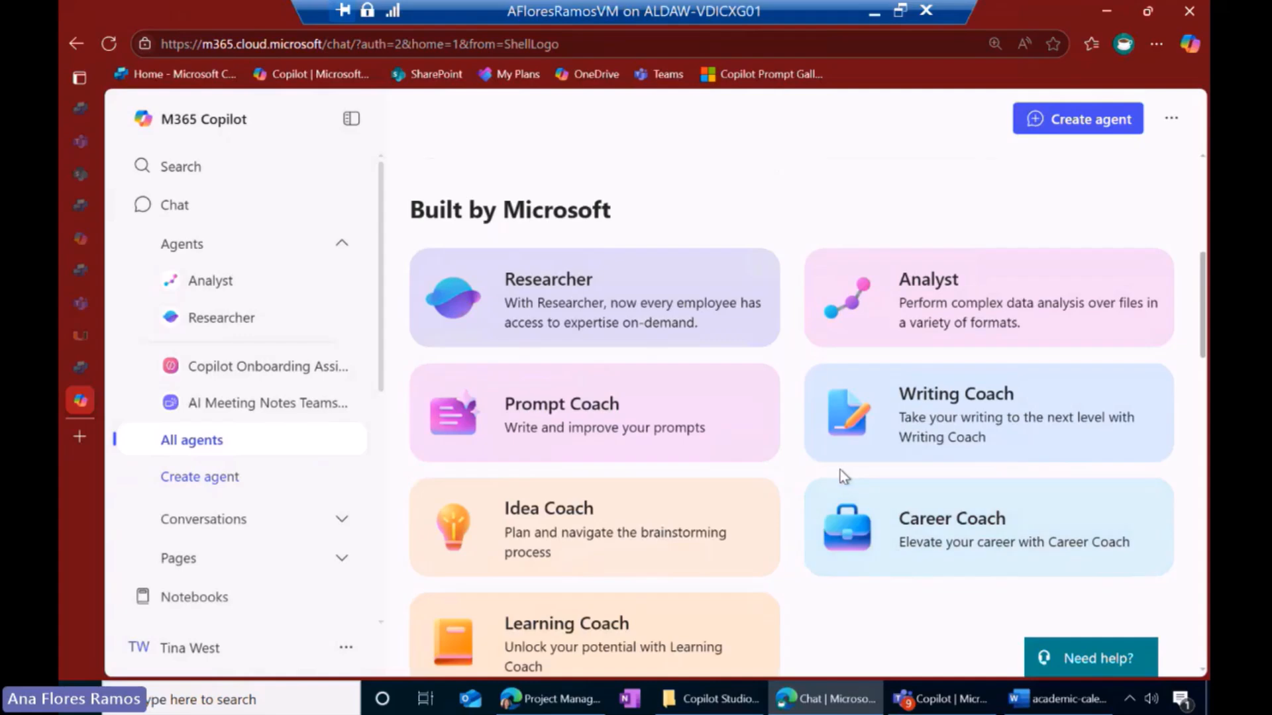
{"action": "scroll", "coordinate": [662, 469], "scroll_direction": "down", "scroll_amount": 3}
{"action": "scroll", "coordinate": [669, 471], "scroll_direction": "down", "scroll_amount": 5}
{"action": "scroll", "coordinate": [729, 464], "scroll_direction": "down", "scroll_amount": 4}
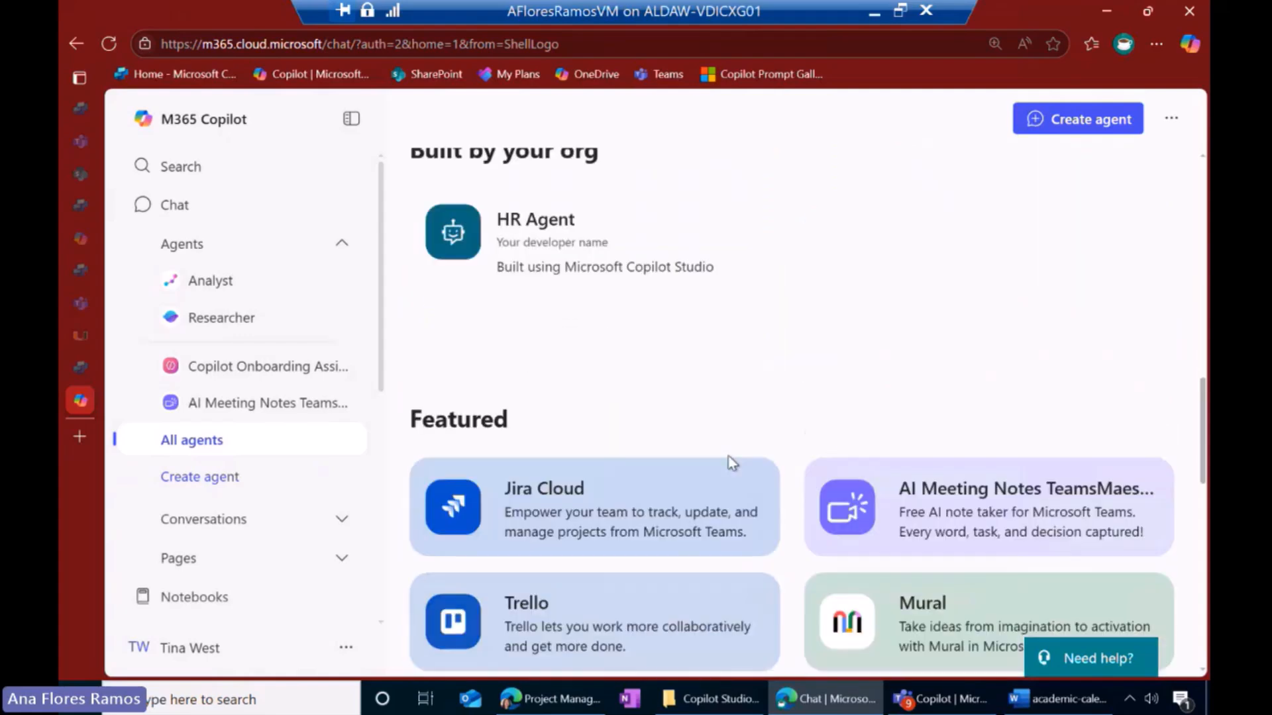
{"action": "scroll", "coordinate": [656, 344], "scroll_direction": "up", "scroll_amount": 1}
{"action": "scroll", "coordinate": [668, 354], "scroll_direction": "up", "scroll_amount": 10}
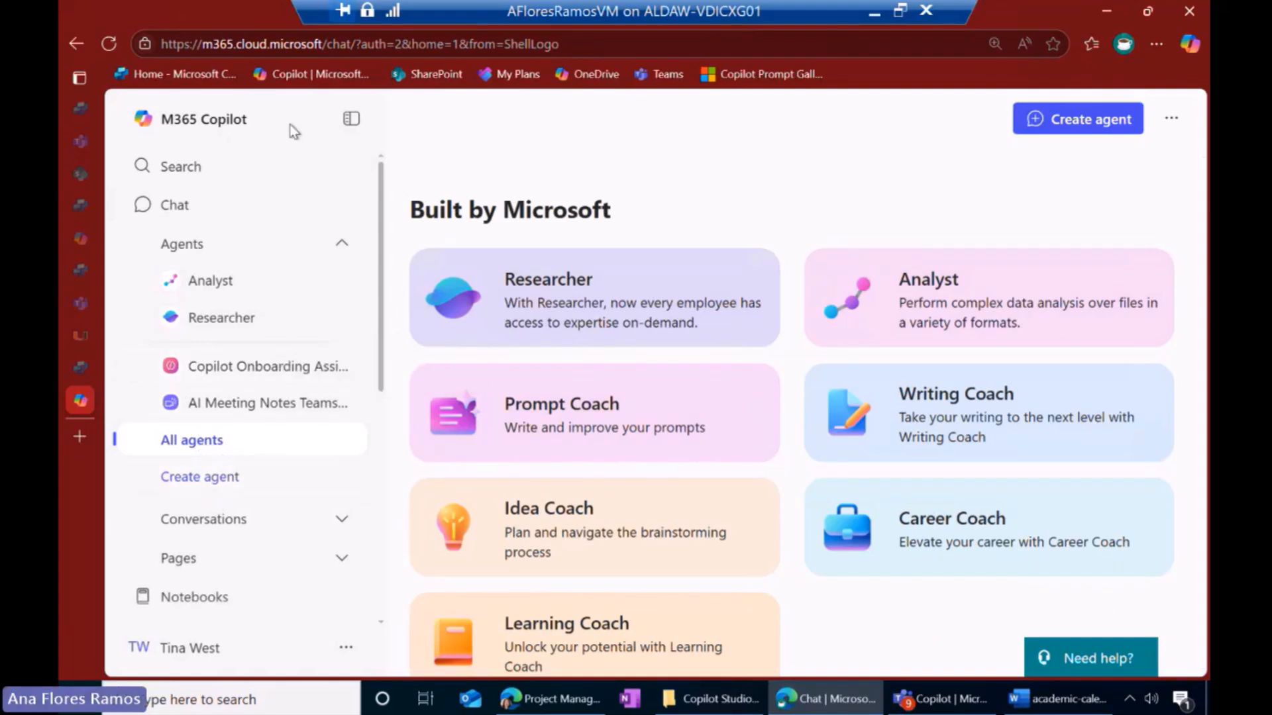
View the details of the Researcher agent, close them, and open the Writing Coach agent from the store
{"action": "left_click", "coordinate": [567, 317]}
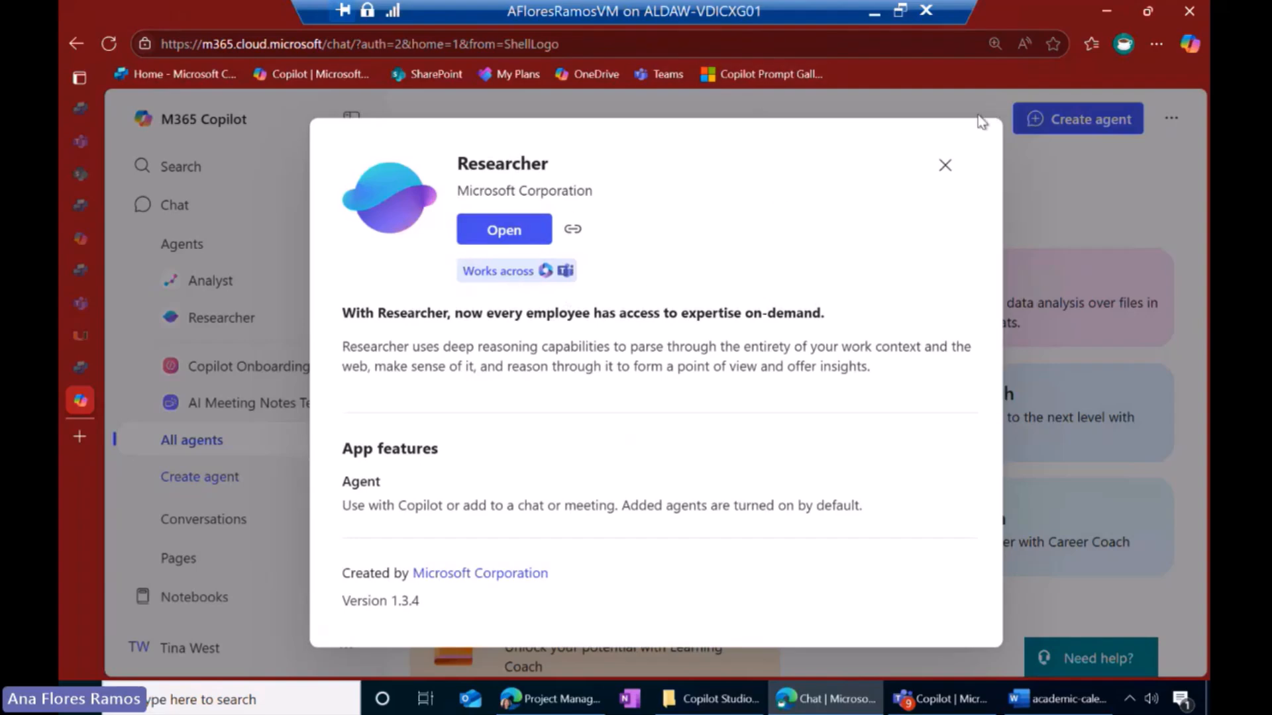
{"action": "left_click", "coordinate": [945, 165]}
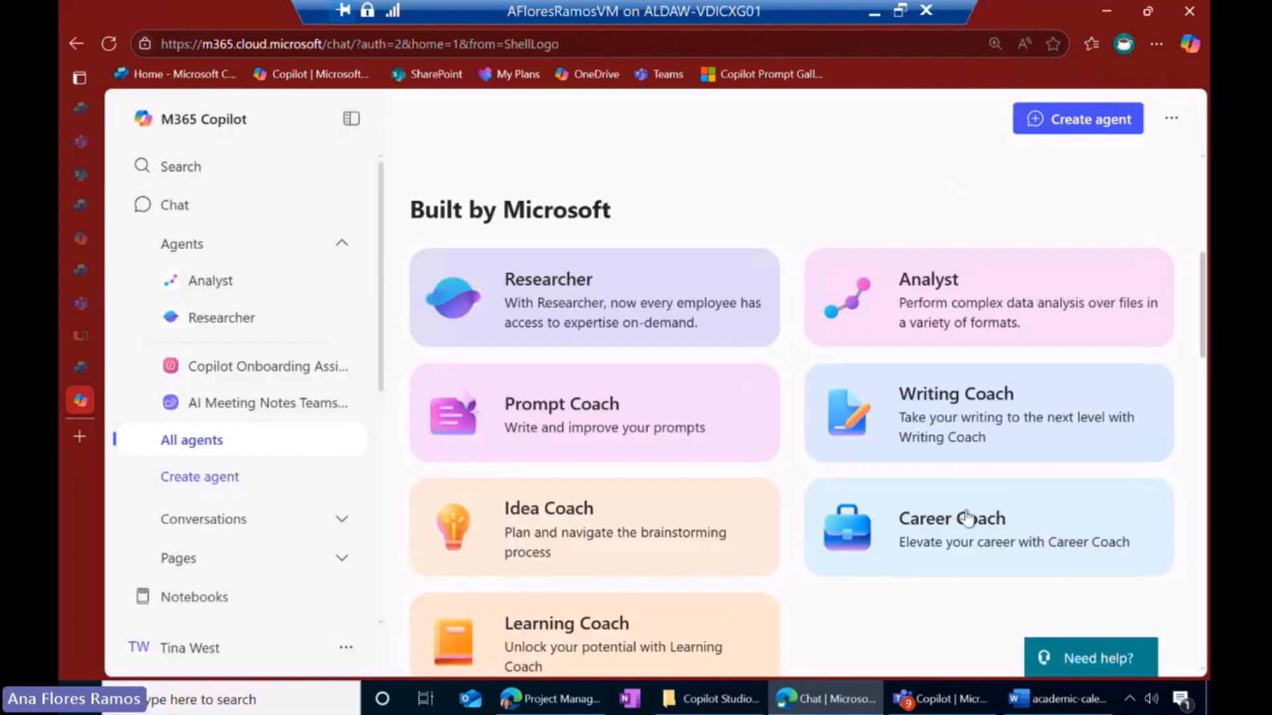
{"action": "left_click", "coordinate": [920, 400]}
{"action": "left_click", "coordinate": [498, 232]}
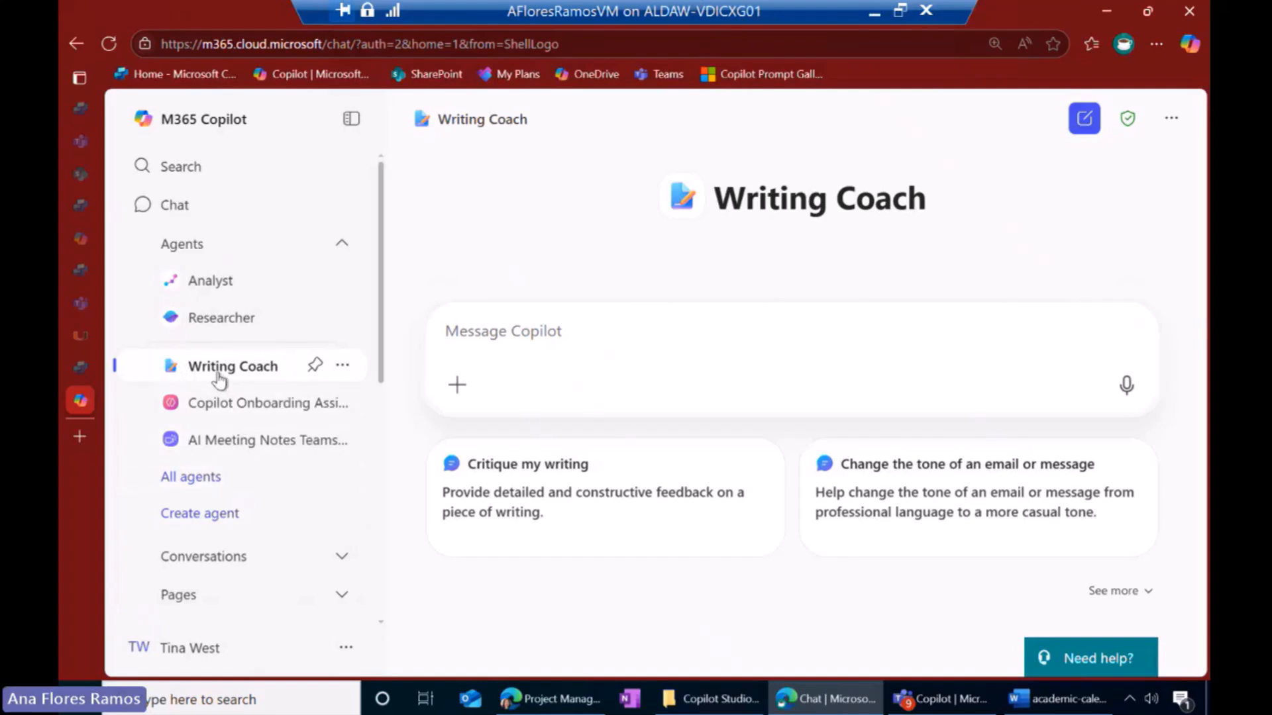
Start creating a new agent in Copilot Studio
{"action": "left_click", "coordinate": [200, 522]}
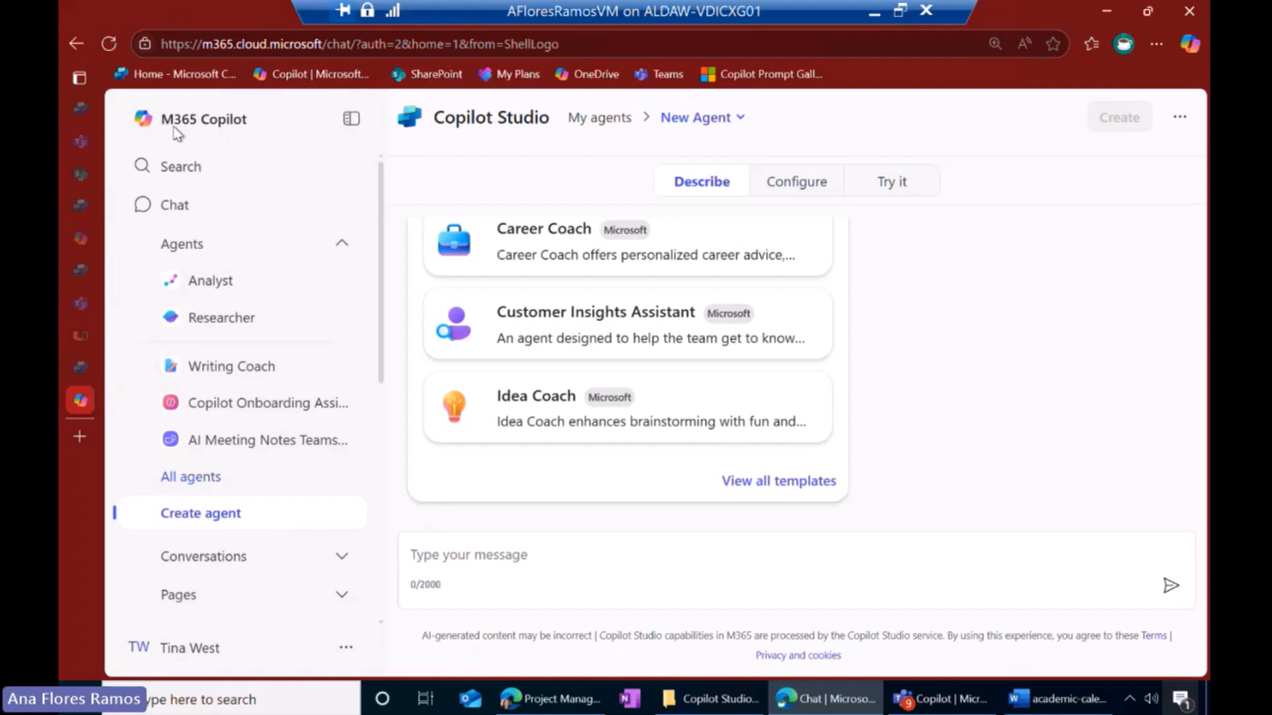
{"action": "left_click", "coordinate": [208, 46]}
{"action": "left_click", "coordinate": [203, 43]}
{"action": "left_click_drag", "start_coordinate": [282, 57], "coordinate": [341, 60]}
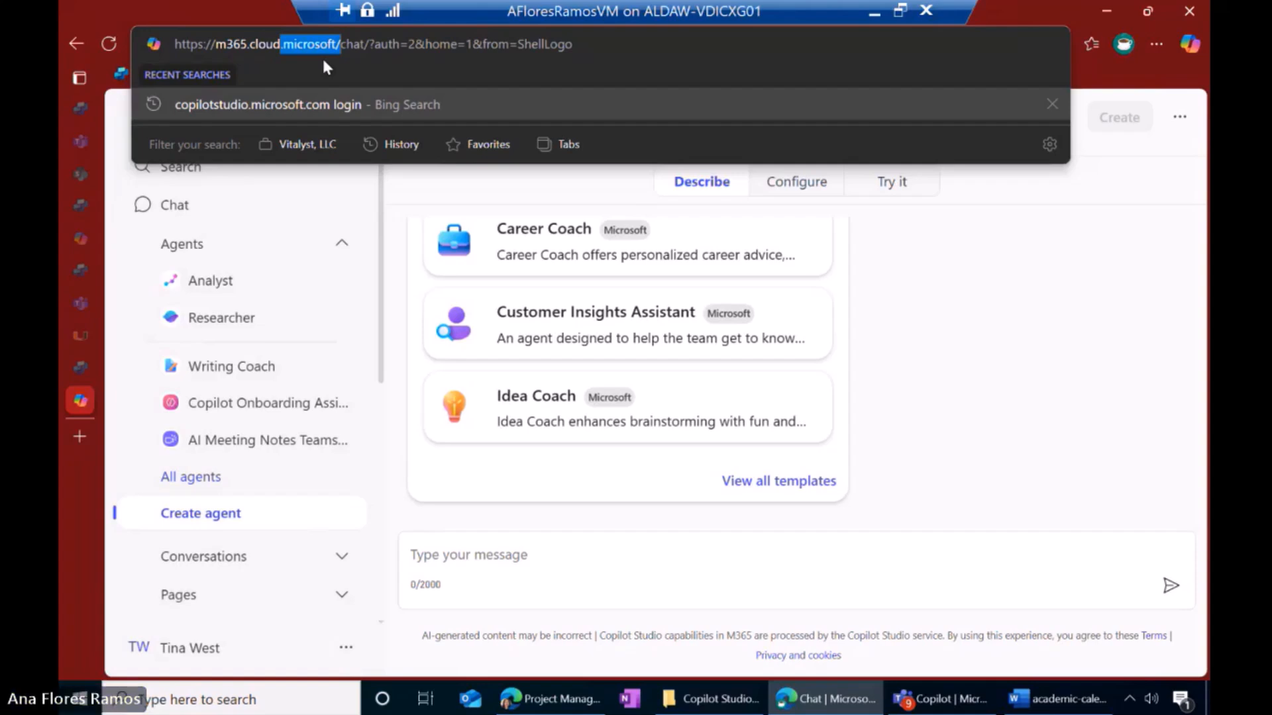
{"action": "left_click", "coordinate": [976, 320]}
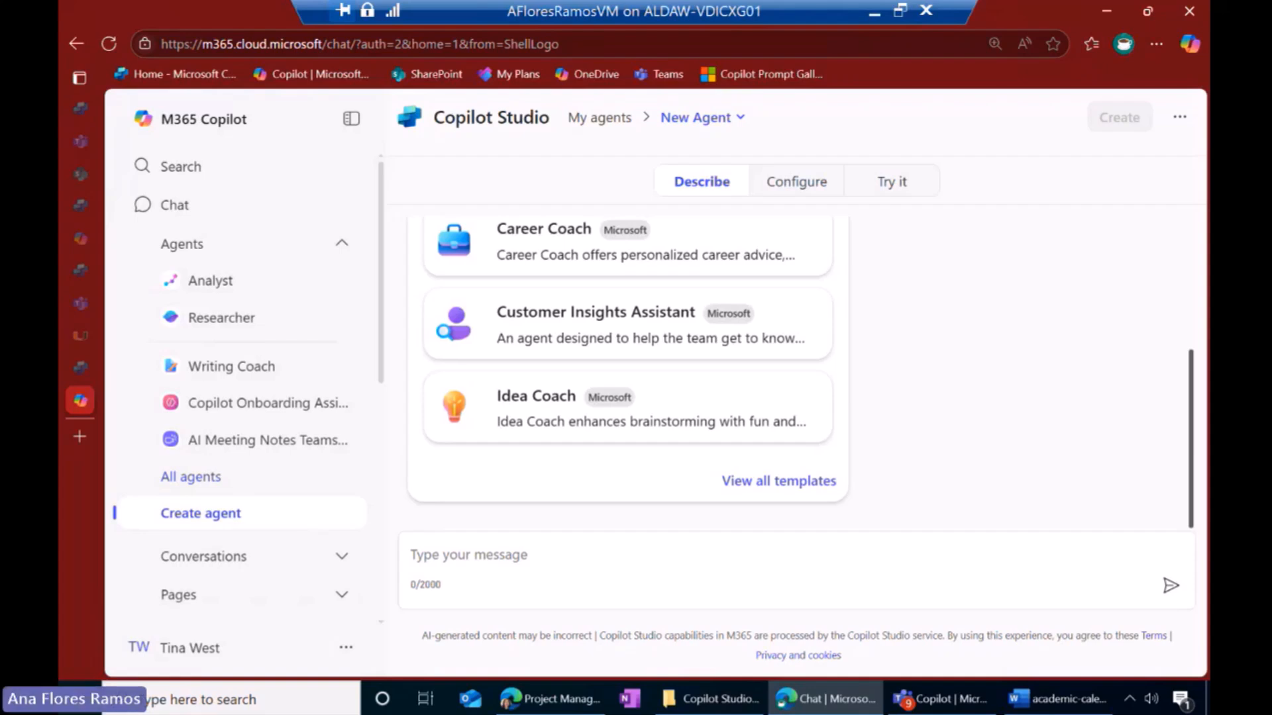
{"action": "left_click", "coordinate": [503, 555]}
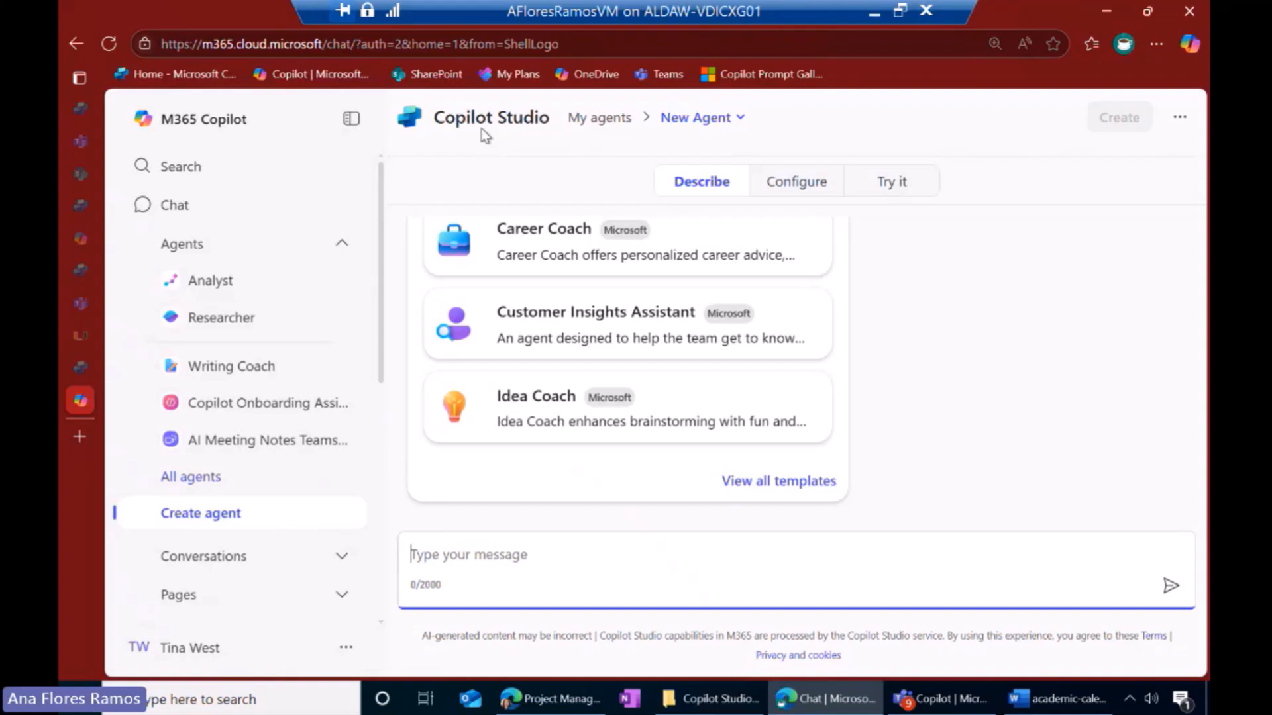
{"action": "left_click_drag", "start_coordinate": [453, 125], "coordinate": [552, 124]}
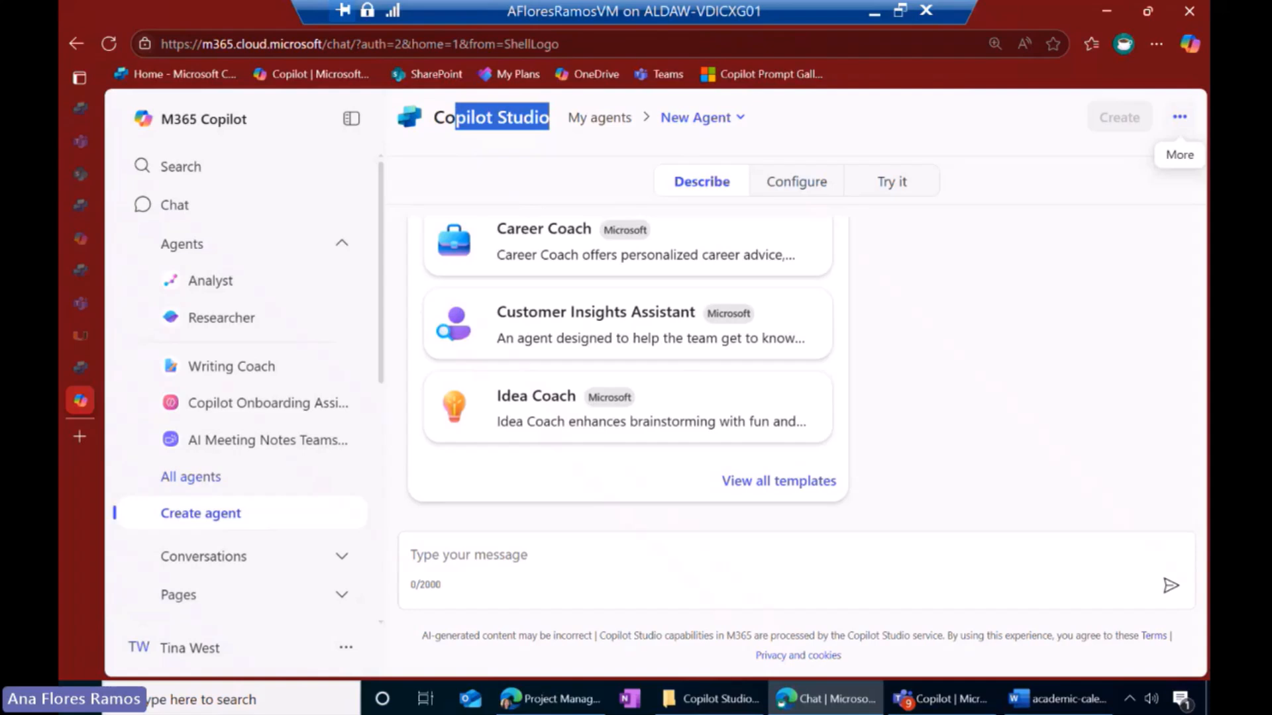
{"action": "left_click", "coordinate": [486, 556]}
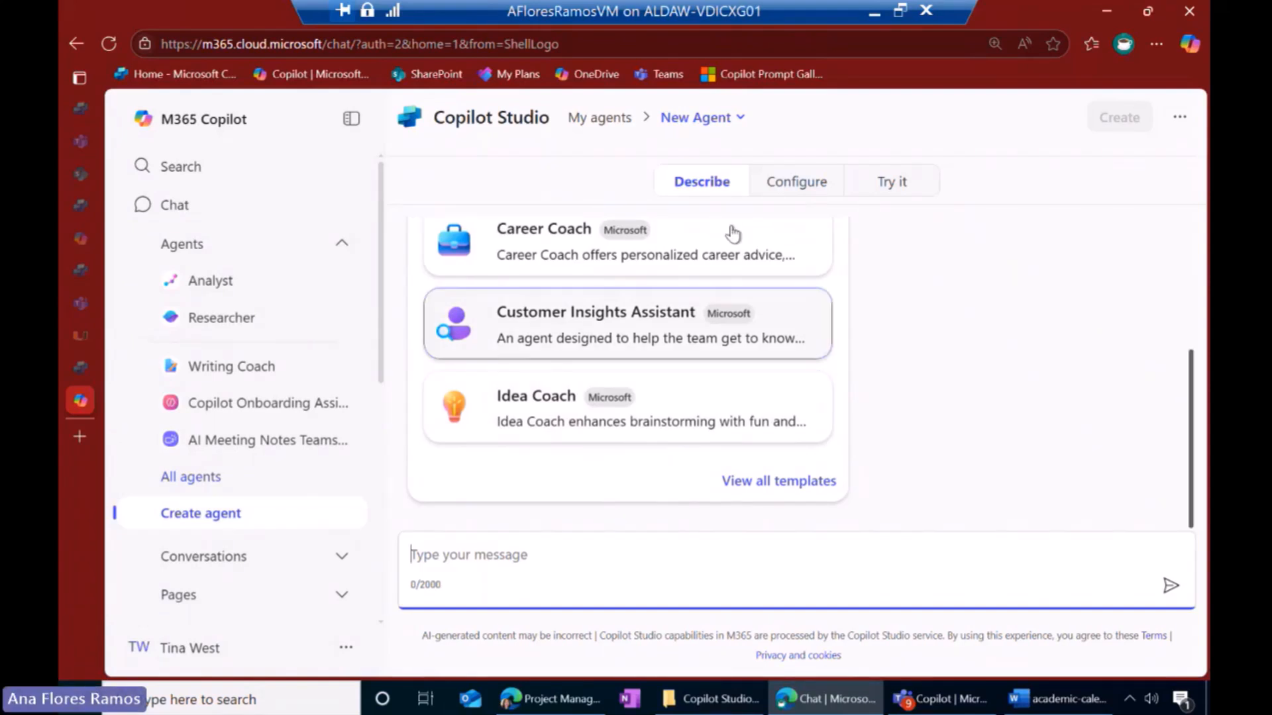
Open the Configure view of the new agent to set it up manually
{"action": "left_click", "coordinate": [781, 192]}
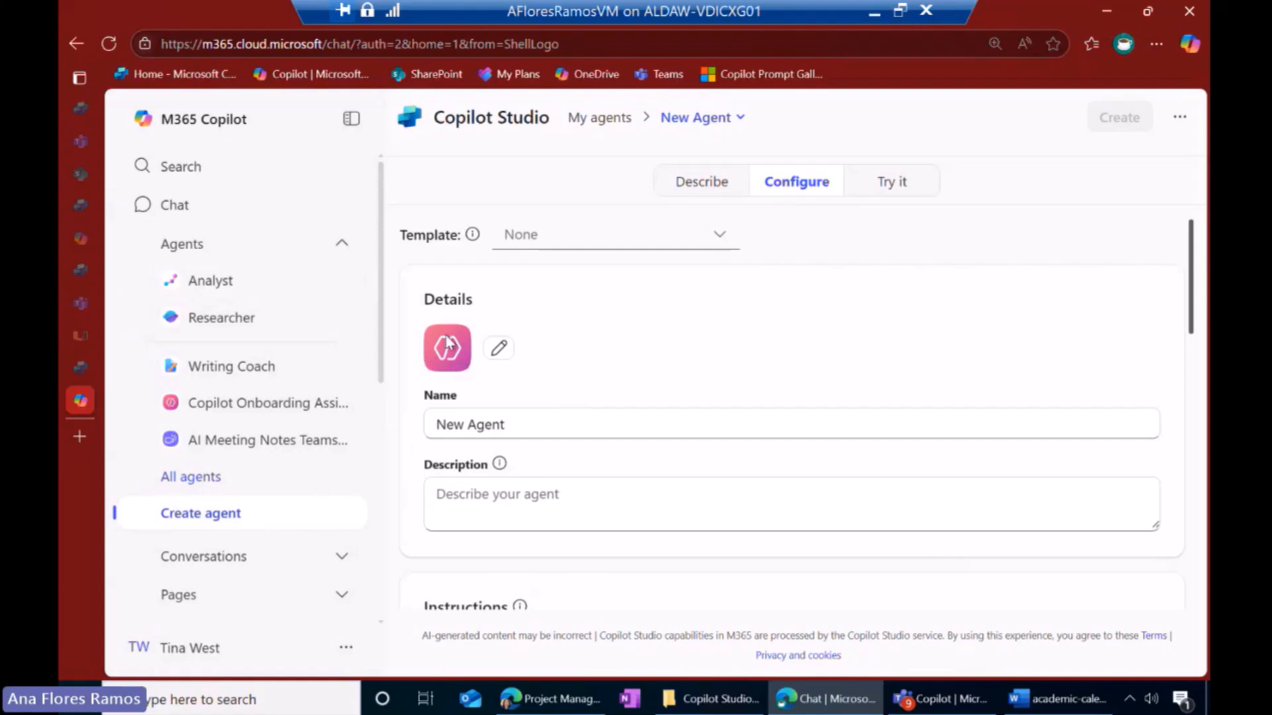
Try accent colors for the new agent's icon, remove the accent color again, and save the icon
{"action": "left_click", "coordinate": [499, 347]}
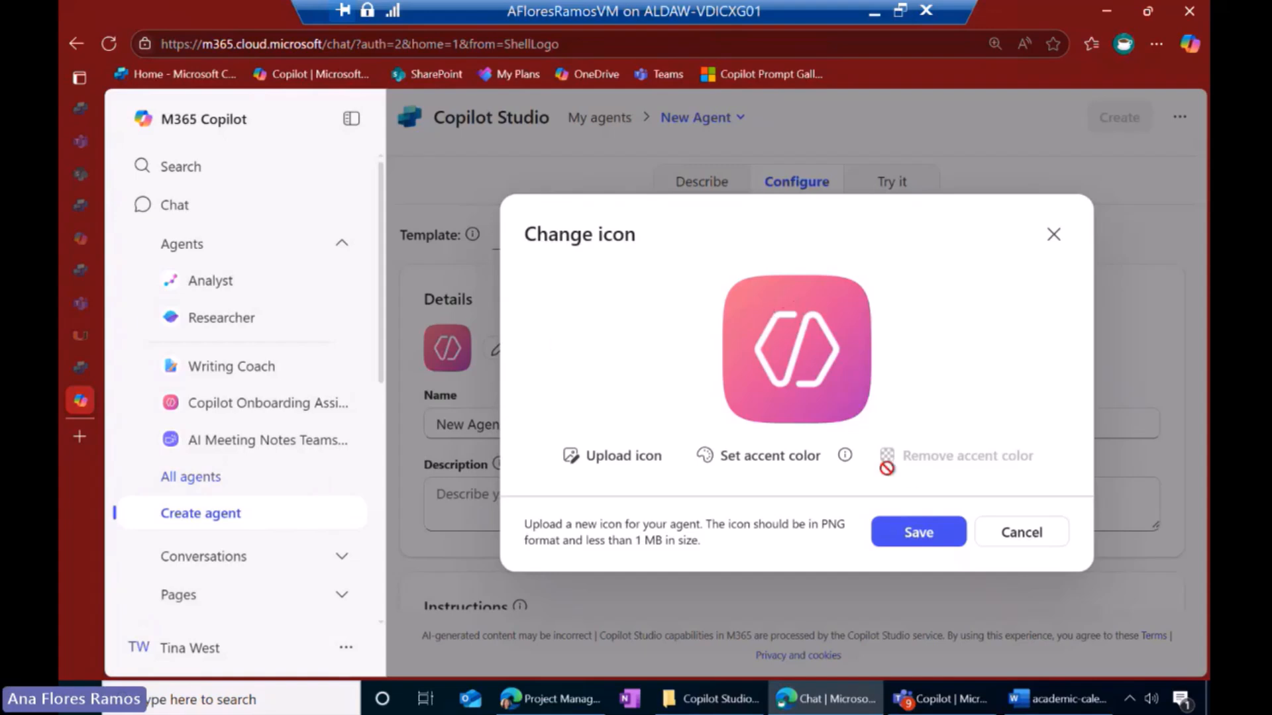
{"action": "left_click", "coordinate": [775, 464]}
{"action": "left_click", "coordinate": [913, 330]}
{"action": "left_click", "coordinate": [863, 326]}
{"action": "left_click", "coordinate": [878, 424]}
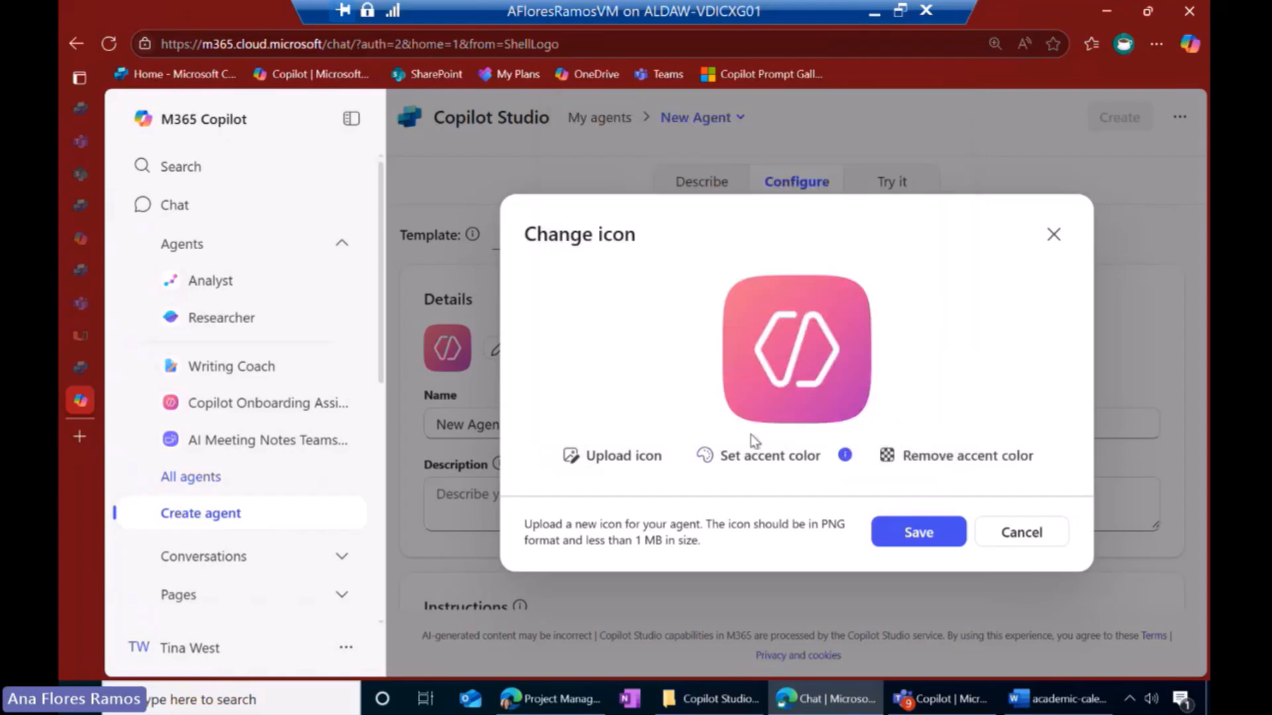
{"action": "left_click", "coordinate": [728, 457]}
{"action": "left_click_drag", "start_coordinate": [670, 318], "coordinate": [737, 318]}
{"action": "left_click", "coordinate": [878, 425]}
{"action": "left_click", "coordinate": [978, 462]}
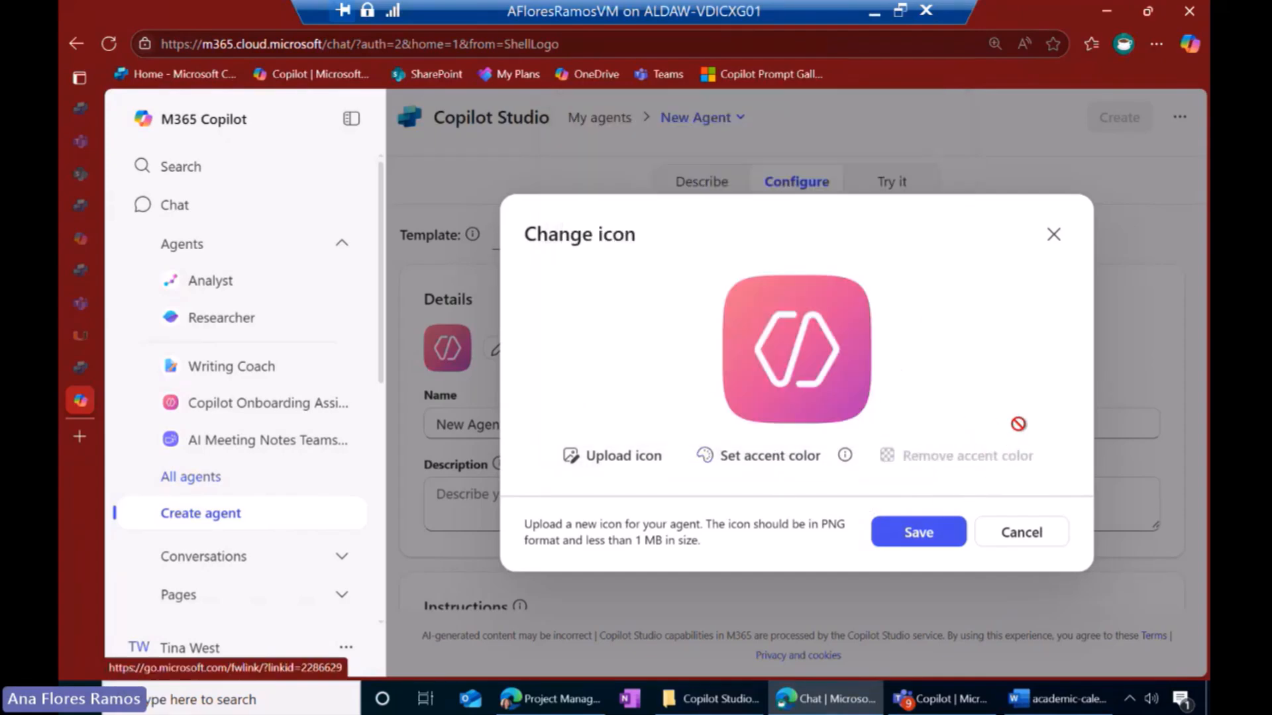
{"action": "left_click", "coordinate": [916, 535]}
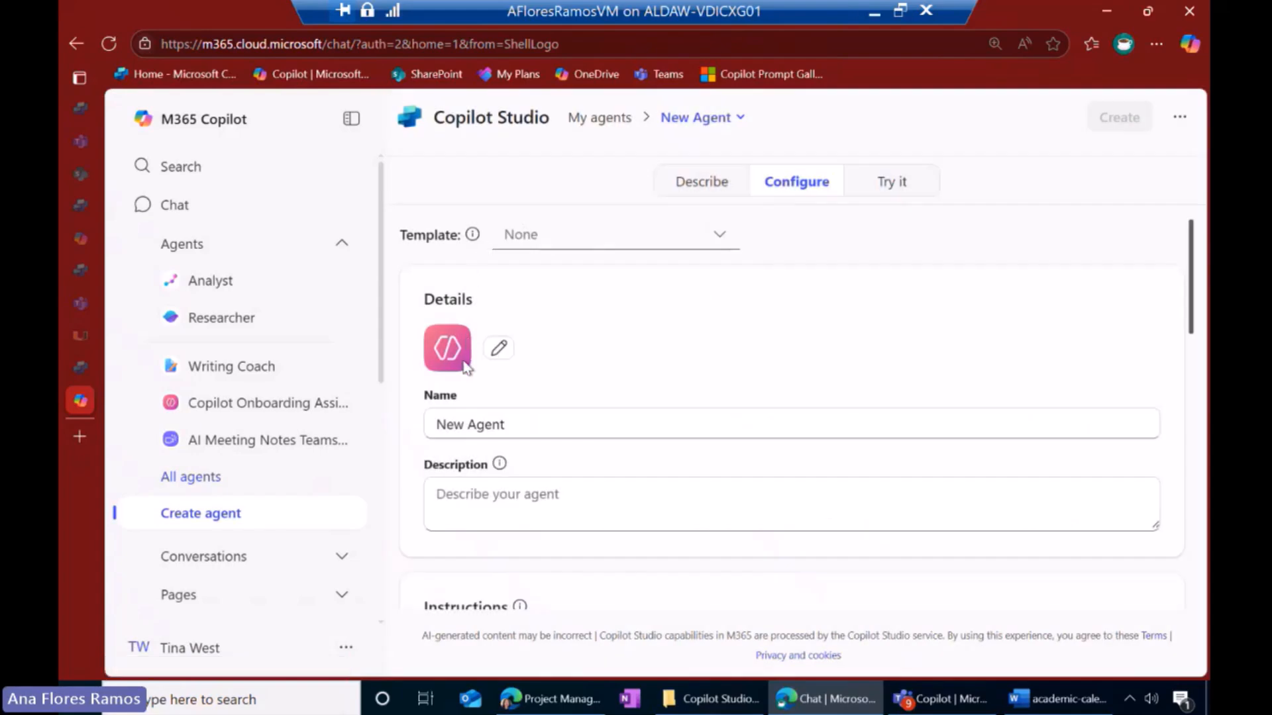
{"action": "left_click", "coordinate": [498, 347]}
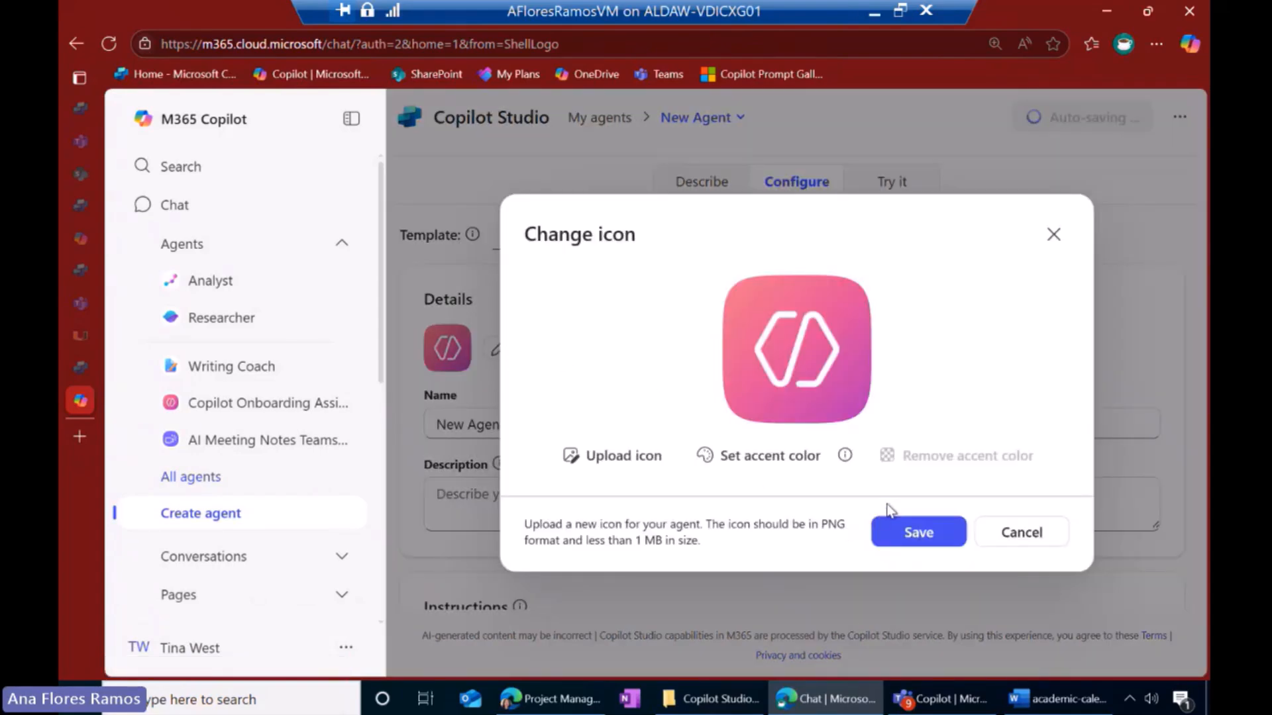
{"action": "left_click", "coordinate": [626, 456]}
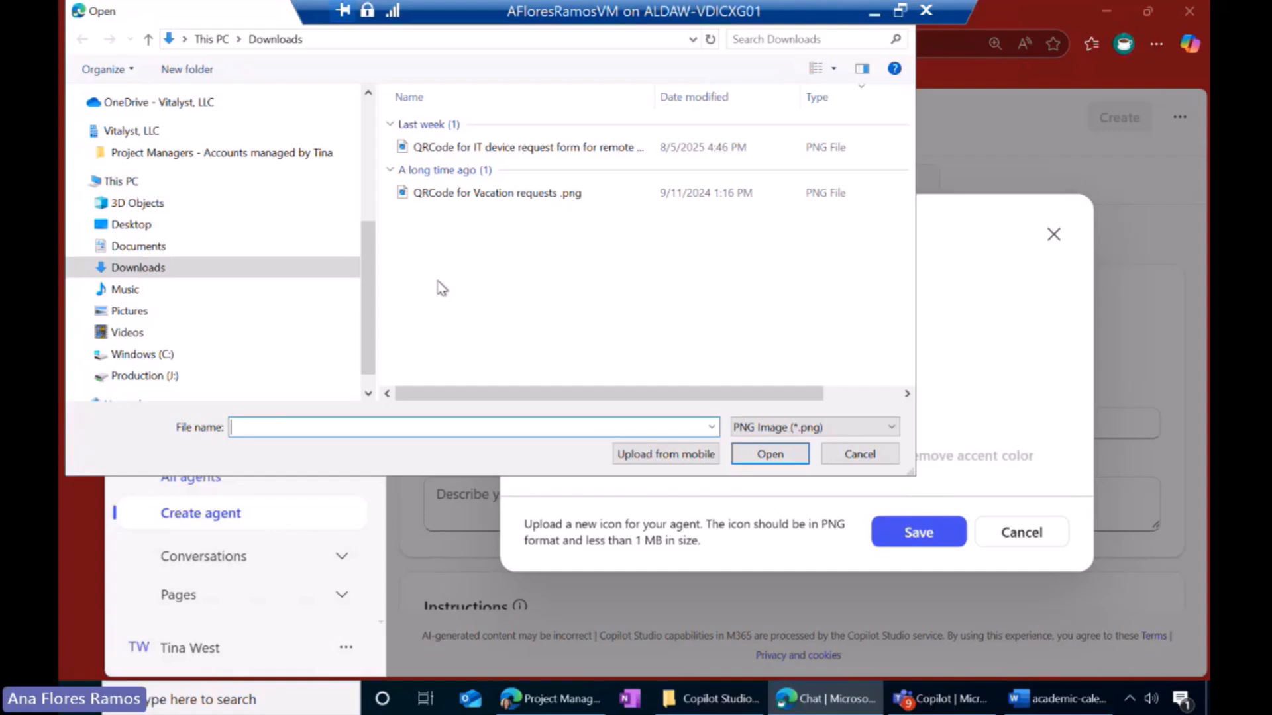
{"action": "left_click", "coordinate": [858, 456]}
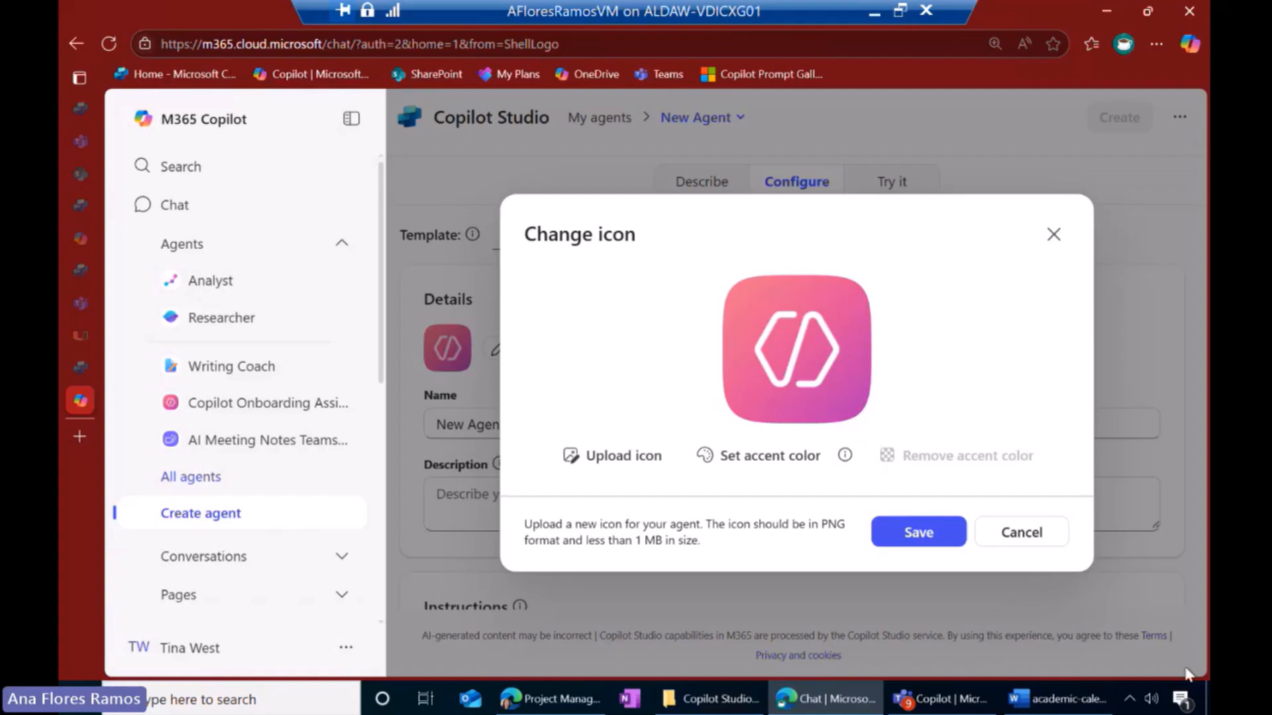
{"action": "left_click", "coordinate": [1035, 535]}
Replace the new agent's default name with "Copilot Onboarding Assistants"
{"action": "left_click", "coordinate": [546, 431]}
{"action": "key", "text": "BackSpace"}
{"action": "key", "text": "BackSpace"}
{"action": "key", "text": "BackSpace"}
{"action": "key", "text": "BackSpace"}
{"action": "key", "text": "BackSpace"}
{"action": "key", "text": "BackSpace"}
{"action": "key", "text": "BackSpace"}
{"action": "key", "text": "BackSpace"}
{"action": "key", "text": "BackSpace"}
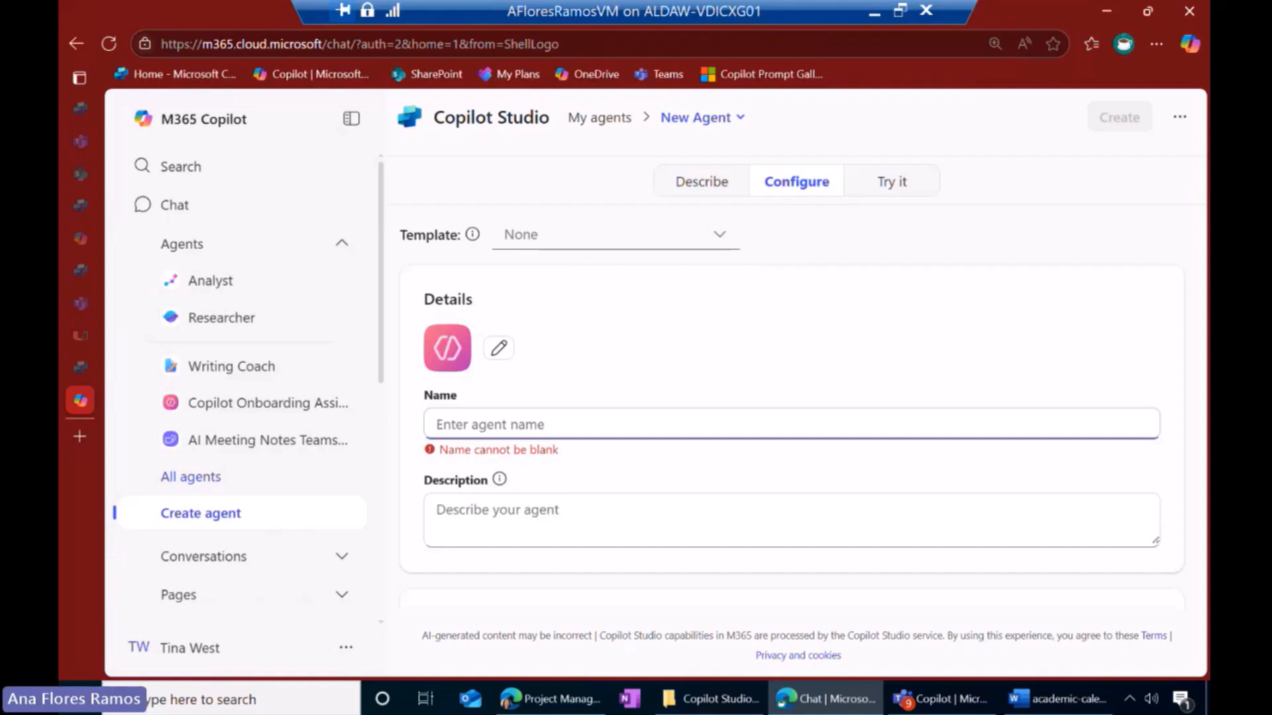
{"action": "left_click", "coordinate": [570, 424]}
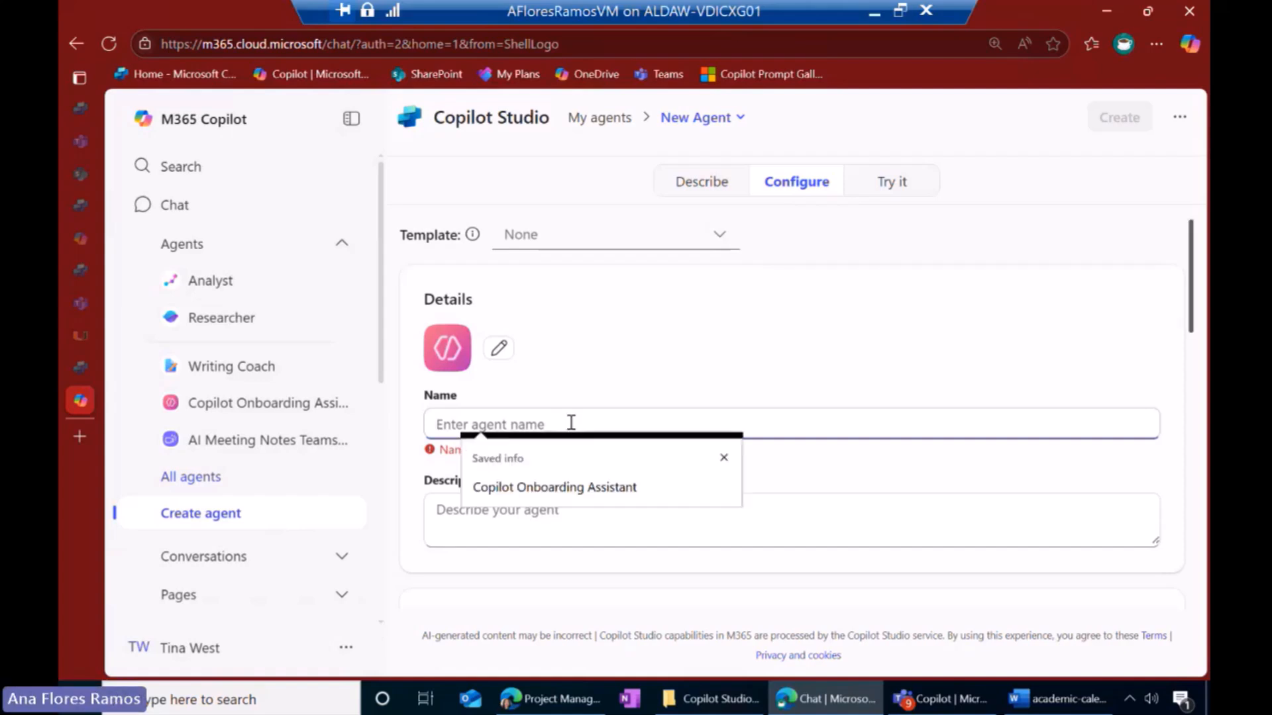
{"action": "type", "text": "Copilot Onboarding Assistant"}
{"action": "type", "text": "at"}
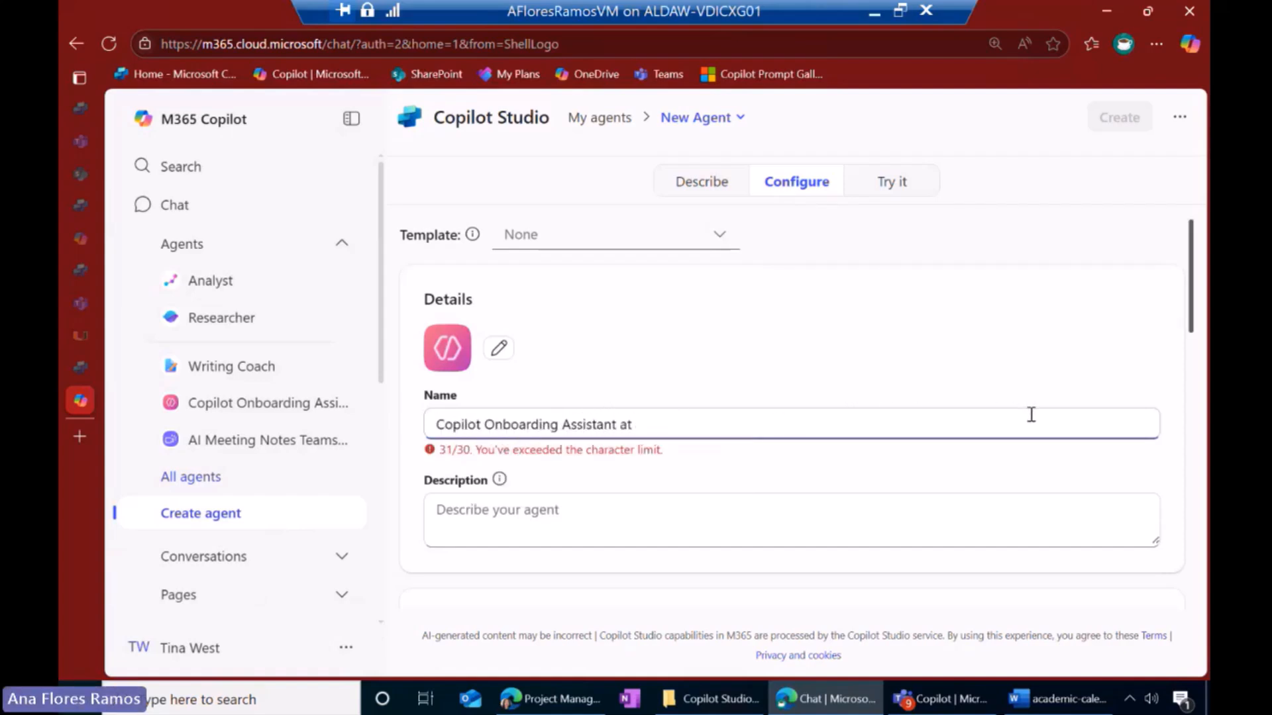
{"action": "left_click", "coordinate": [436, 424]}
{"action": "left_click", "coordinate": [729, 421]}
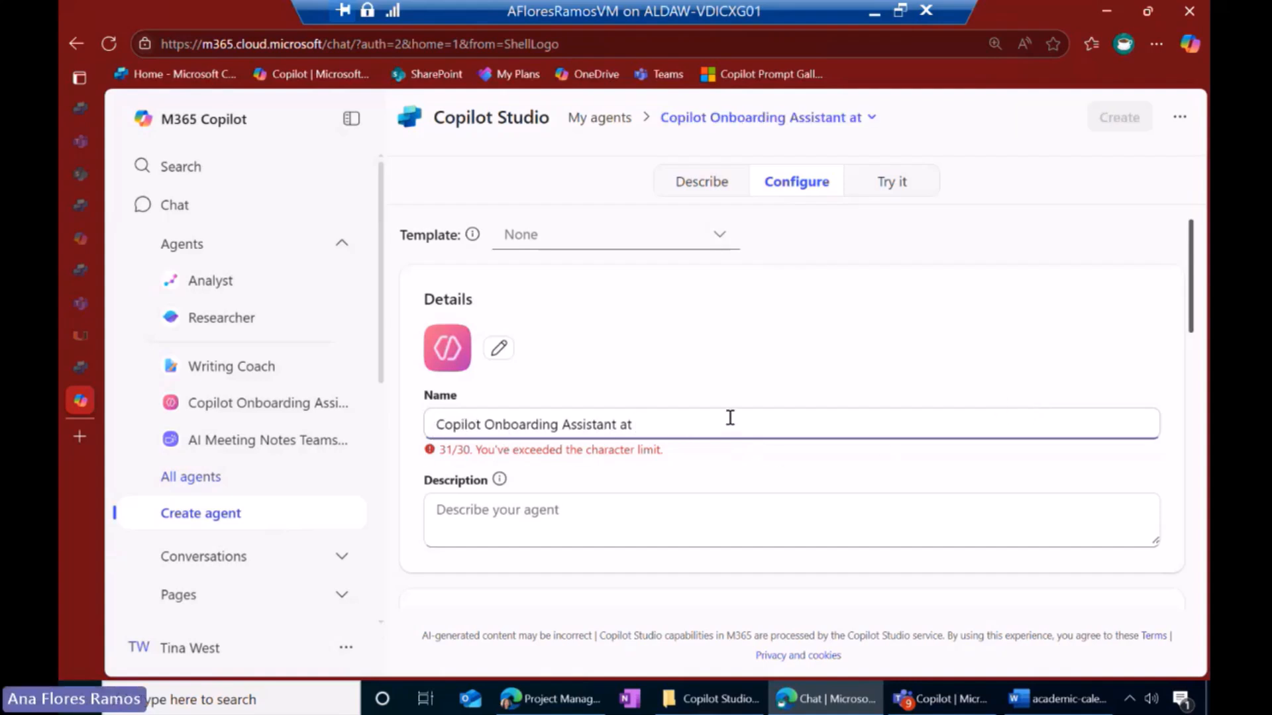
{"action": "key", "text": "BackSpace"}
{"action": "key", "text": "BackSpace"}
{"action": "key", "text": "BackSpace"}
{"action": "type", "text": "s"}
Set the description to "New student information requests" and the instructions to "Manage requests from new students for information about classes. Generate schedules"
{"action": "left_click", "coordinate": [636, 514]}
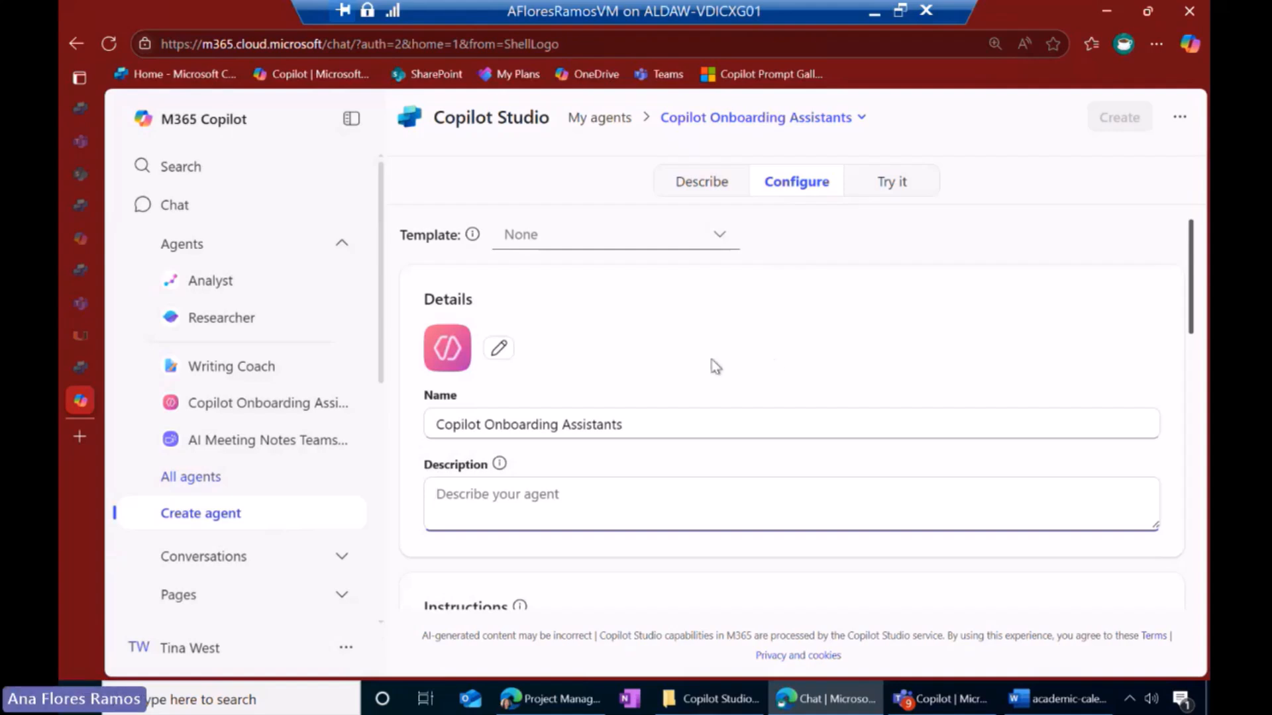
{"action": "type", "text": "New student information requests"}
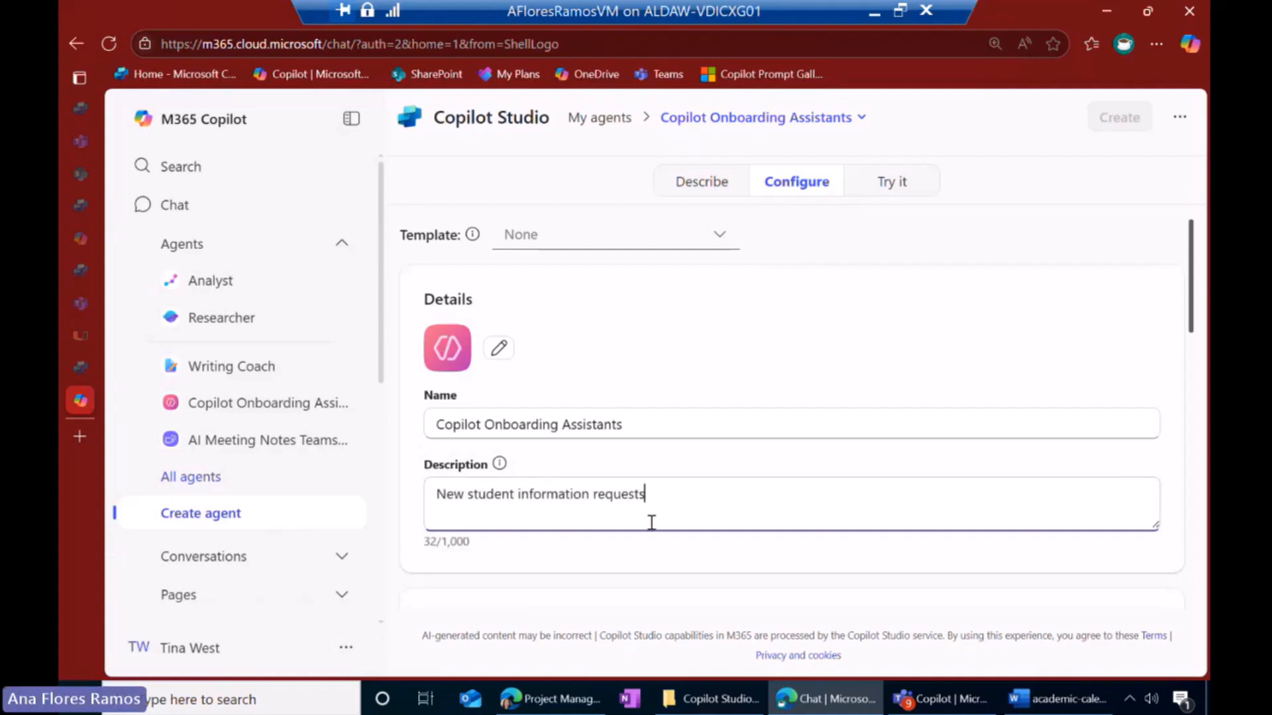
{"action": "scroll", "coordinate": [656, 486], "scroll_direction": "down", "scroll_amount": 5}
{"action": "scroll", "coordinate": [657, 483], "scroll_direction": "up", "scroll_amount": 2}
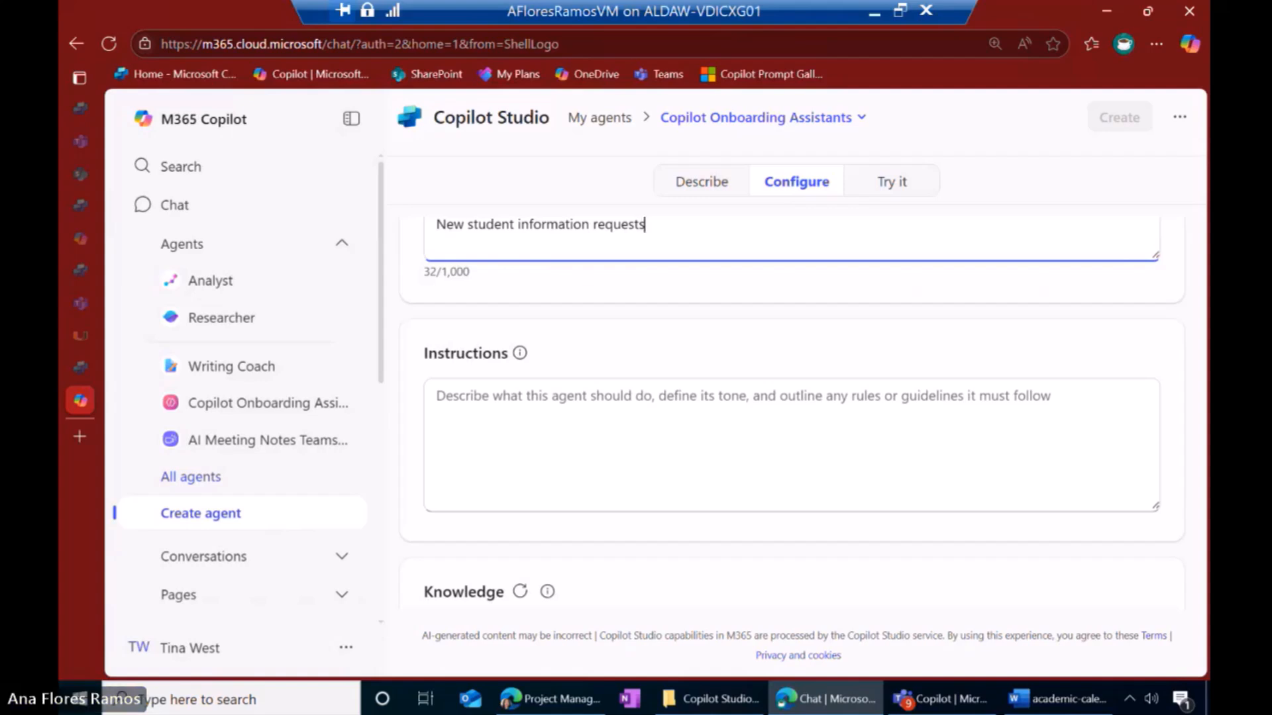
{"action": "left_click", "coordinate": [510, 432]}
{"action": "type", "text": "Manage requests from new students for information about classes. Generate schedules"}
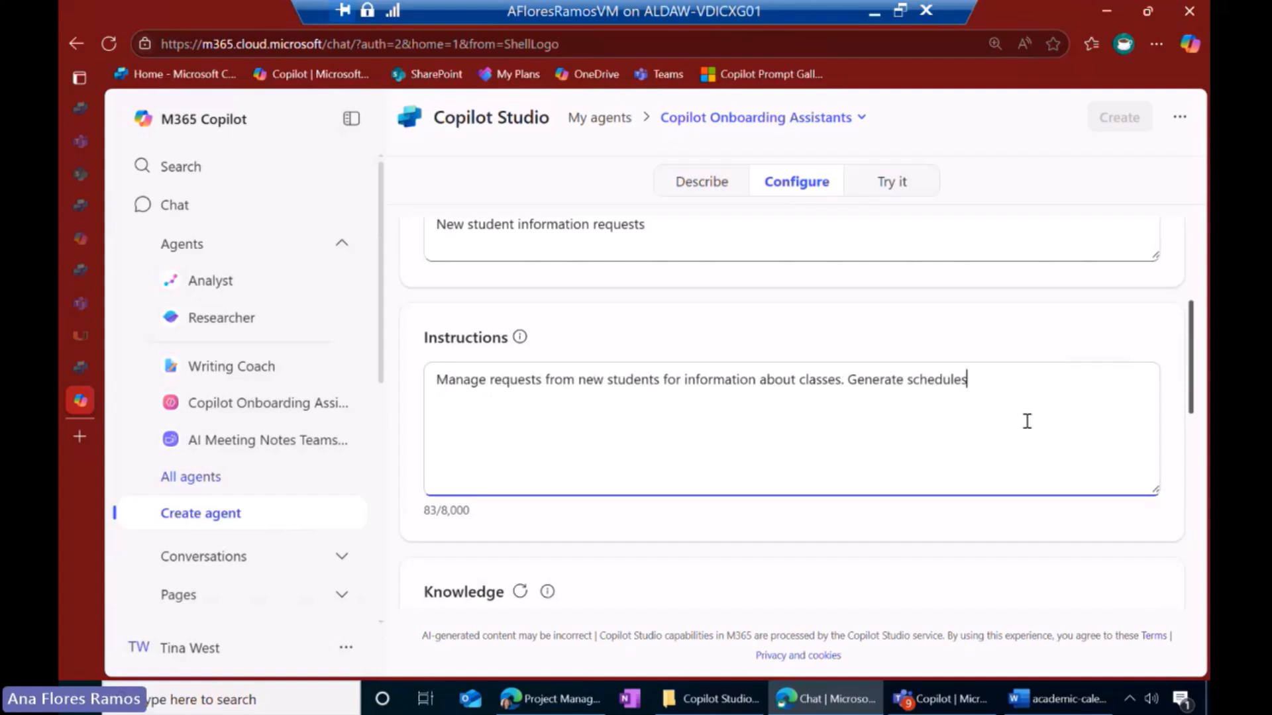
End the instructions with a period and review which kinds of knowledge sources the agent can use
{"action": "type", "text": "."}
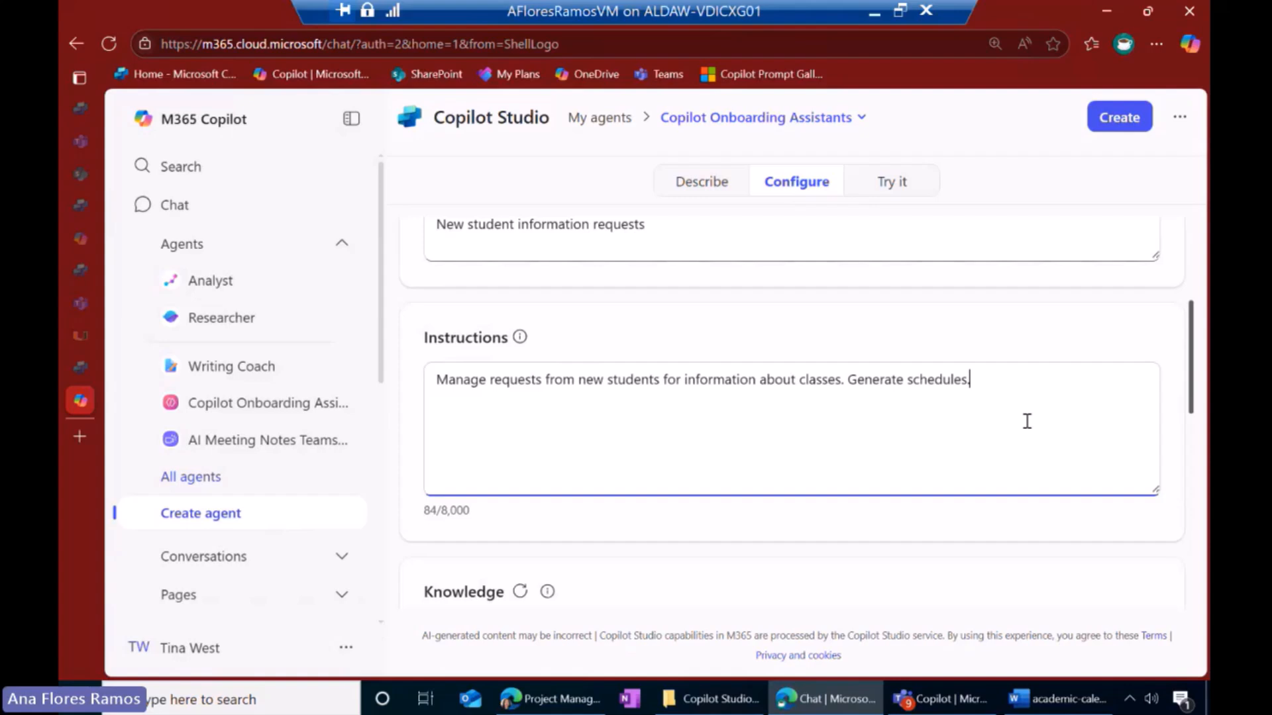
{"action": "scroll", "coordinate": [424, 437], "scroll_direction": "down", "scroll_amount": 3}
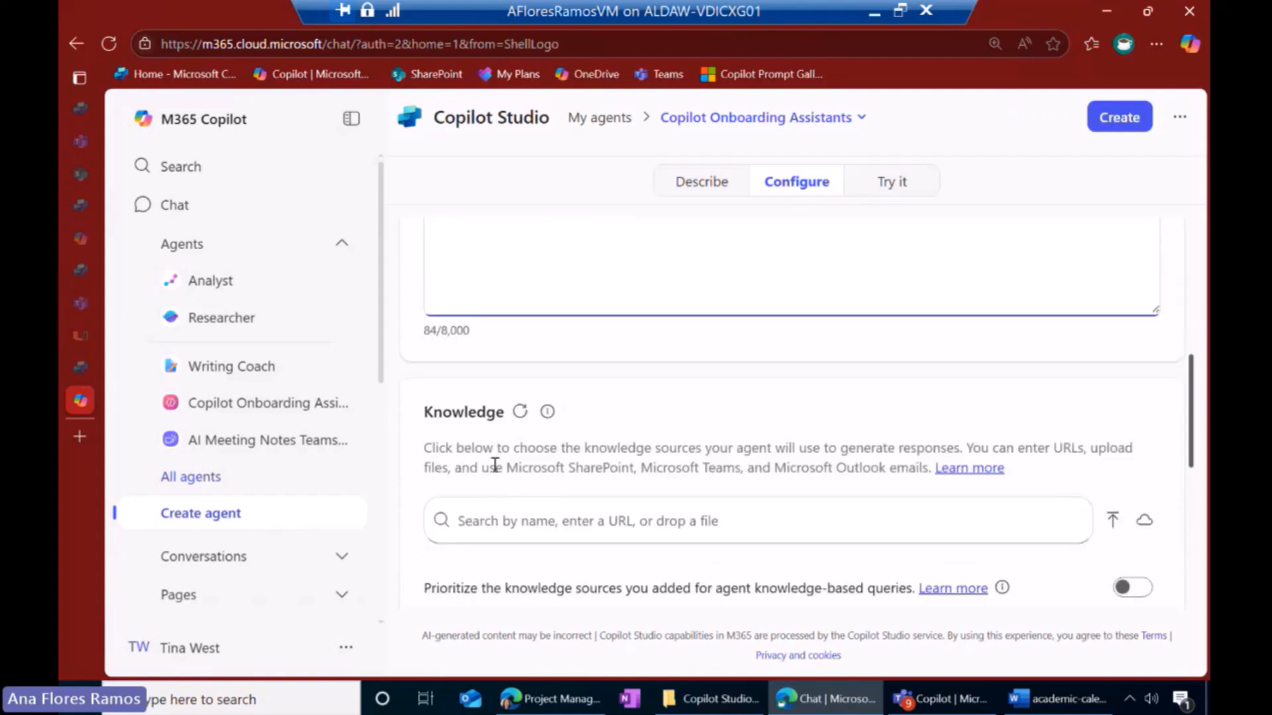
{"action": "scroll", "coordinate": [495, 466], "scroll_direction": "down", "scroll_amount": 1}
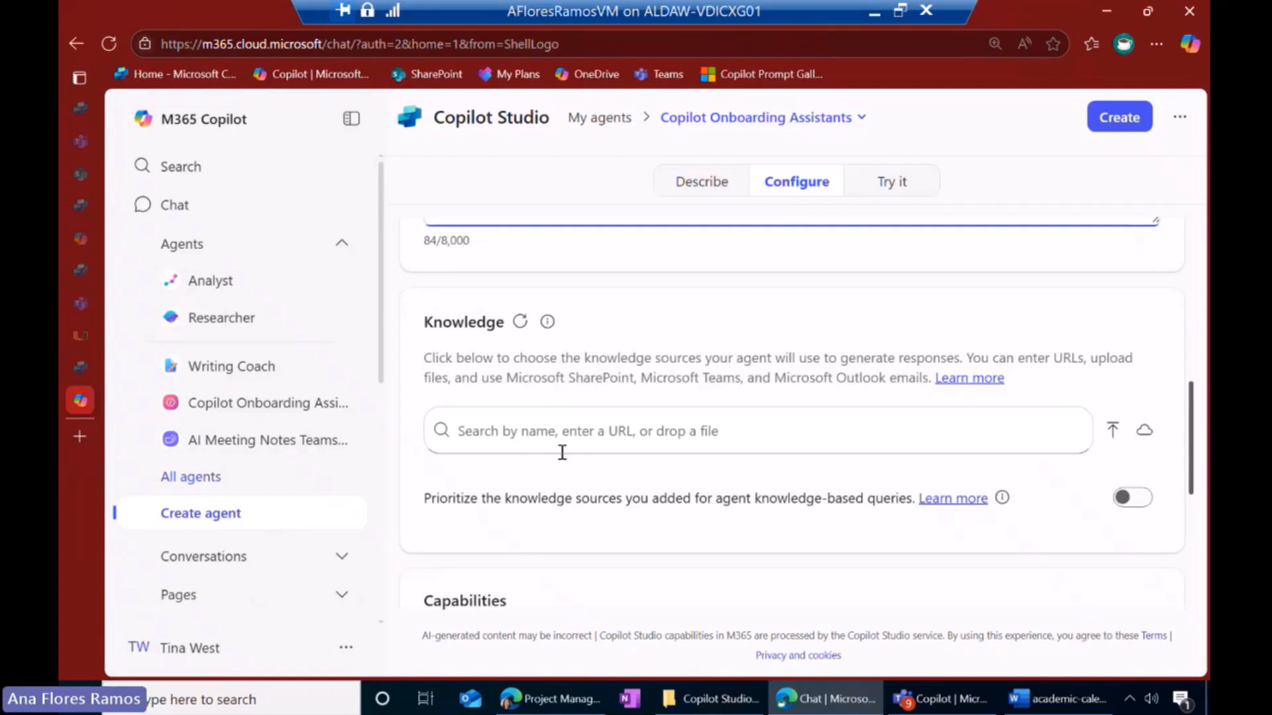
{"action": "left_click", "coordinate": [513, 437]}
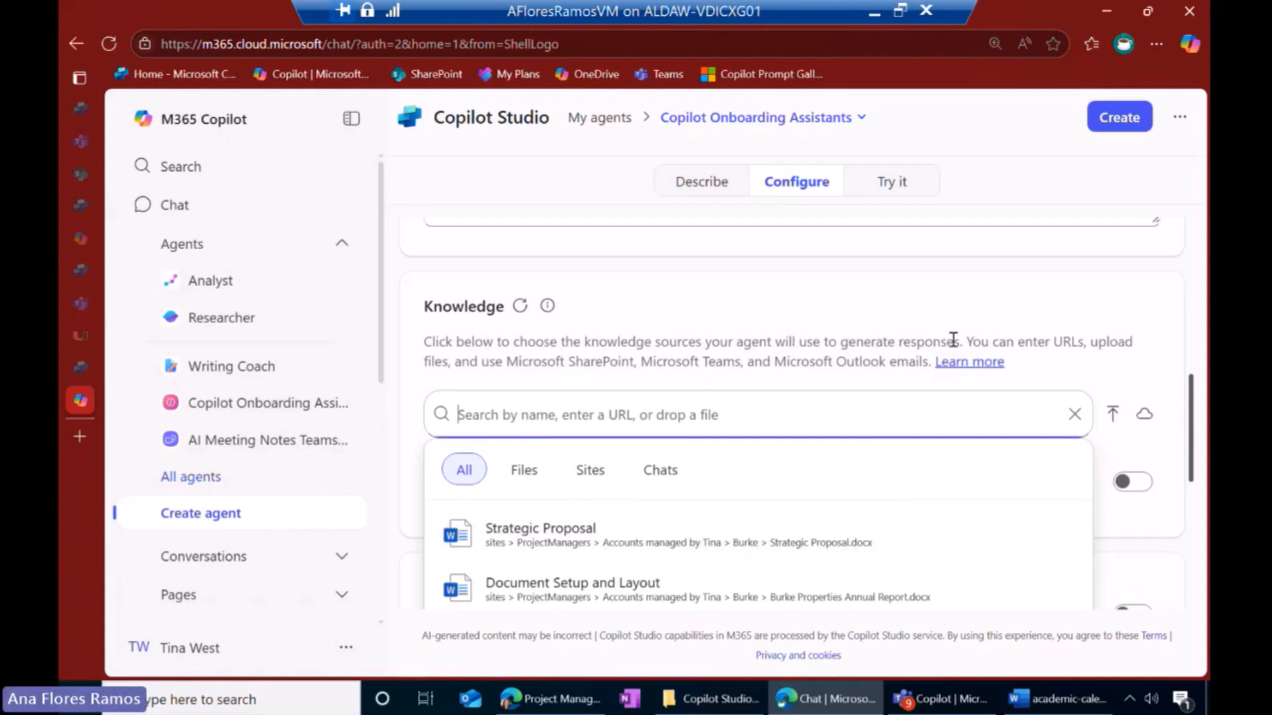
{"action": "left_click_drag", "start_coordinate": [980, 341], "coordinate": [1145, 361]}
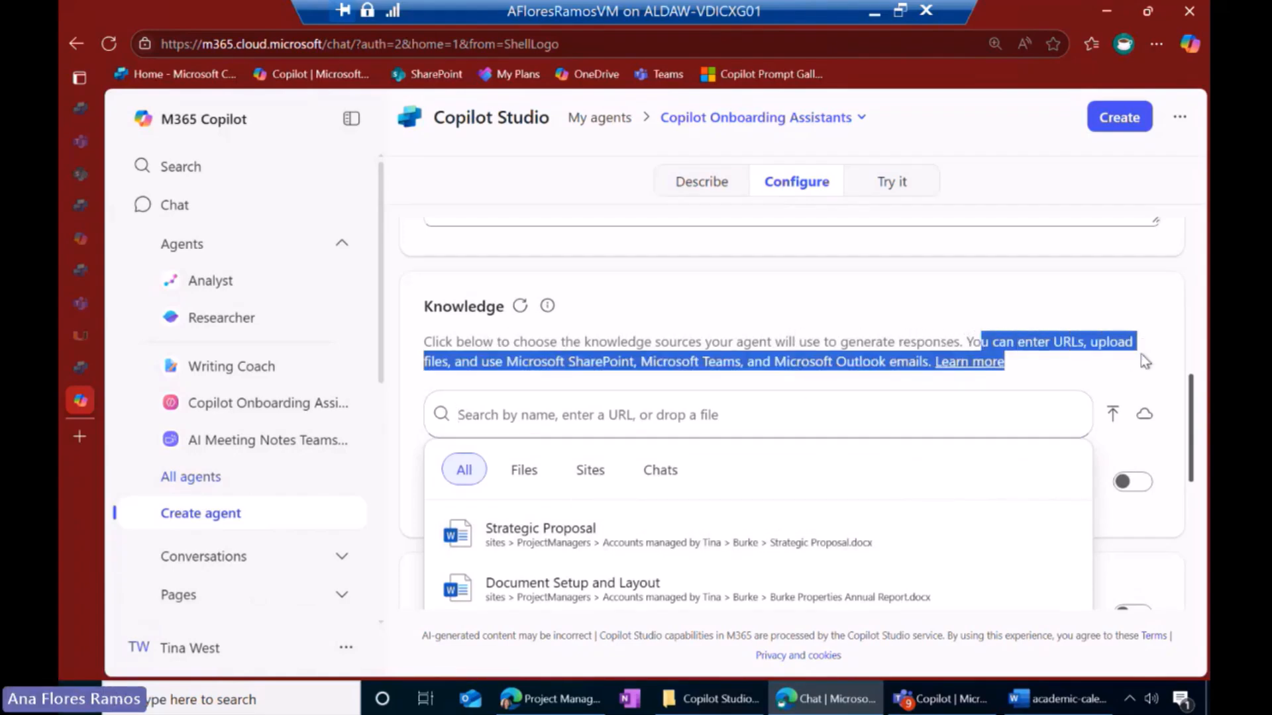
{"action": "left_click", "coordinate": [487, 367]}
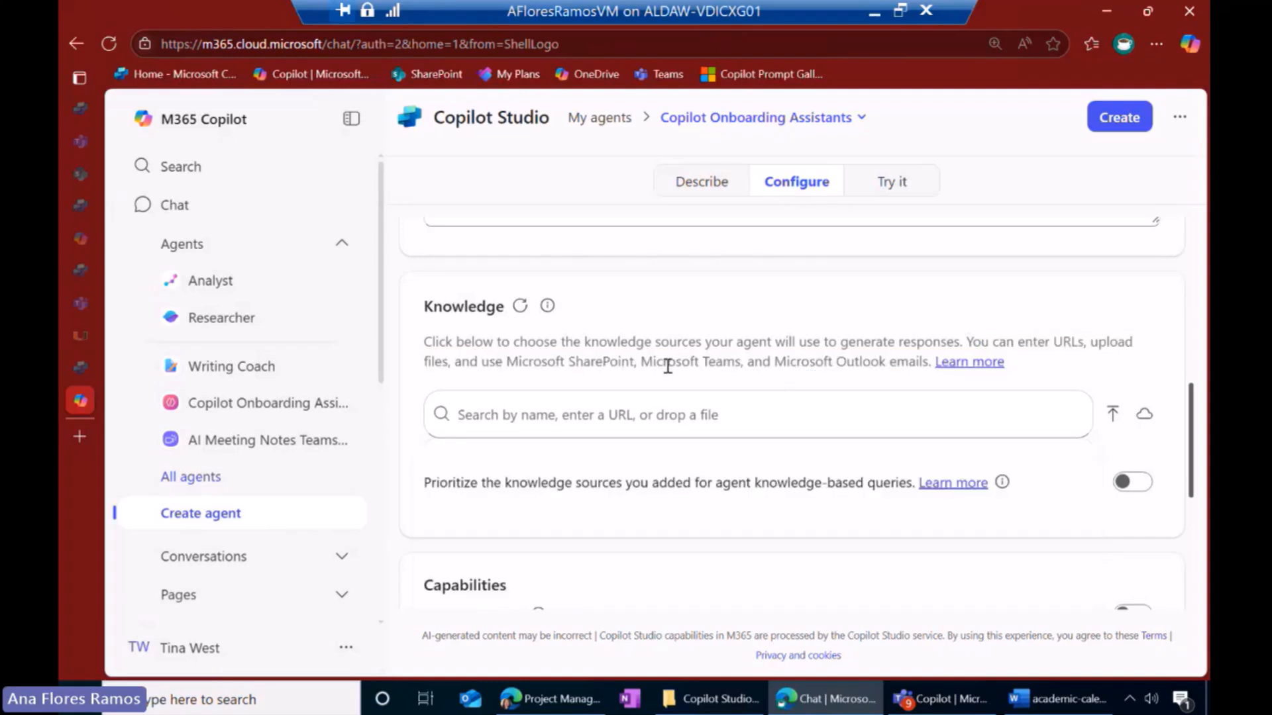
{"action": "left_click_drag", "start_coordinate": [651, 361], "coordinate": [928, 356]}
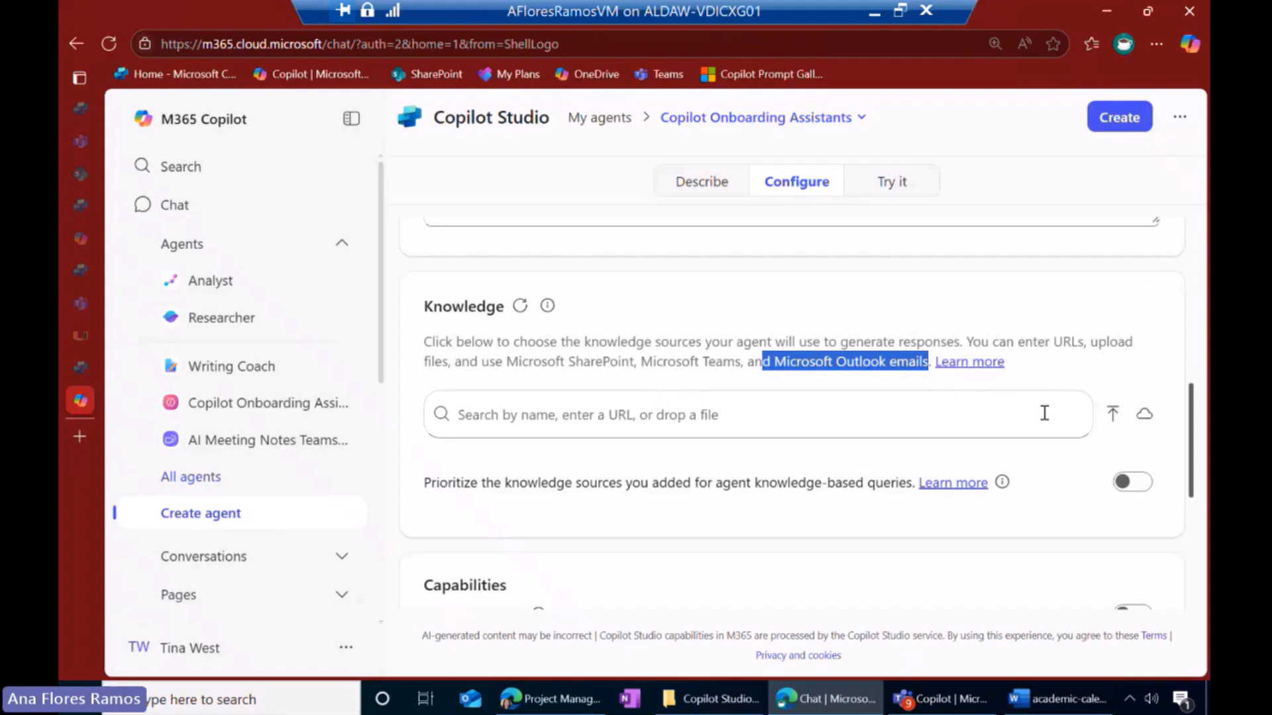
Upload academic-calendar-fall-2025.docx from the "Copilot Studio - Sample files" folder as a knowledge source for the agent
{"action": "left_click", "coordinate": [1112, 414]}
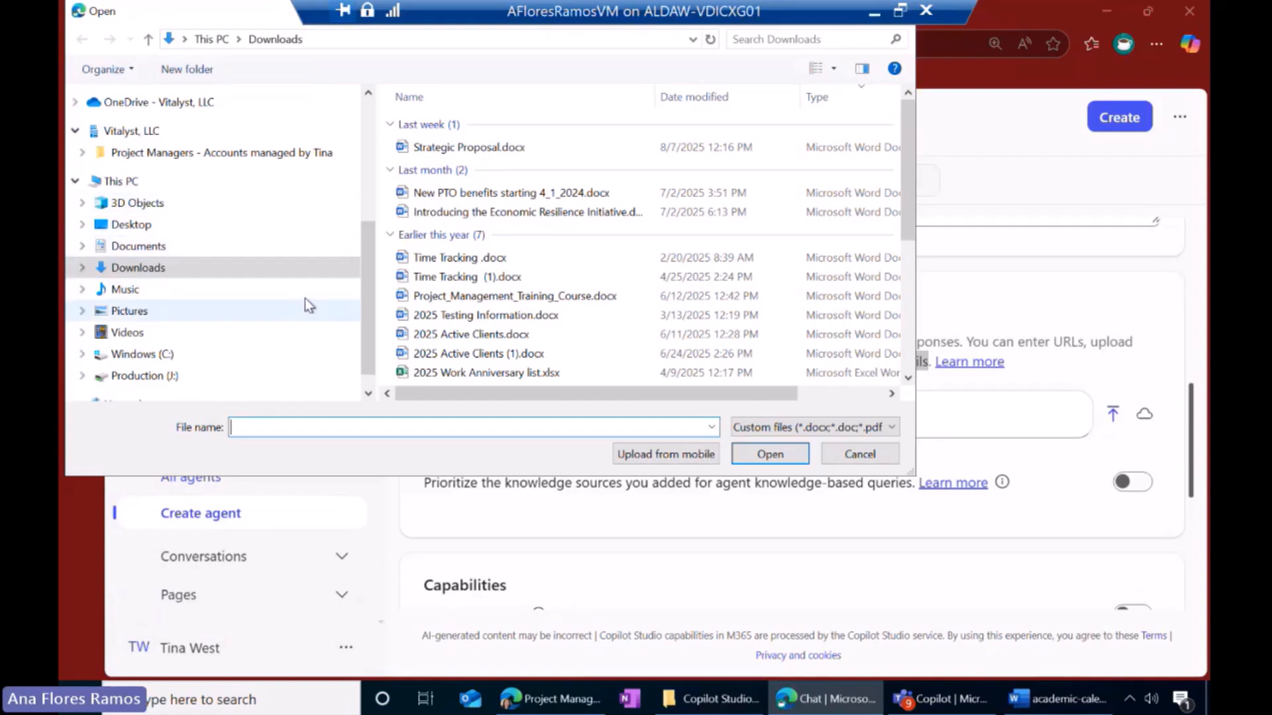
{"action": "scroll", "coordinate": [305, 308], "scroll_direction": "up", "scroll_amount": 4}
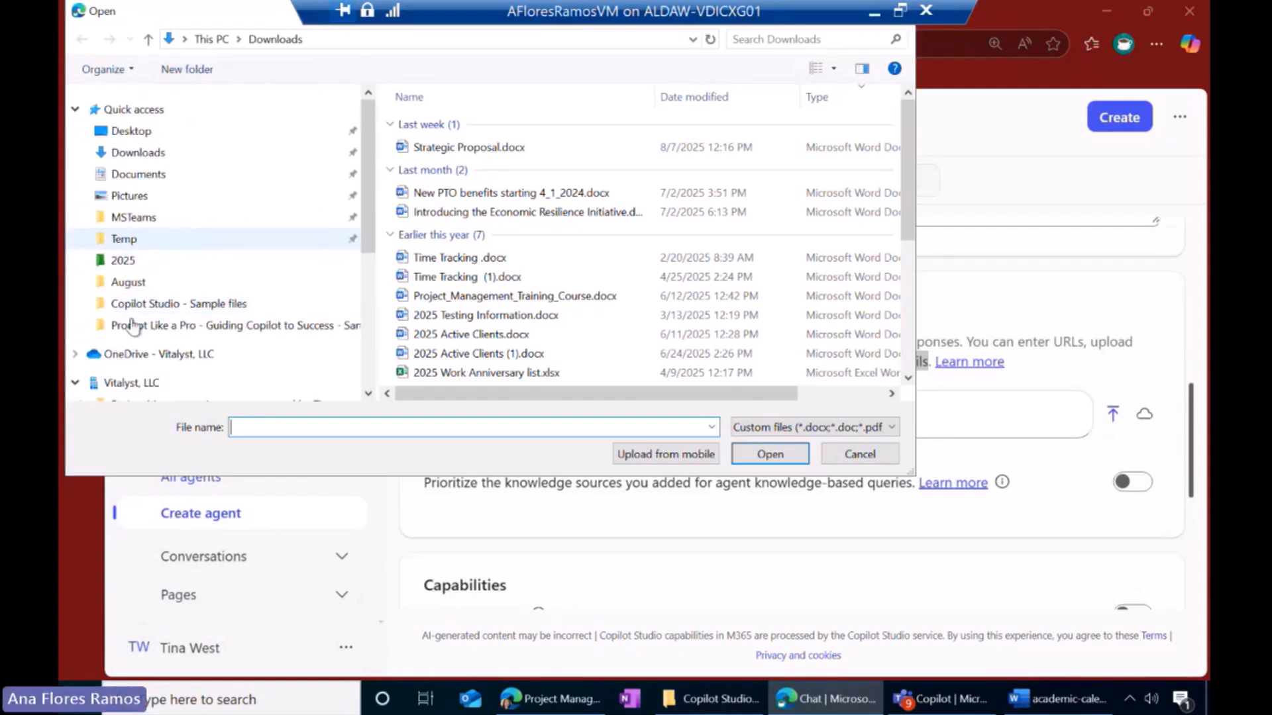
{"action": "left_click", "coordinate": [171, 313]}
{"action": "left_click", "coordinate": [508, 124]}
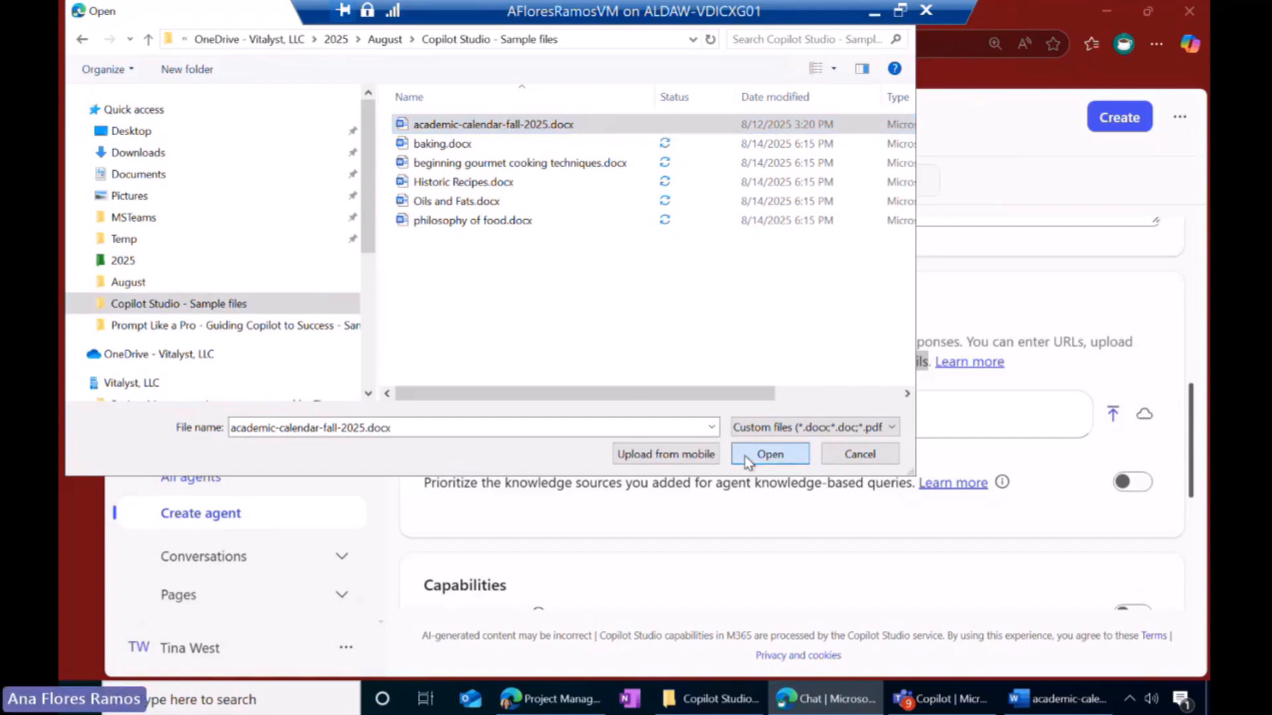
{"action": "left_click", "coordinate": [768, 454]}
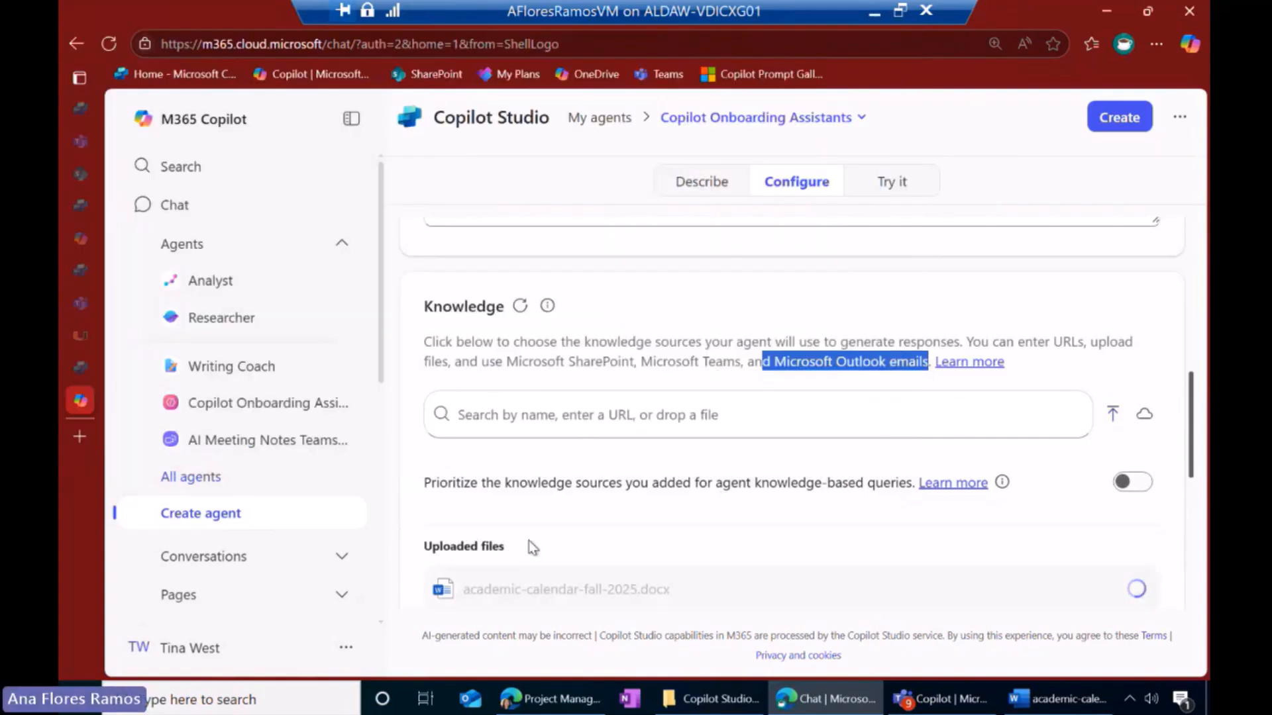
{"action": "scroll", "coordinate": [529, 541], "scroll_direction": "down", "scroll_amount": 3}
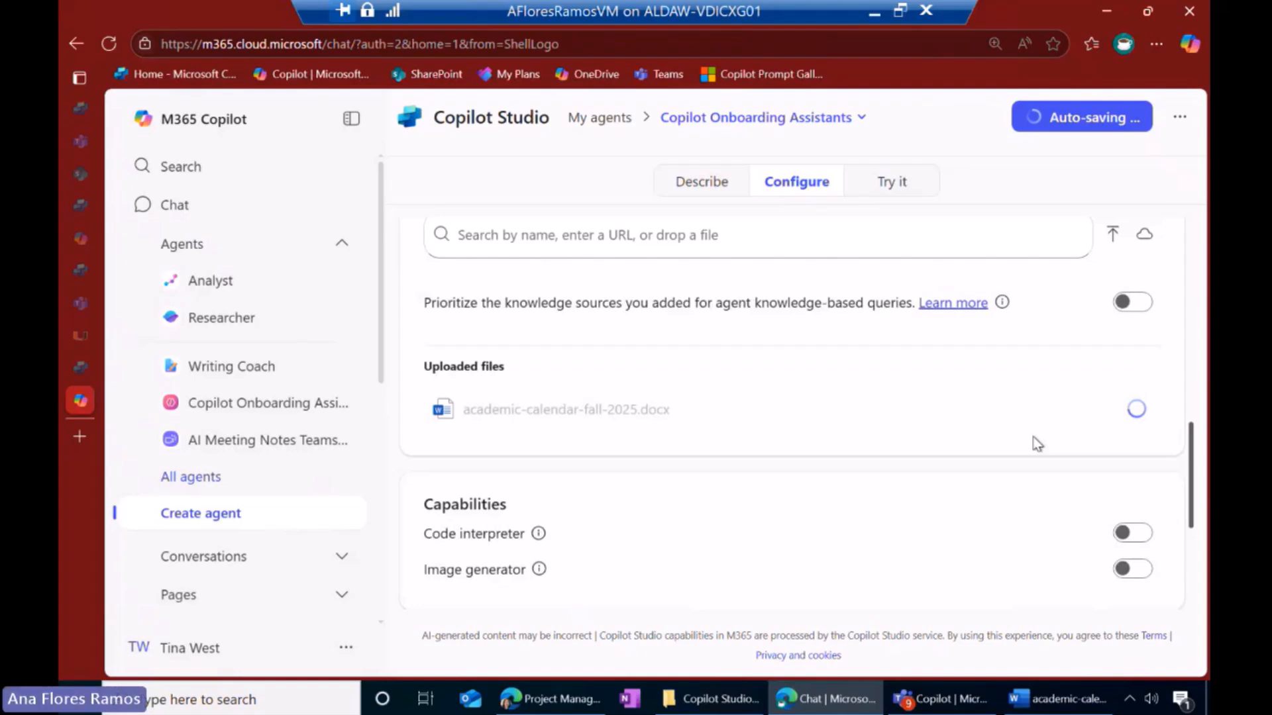
{"action": "scroll", "coordinate": [661, 510], "scroll_direction": "up", "scroll_amount": 4}
{"action": "scroll", "coordinate": [661, 500], "scroll_direction": "down", "scroll_amount": 1}
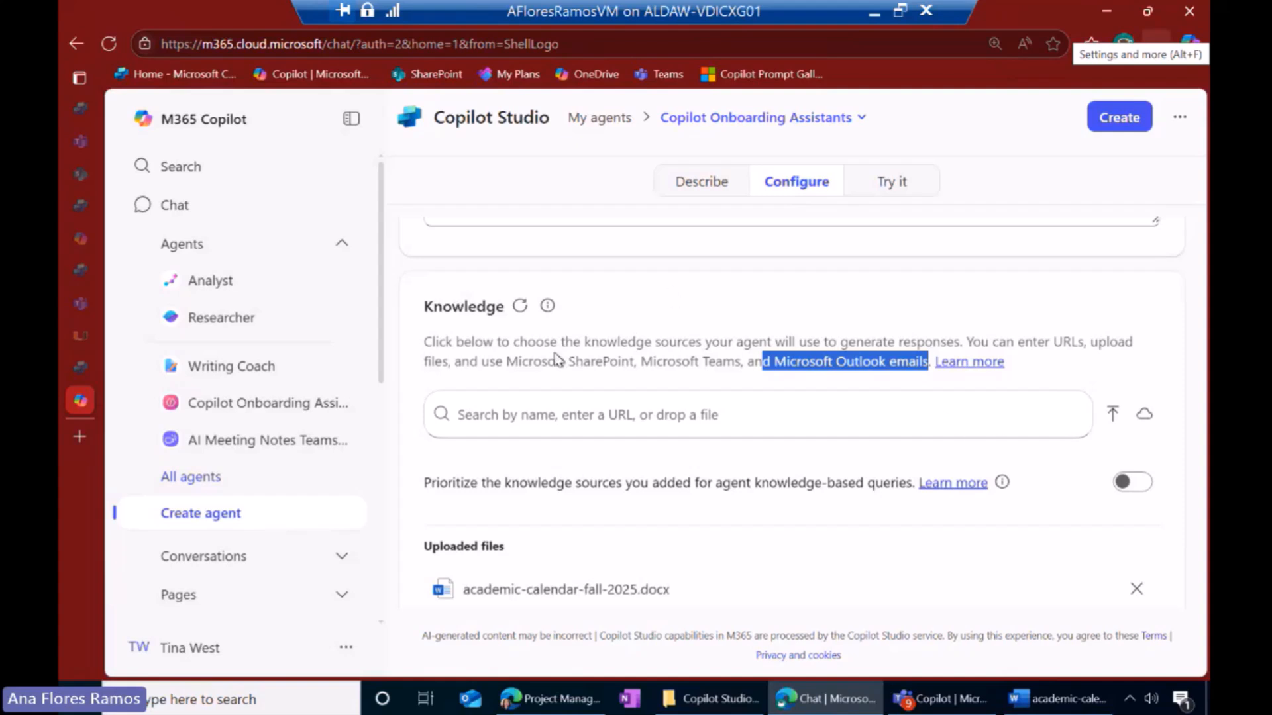
{"action": "left_click", "coordinate": [587, 417]}
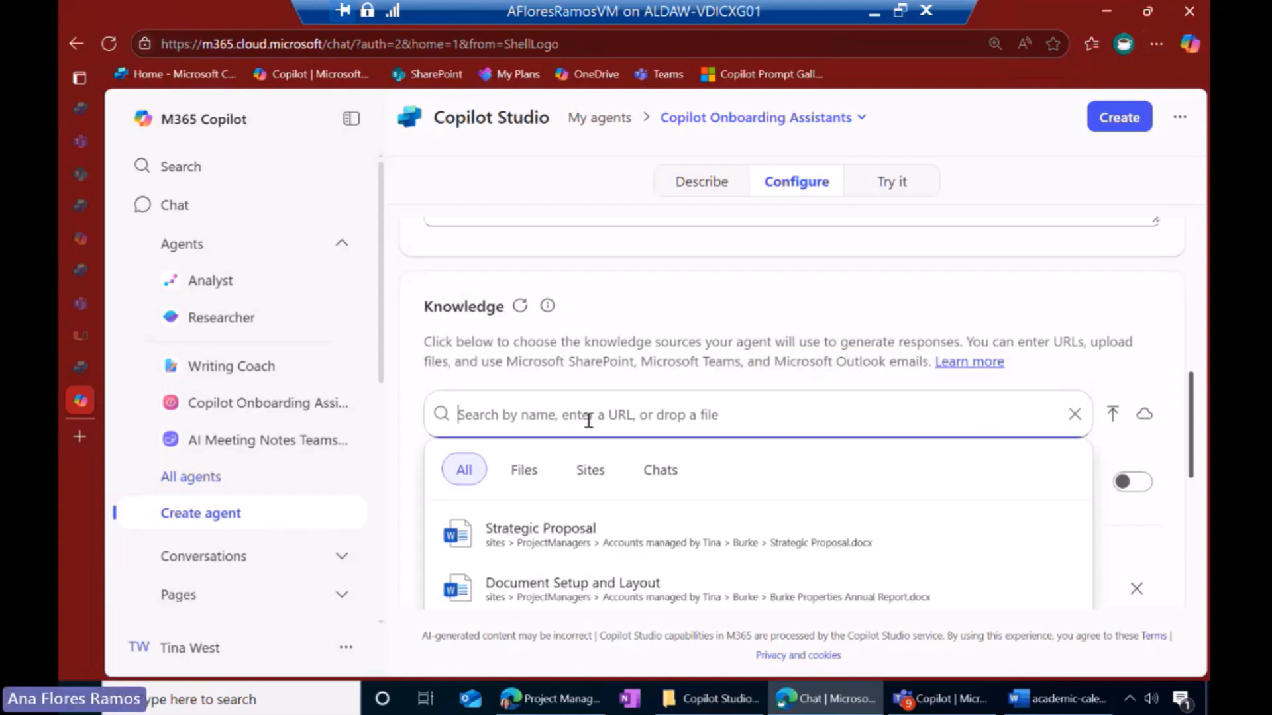
{"action": "type", "text": "https://welcome.miami.edu/"}
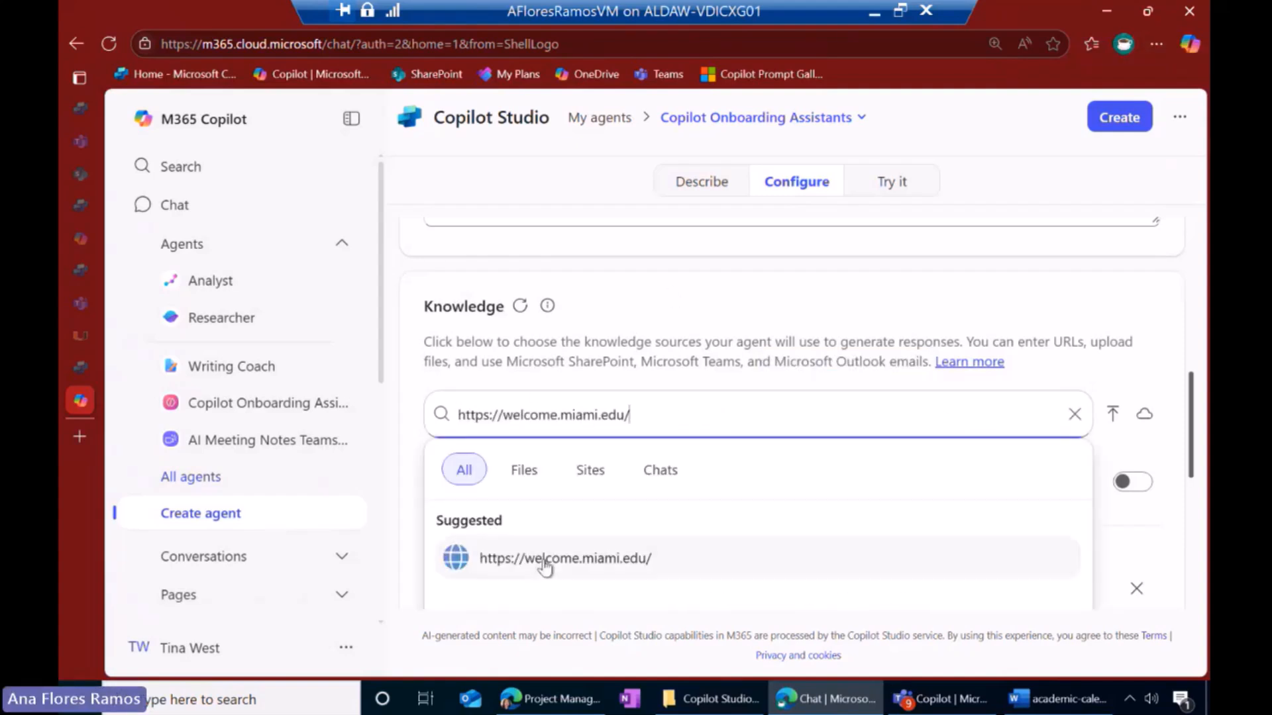
{"action": "left_click", "coordinate": [491, 570]}
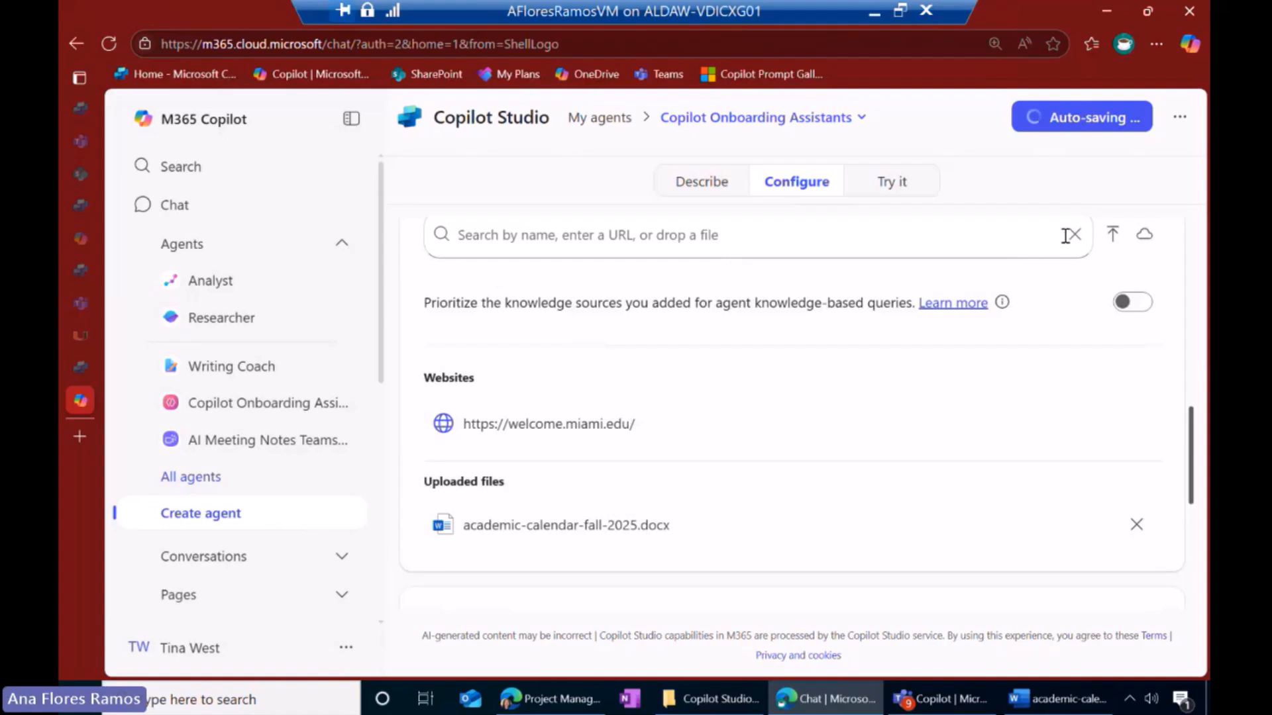
{"action": "scroll", "coordinate": [846, 457], "scroll_direction": "down", "scroll_amount": 3}
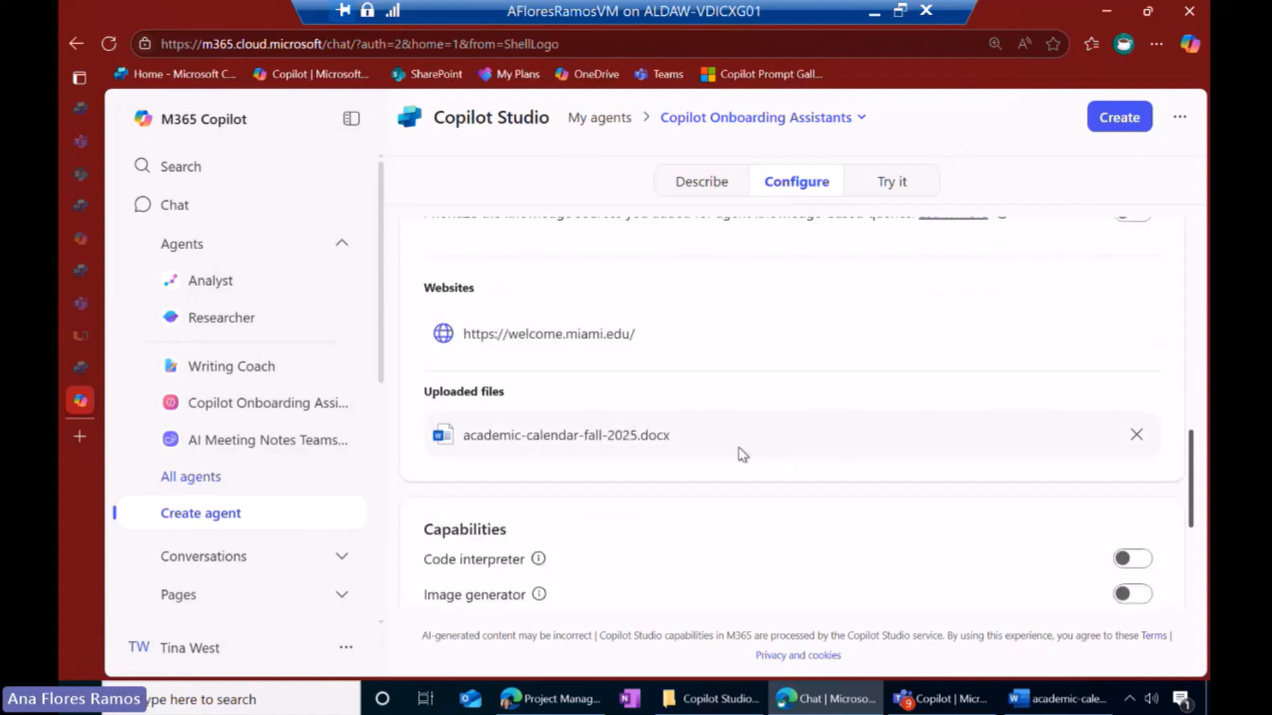
{"action": "scroll", "coordinate": [486, 271], "scroll_direction": "up", "scroll_amount": 5}
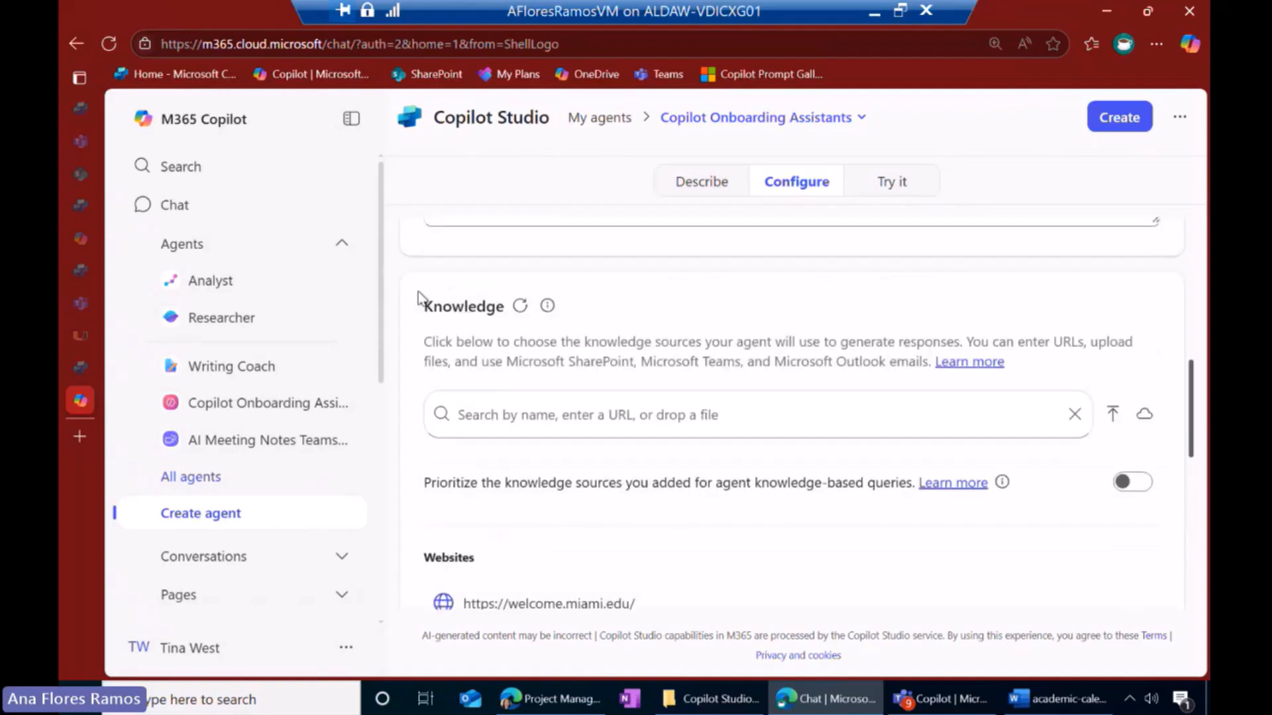
{"action": "scroll", "coordinate": [501, 323], "scroll_direction": "down", "scroll_amount": 1}
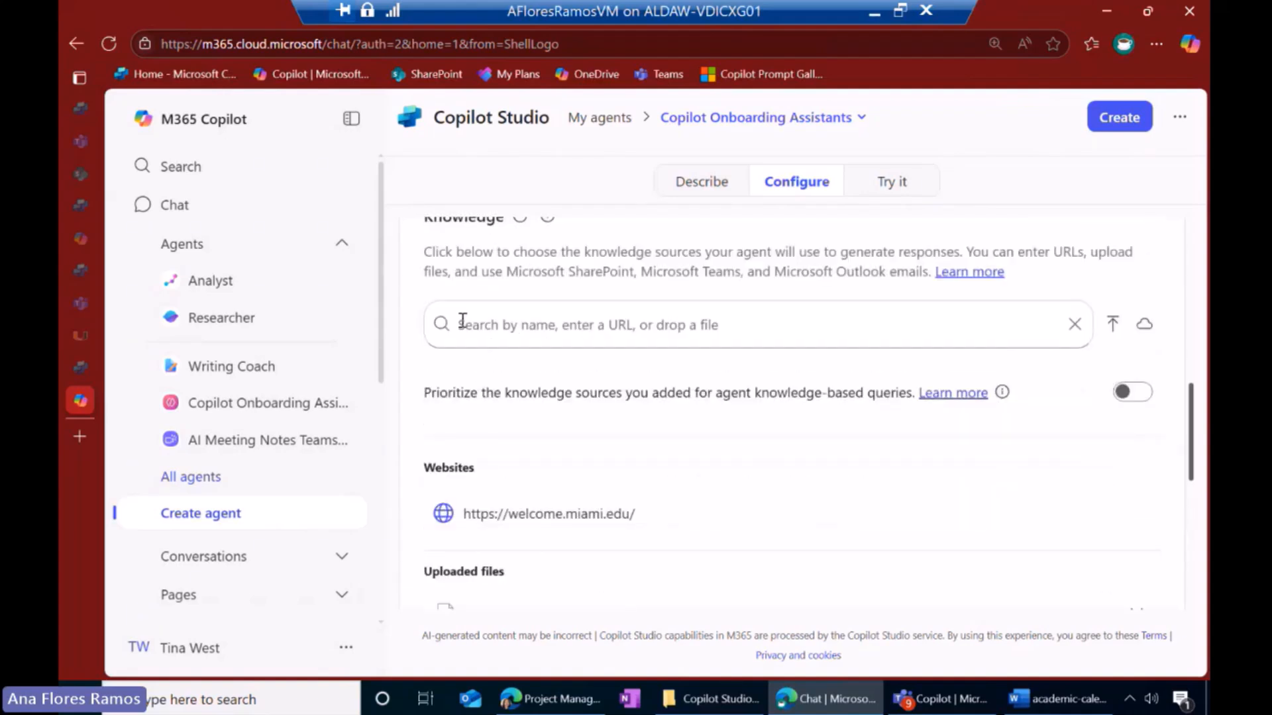
{"action": "scroll", "coordinate": [474, 473], "scroll_direction": "down", "scroll_amount": 1}
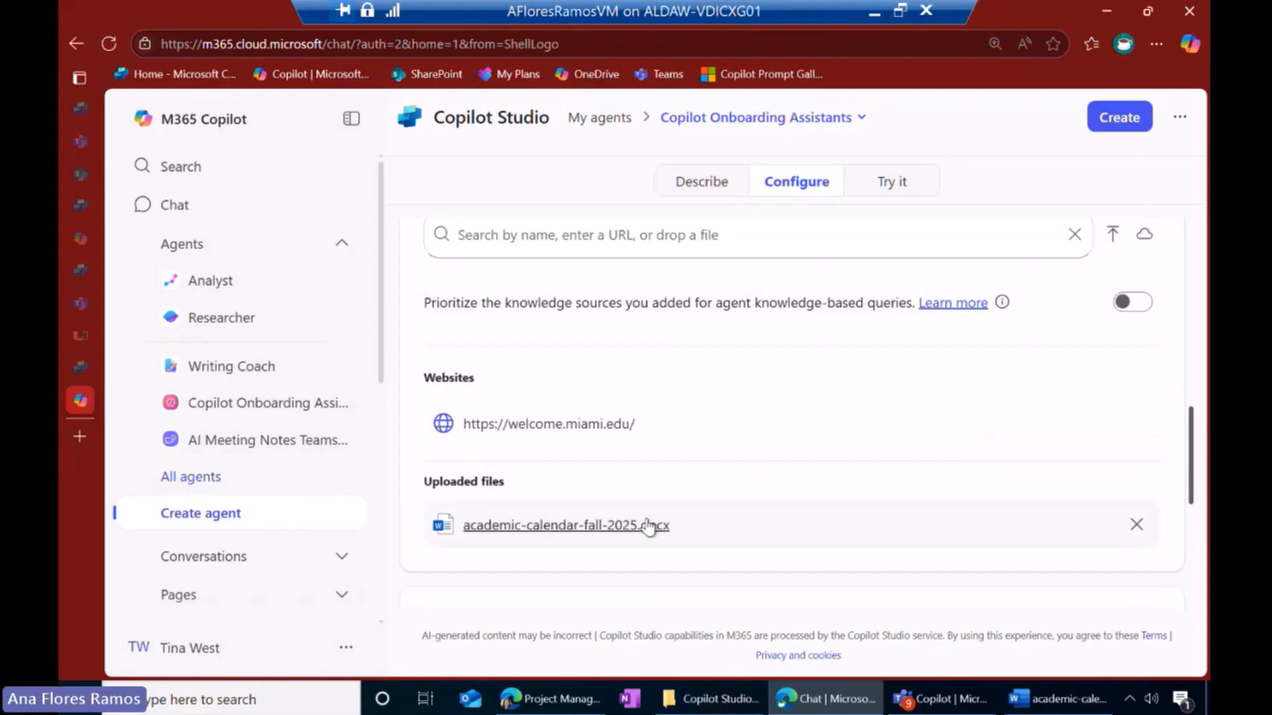
{"action": "scroll", "coordinate": [777, 517], "scroll_direction": "up", "scroll_amount": 1}
{"action": "scroll", "coordinate": [777, 514], "scroll_direction": "up", "scroll_amount": 1}
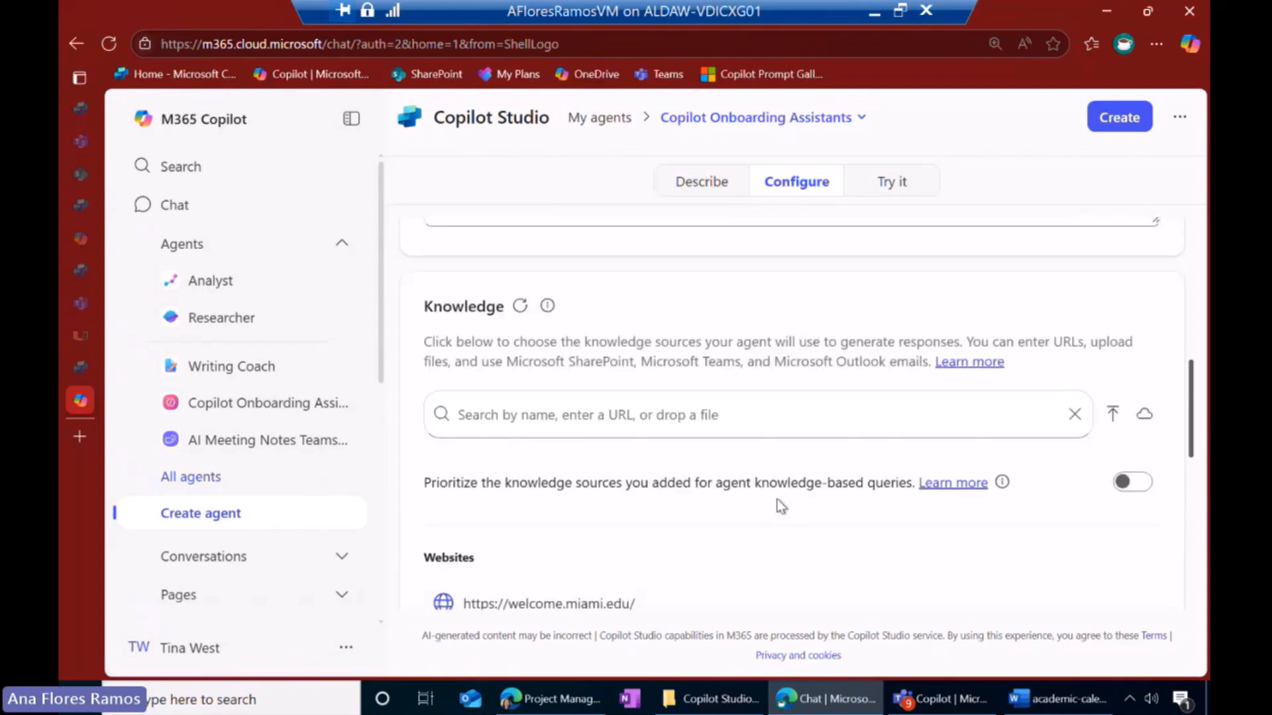
Examine the suggested files, sites and chats that can serve as knowledge sources, and return to all suggestions
{"action": "left_click", "coordinate": [704, 405]}
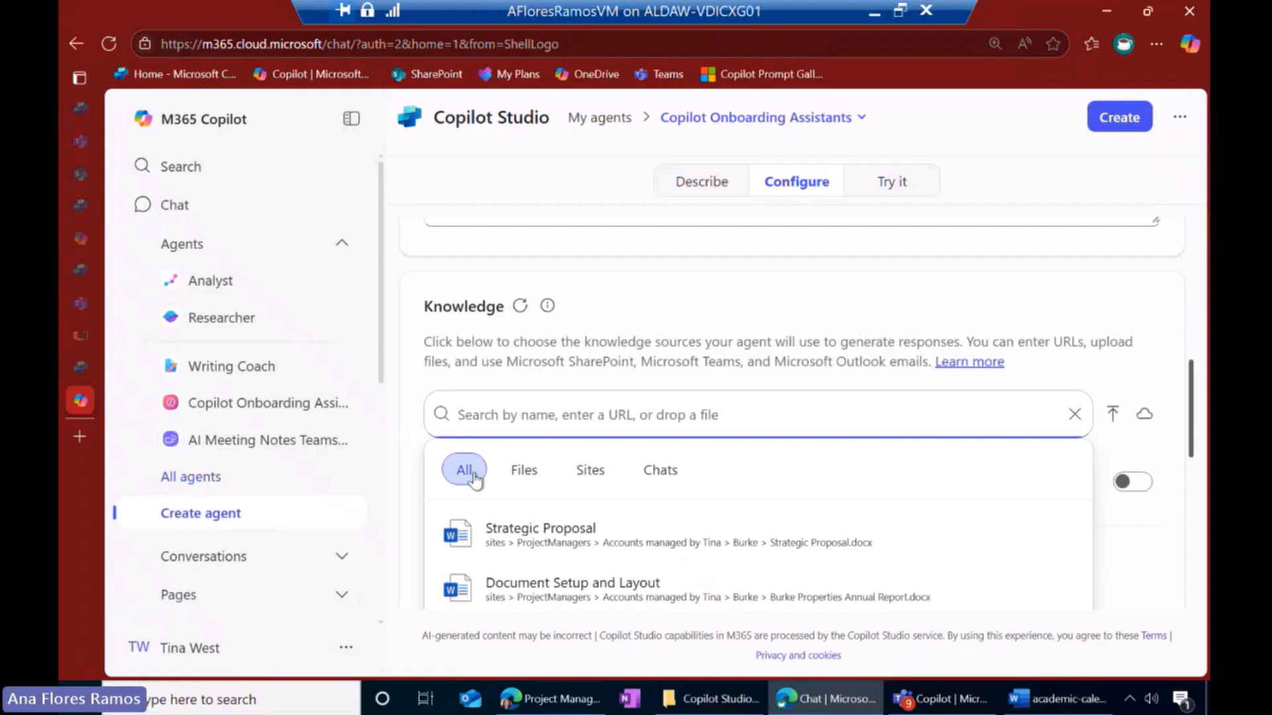
{"action": "left_click", "coordinate": [525, 472]}
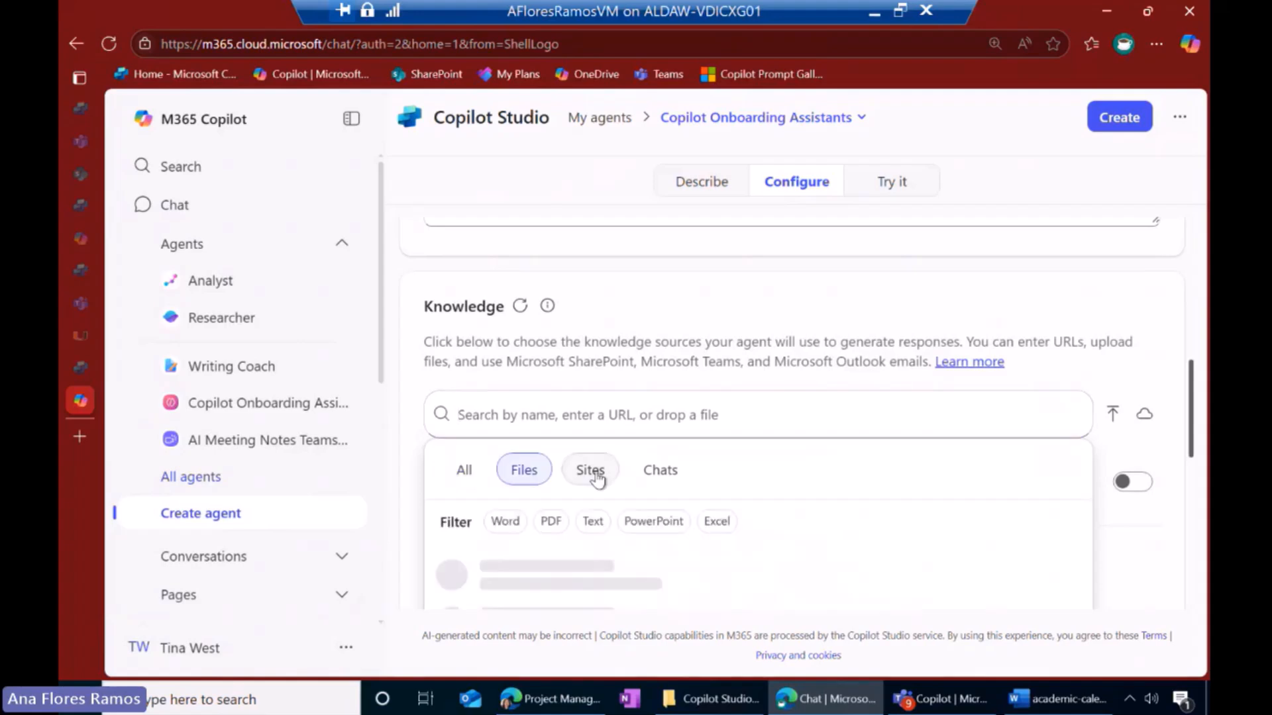
{"action": "left_click", "coordinate": [596, 475]}
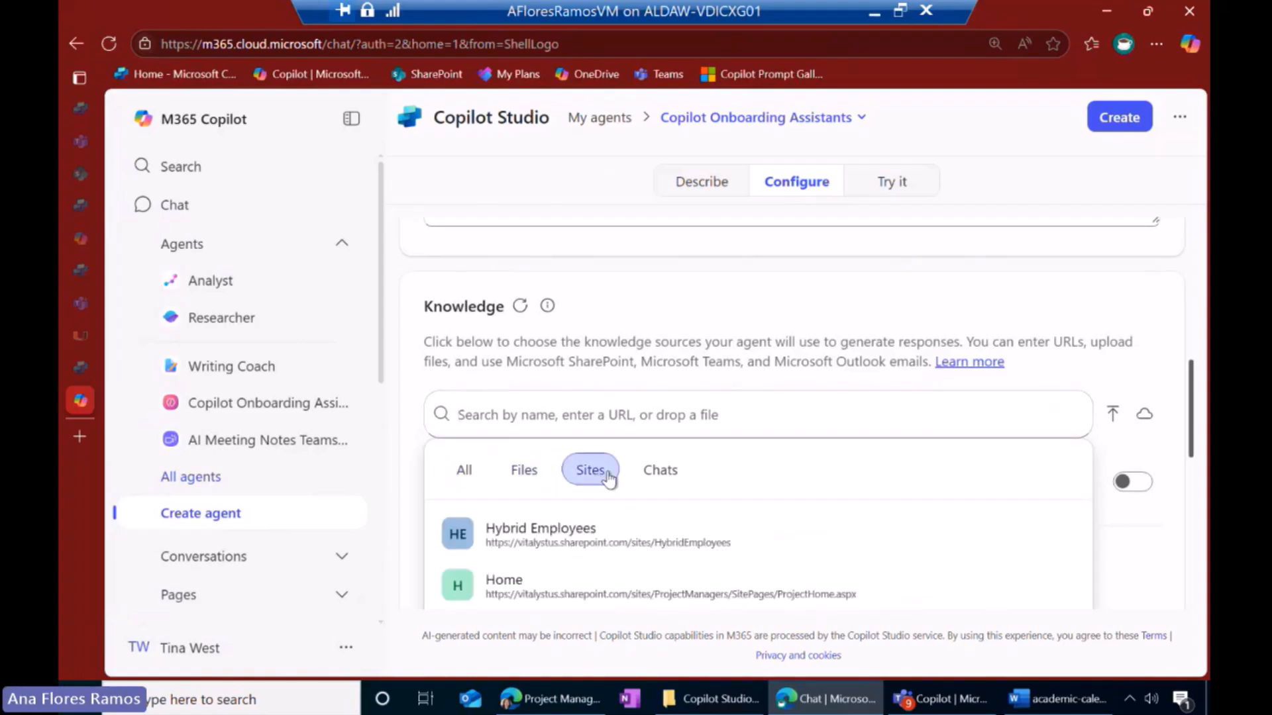
{"action": "left_click", "coordinate": [659, 472]}
{"action": "scroll", "coordinate": [901, 463], "scroll_direction": "down", "scroll_amount": 3}
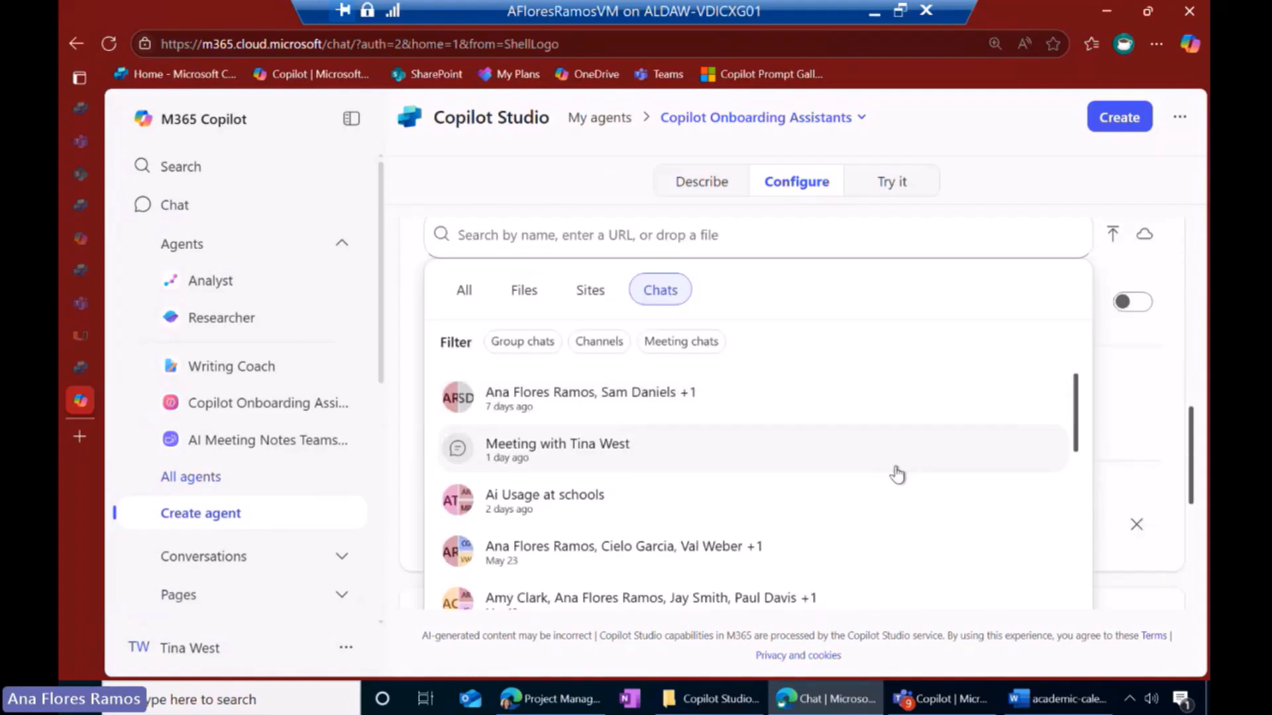
{"action": "scroll", "coordinate": [881, 474], "scroll_direction": "down", "scroll_amount": 2}
{"action": "scroll", "coordinate": [675, 463], "scroll_direction": "down", "scroll_amount": 2}
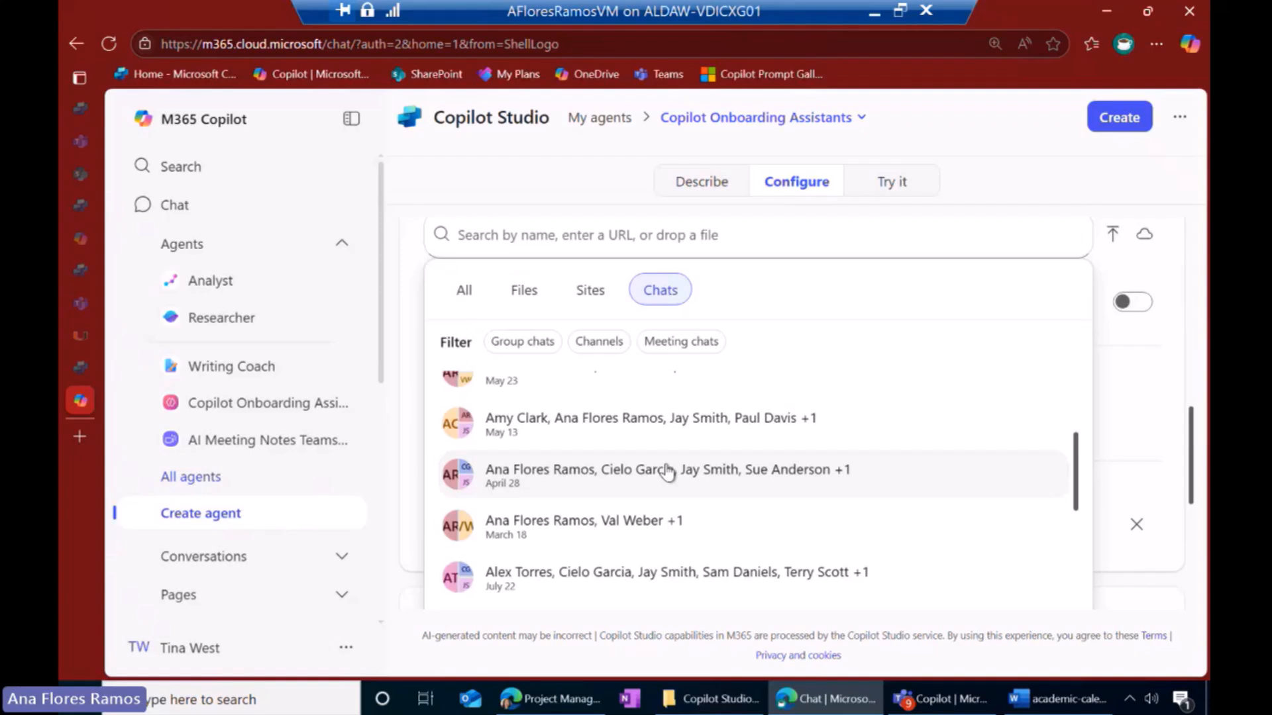
{"action": "scroll", "coordinate": [591, 534], "scroll_direction": "up", "scroll_amount": 3}
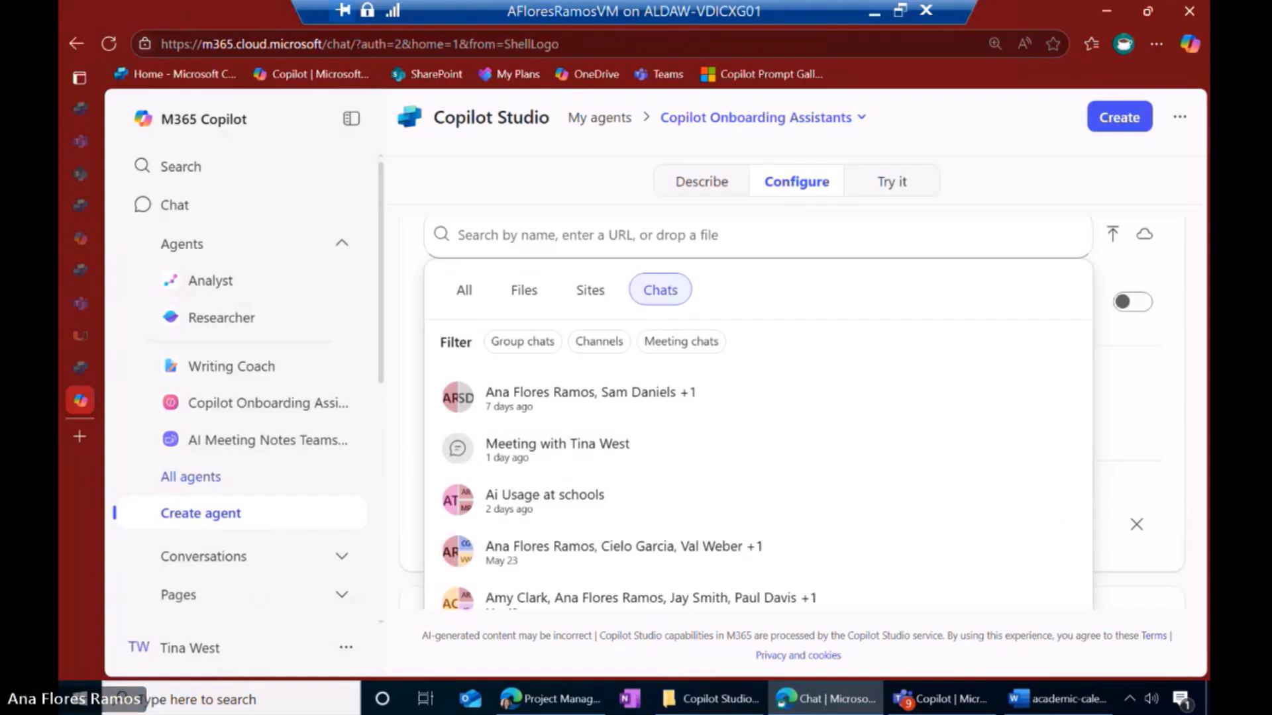
{"action": "scroll", "coordinate": [543, 528], "scroll_direction": "up", "scroll_amount": 4}
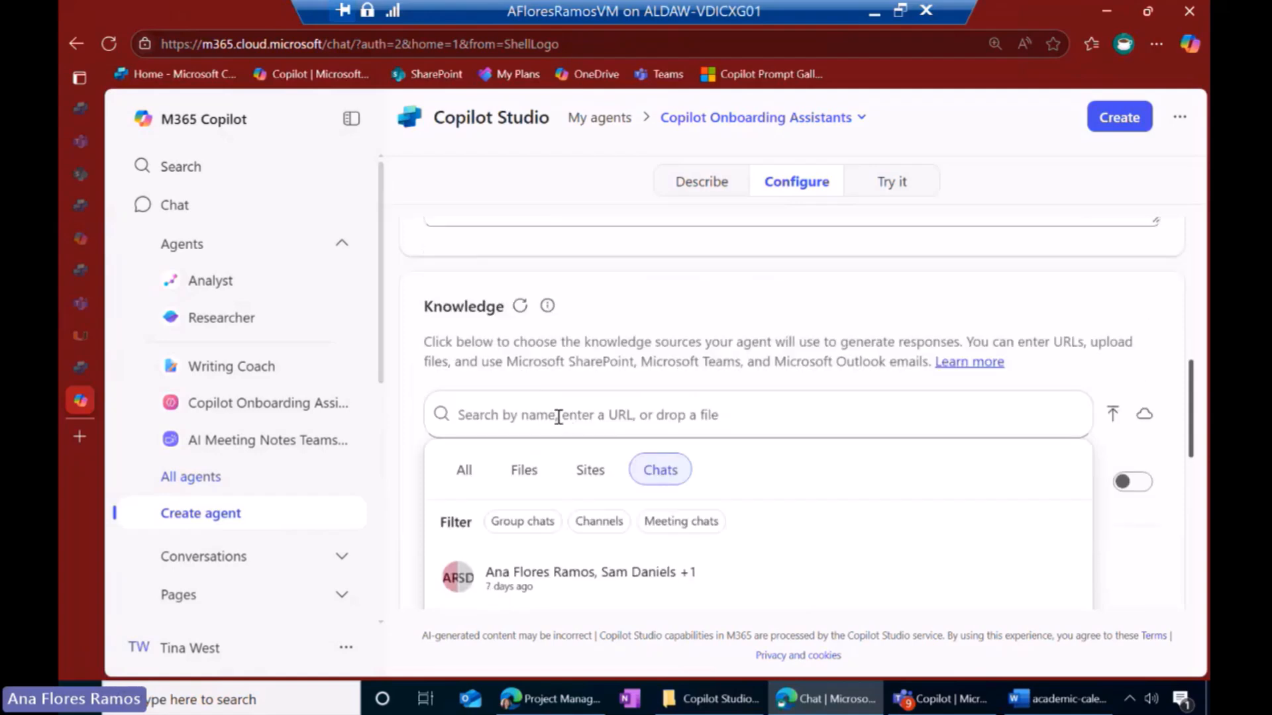
{"action": "scroll", "coordinate": [512, 457], "scroll_direction": "down", "scroll_amount": 3}
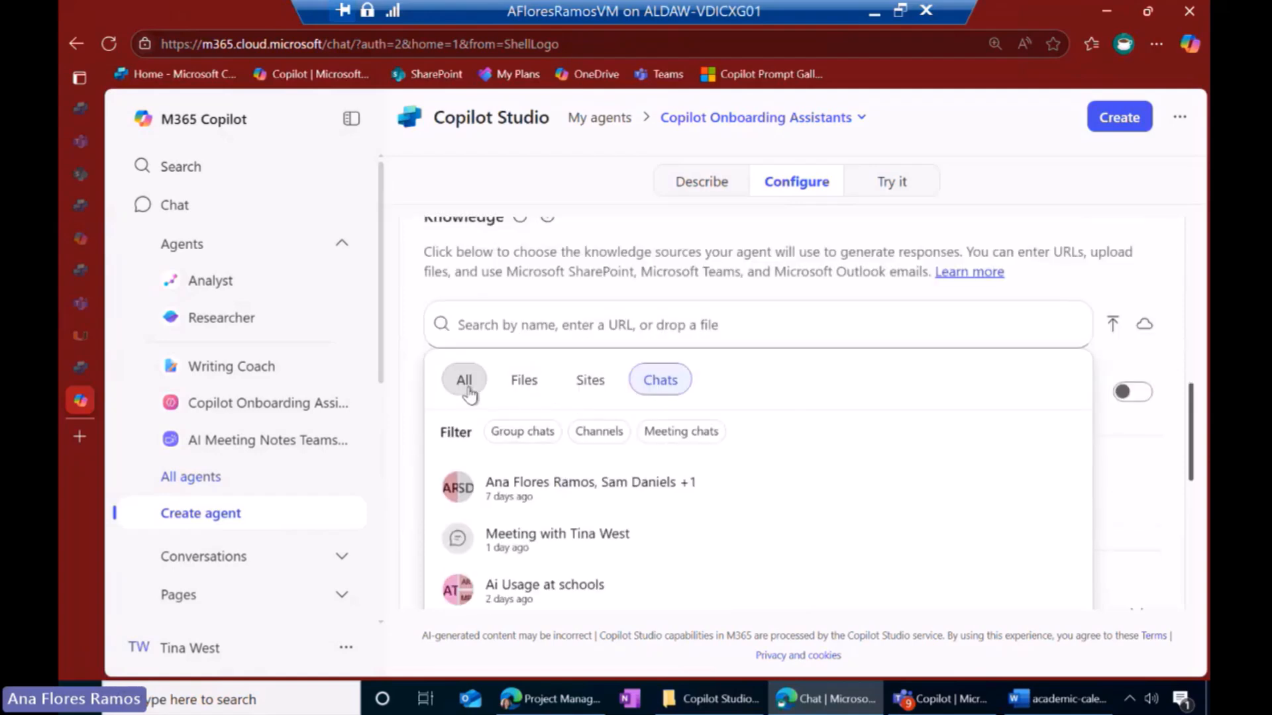
{"action": "left_click", "coordinate": [464, 381]}
{"action": "left_click", "coordinate": [561, 337]}
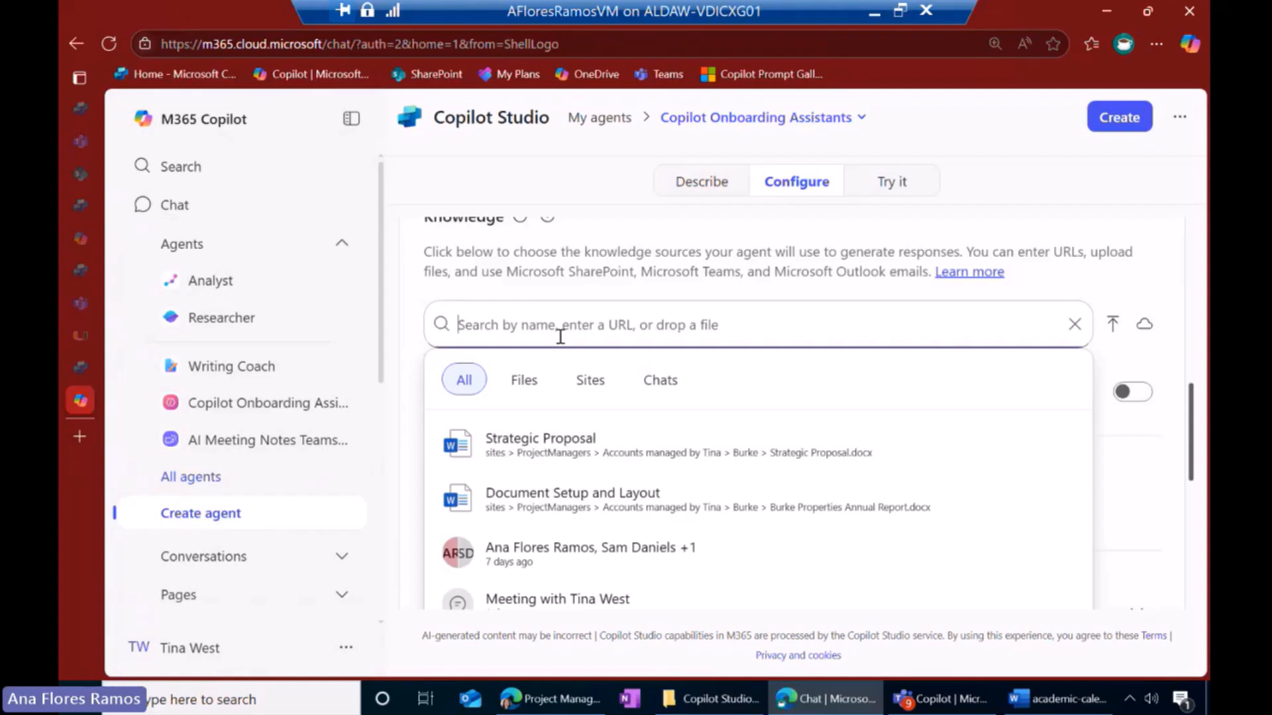
{"action": "scroll", "coordinate": [560, 337], "scroll_direction": "down", "scroll_amount": 1}
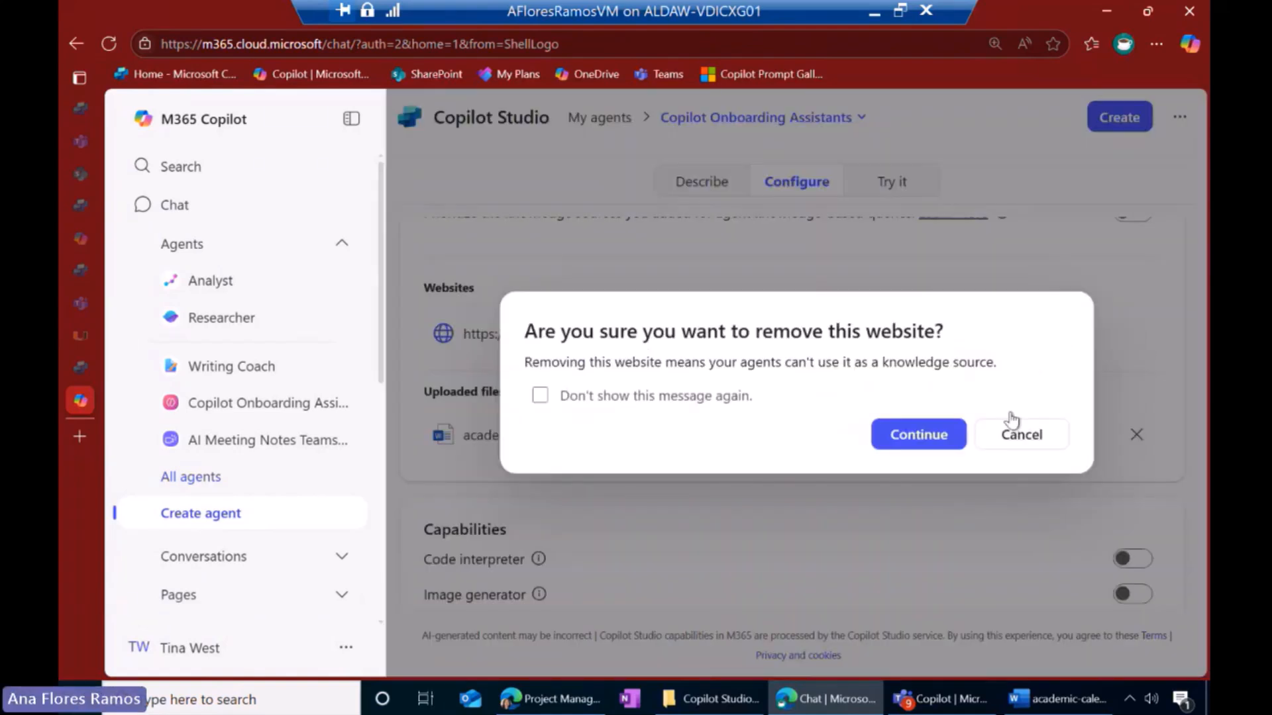
{"action": "left_click", "coordinate": [1002, 454]}
{"action": "scroll", "coordinate": [765, 466], "scroll_direction": "down", "scroll_amount": 6}
{"action": "scroll", "coordinate": [488, 289], "scroll_direction": "down", "scroll_amount": 5}
{"action": "scroll", "coordinate": [525, 327], "scroll_direction": "up", "scroll_amount": 4}
Search the available knowledge sources for "ac", look through the matches and clear the search
{"action": "left_click", "coordinate": [526, 327]}
{"action": "type", "text": "a"}
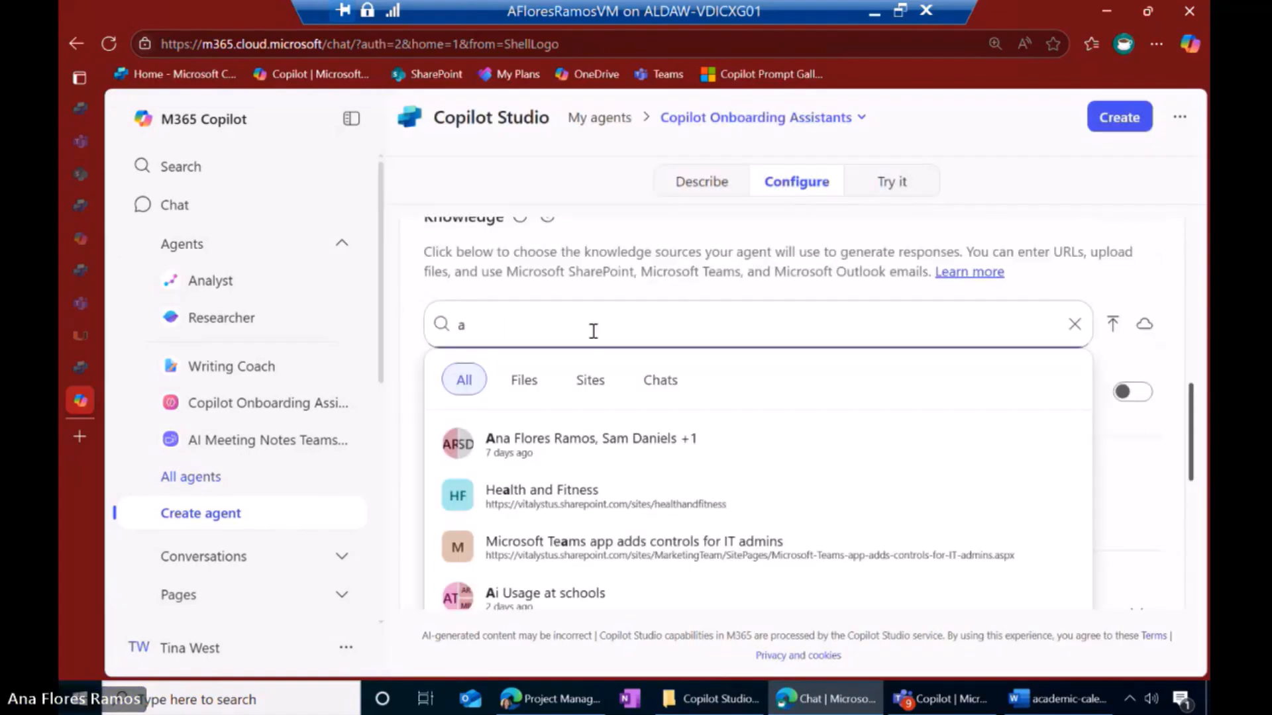
{"action": "type", "text": "ca"}
{"action": "key", "text": "BackSpace"}
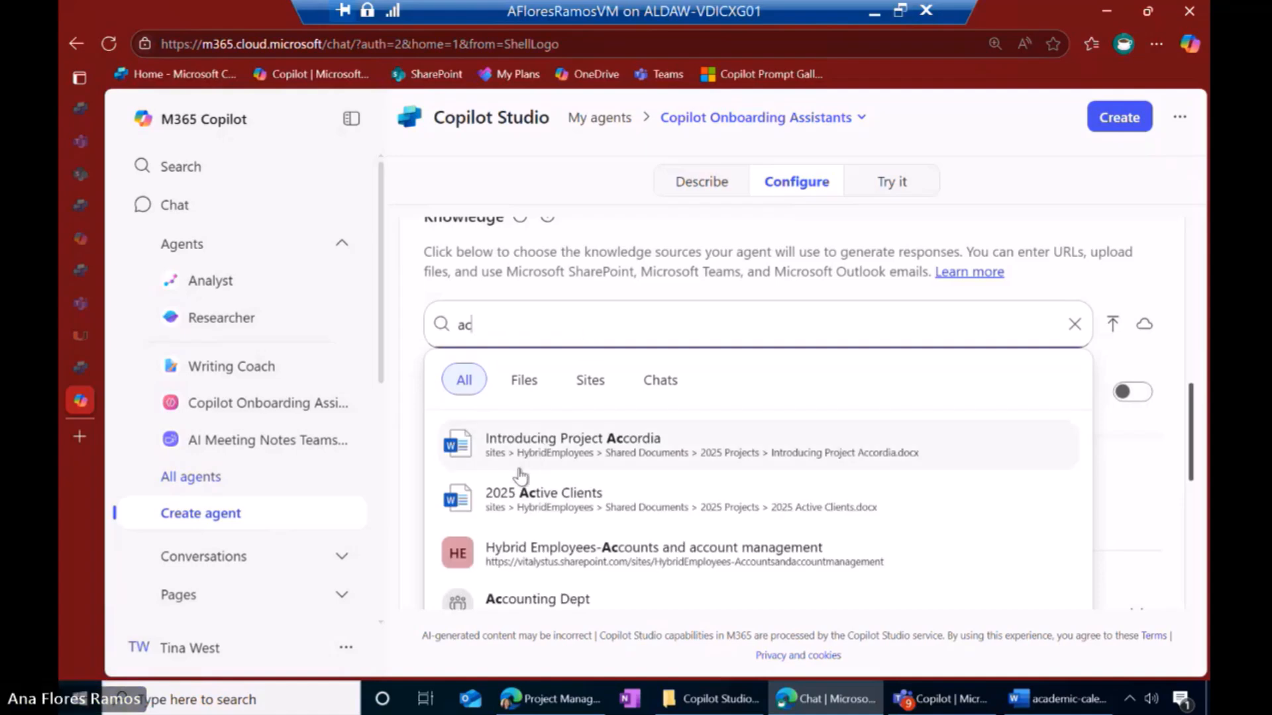
{"action": "scroll", "coordinate": [517, 501], "scroll_direction": "down", "scroll_amount": 1}
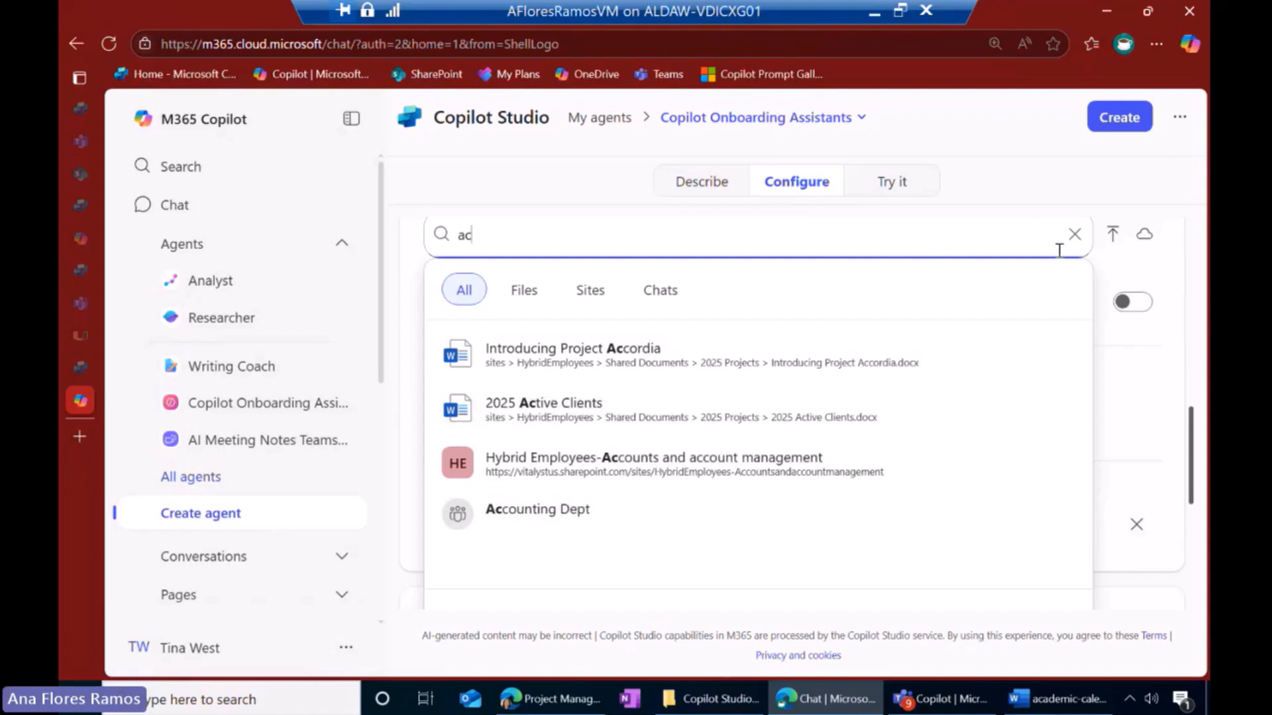
{"action": "left_click", "coordinate": [1073, 235]}
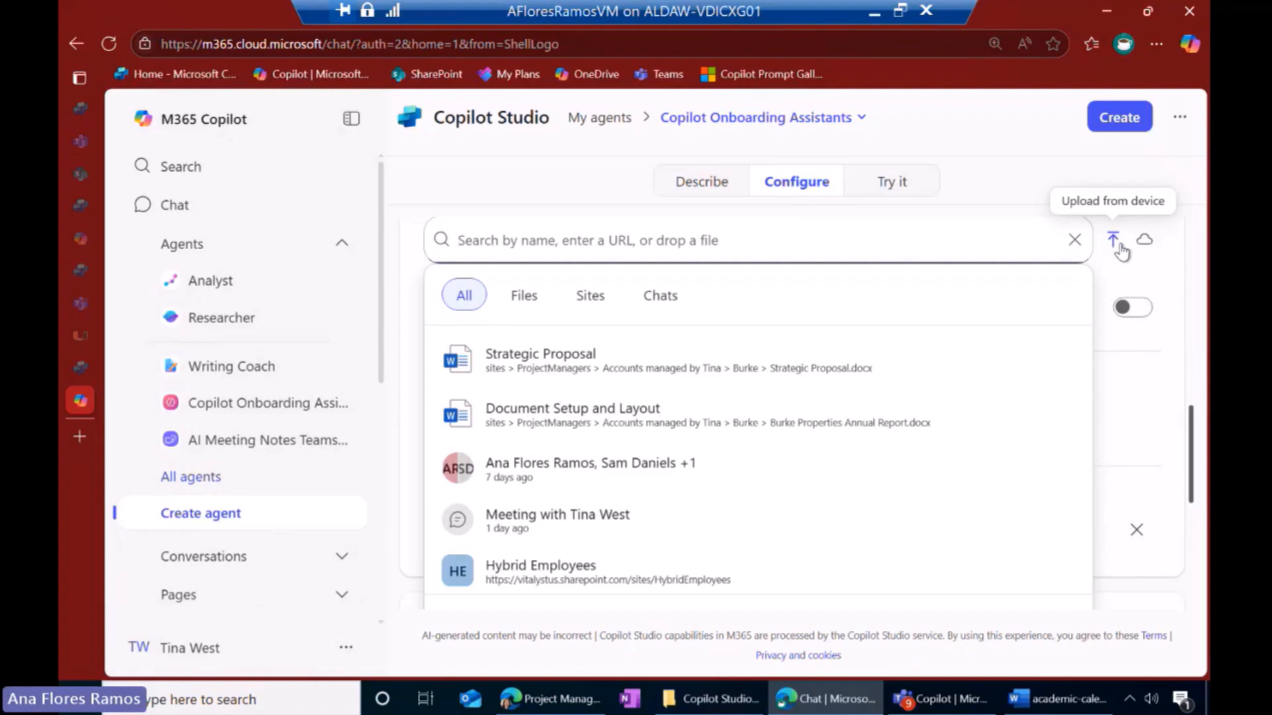
Browse the cloud item picker's shared libraries, people and quick-access places for knowledge sources, and close it without selecting anything
{"action": "left_click", "coordinate": [1144, 246]}
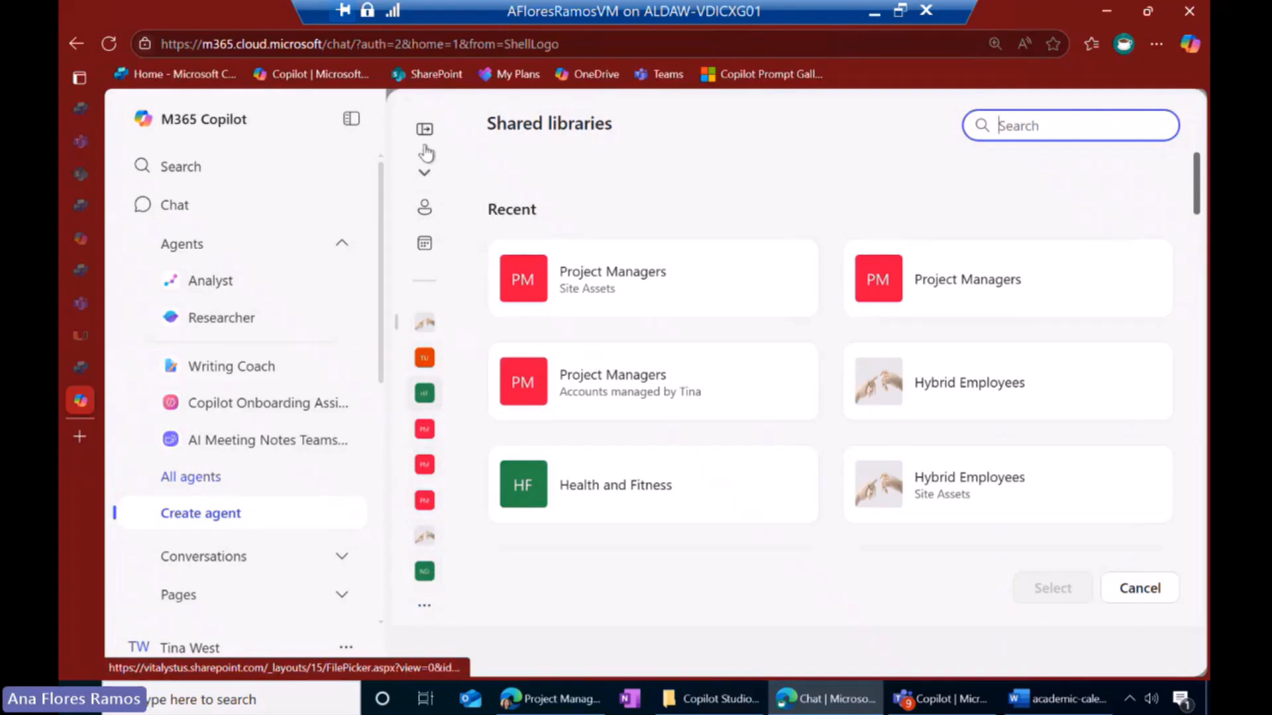
{"action": "left_click", "coordinate": [422, 175]}
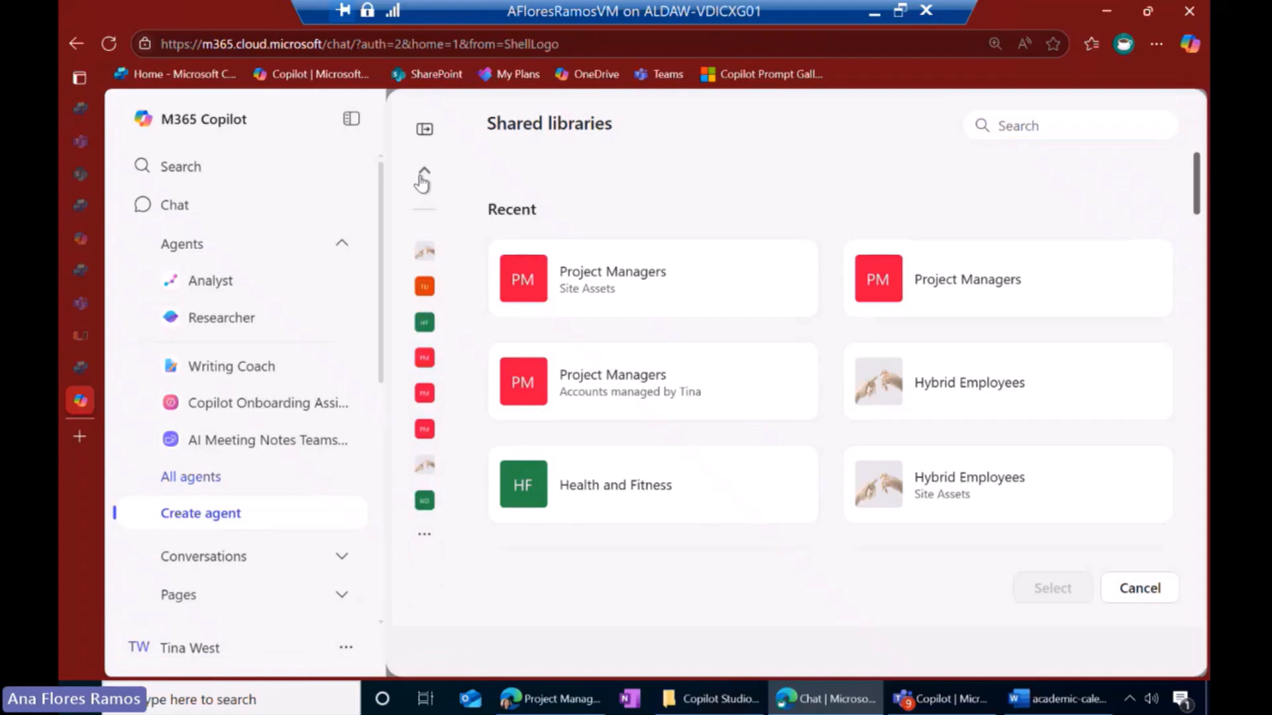
{"action": "left_click", "coordinate": [422, 174]}
{"action": "left_click", "coordinate": [424, 209]}
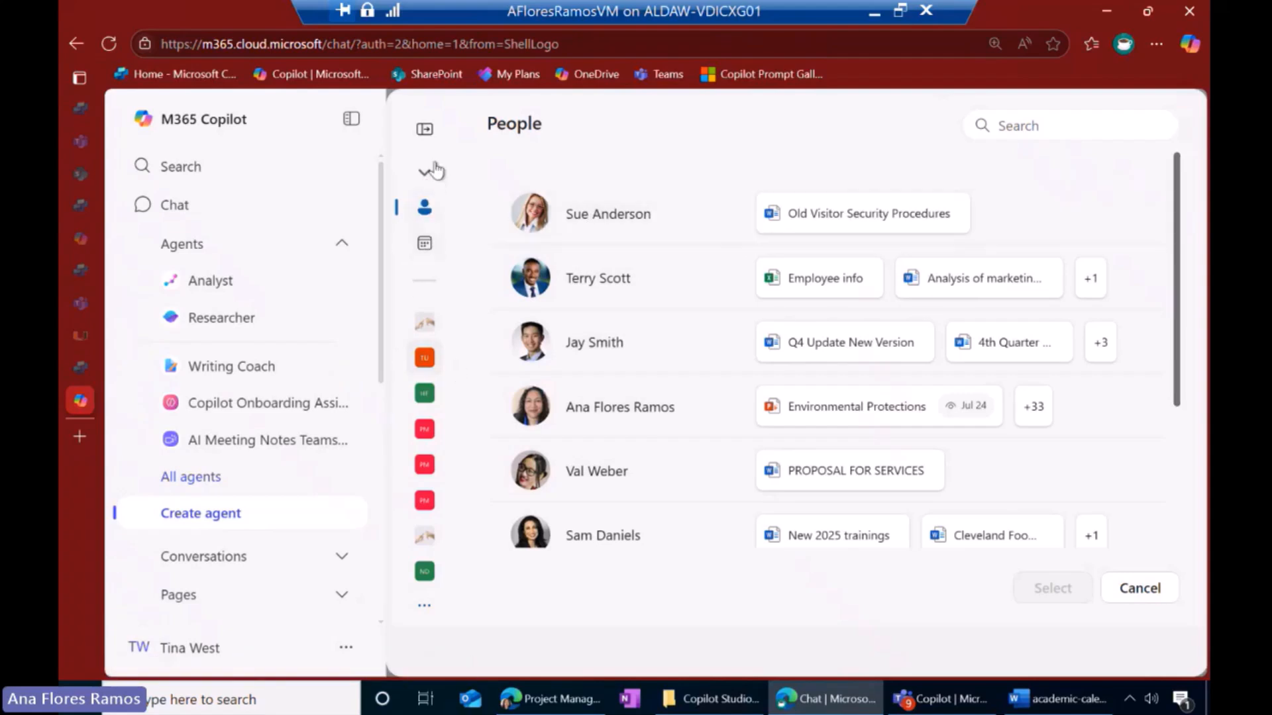
{"action": "left_click", "coordinate": [430, 135]}
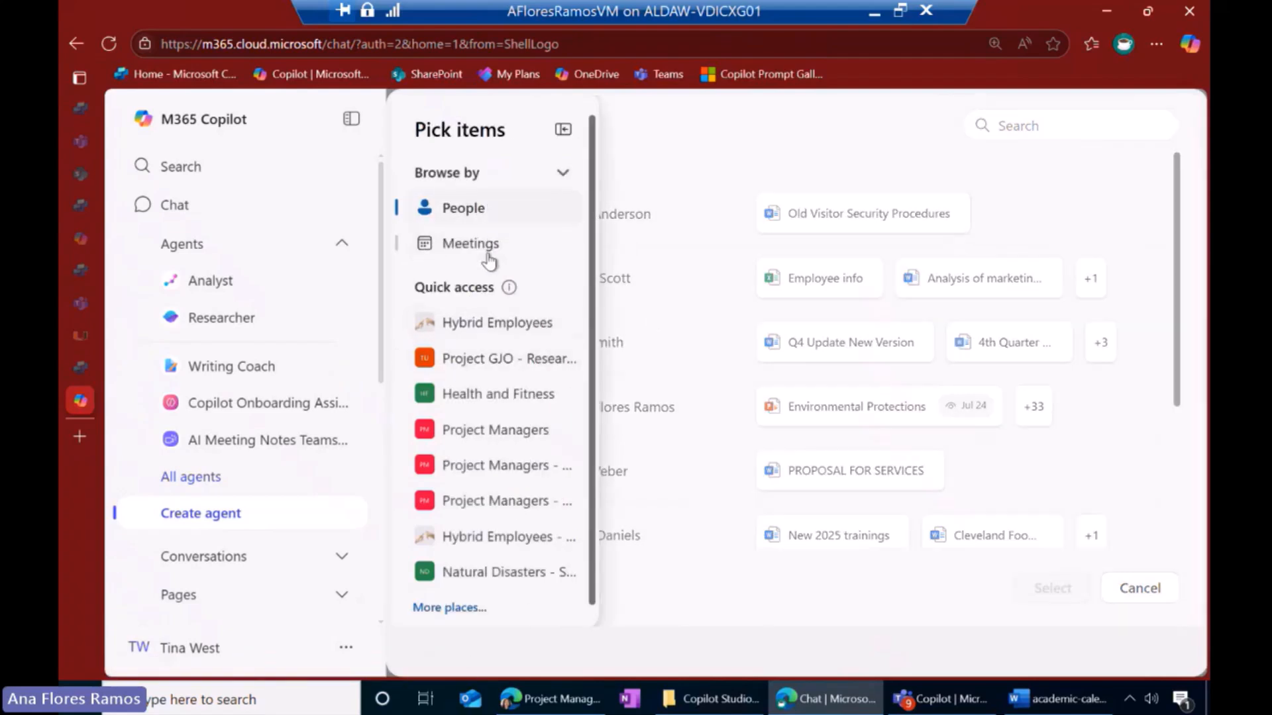
{"action": "left_click", "coordinate": [563, 174]}
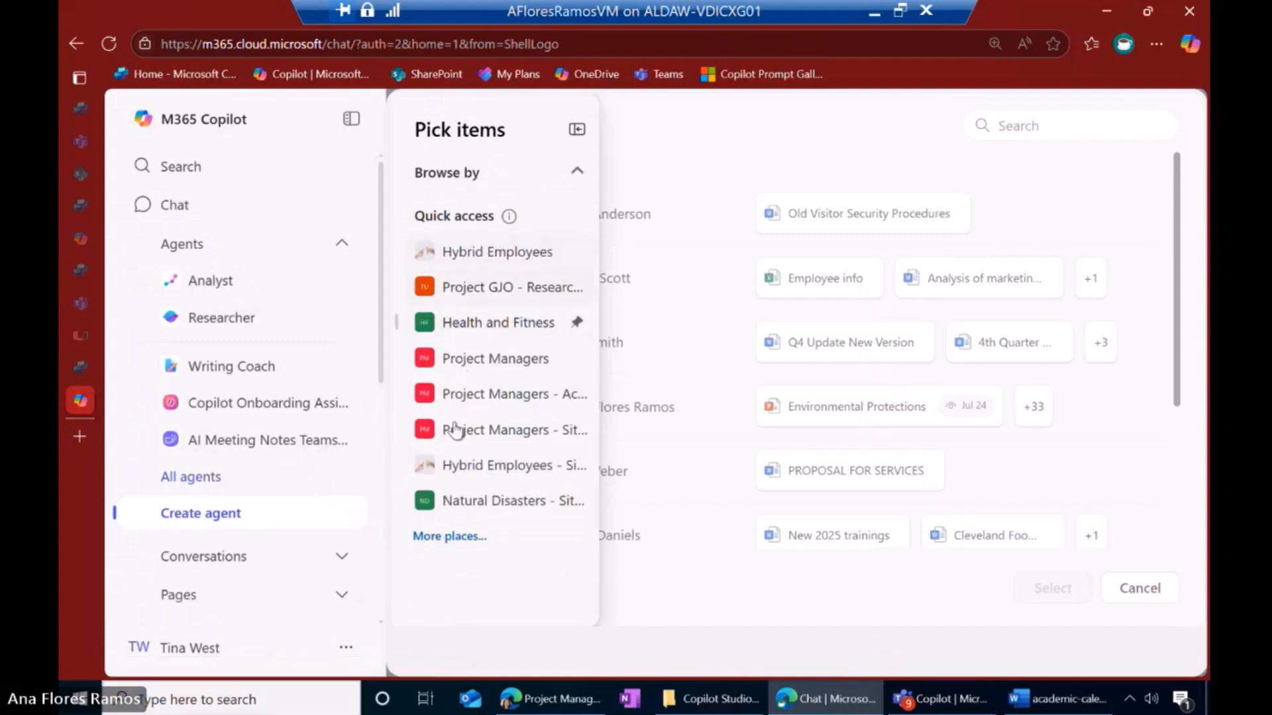
{"action": "left_click", "coordinate": [444, 538]}
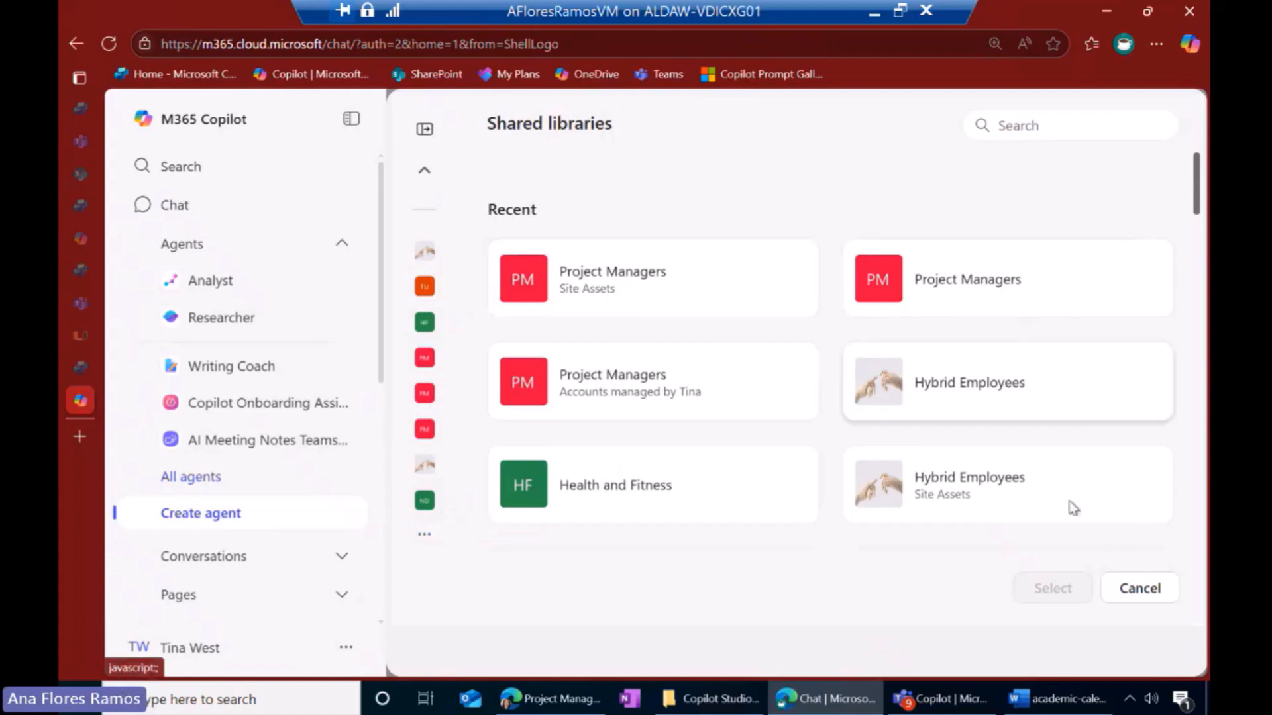
{"action": "left_click", "coordinate": [1140, 589]}
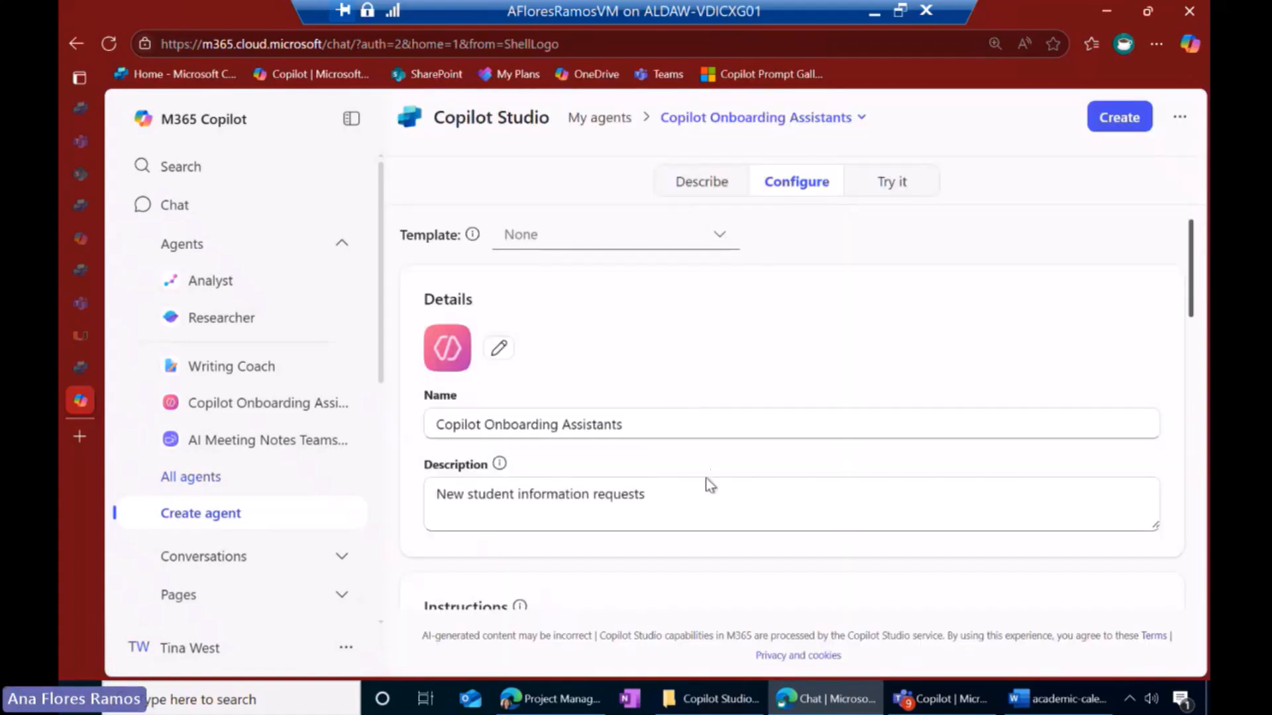
Review the agent's knowledge sources, capabilities and suggested prompts sections in the configuration
{"action": "scroll", "coordinate": [706, 477], "scroll_direction": "down", "scroll_amount": 3}
{"action": "scroll", "coordinate": [708, 477], "scroll_direction": "down", "scroll_amount": 10}
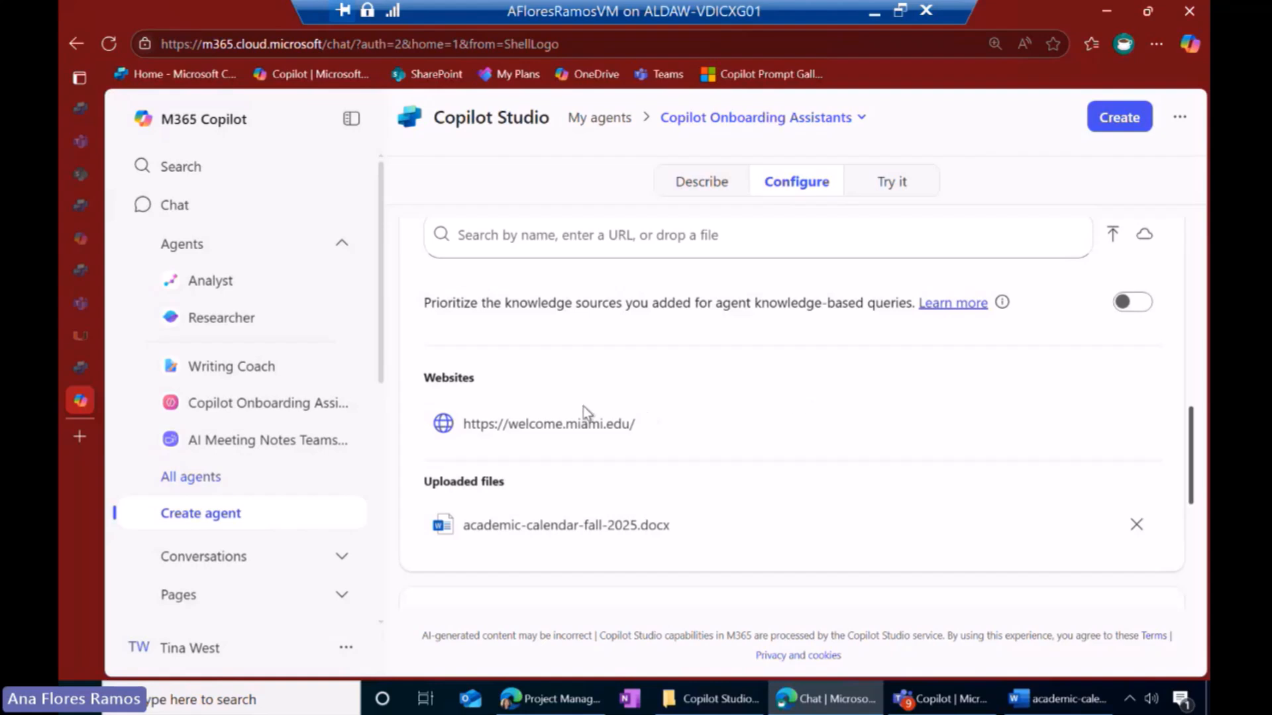
{"action": "scroll", "coordinate": [540, 409], "scroll_direction": "down", "scroll_amount": 1}
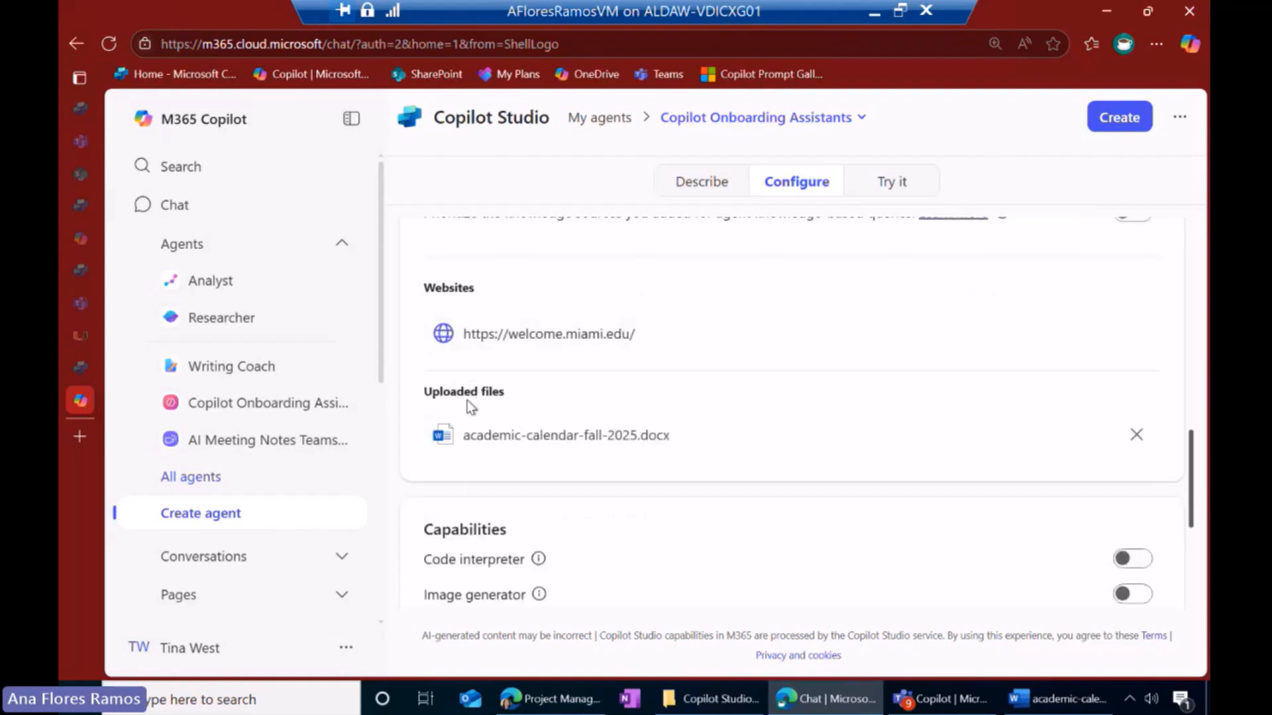
{"action": "scroll", "coordinate": [653, 446], "scroll_direction": "down", "scroll_amount": 2}
{"action": "scroll", "coordinate": [659, 445], "scroll_direction": "down", "scroll_amount": 1}
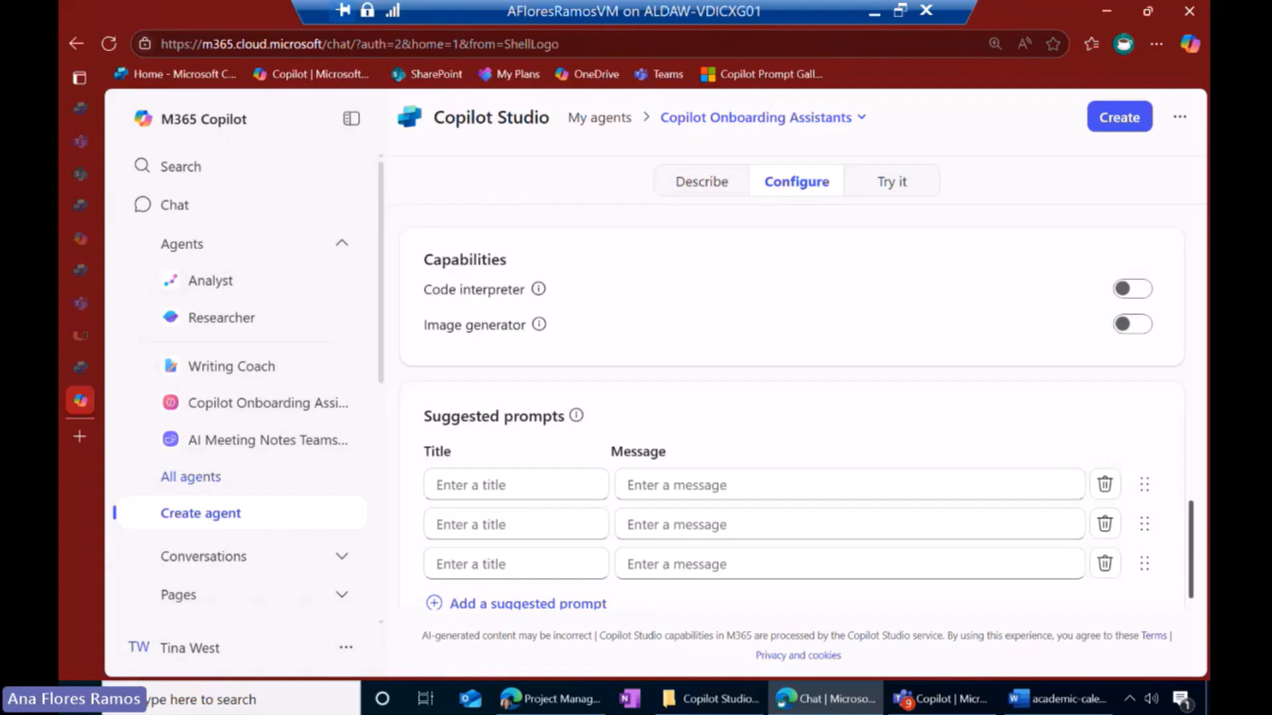
{"action": "scroll", "coordinate": [812, 264], "scroll_direction": "up", "scroll_amount": 8}
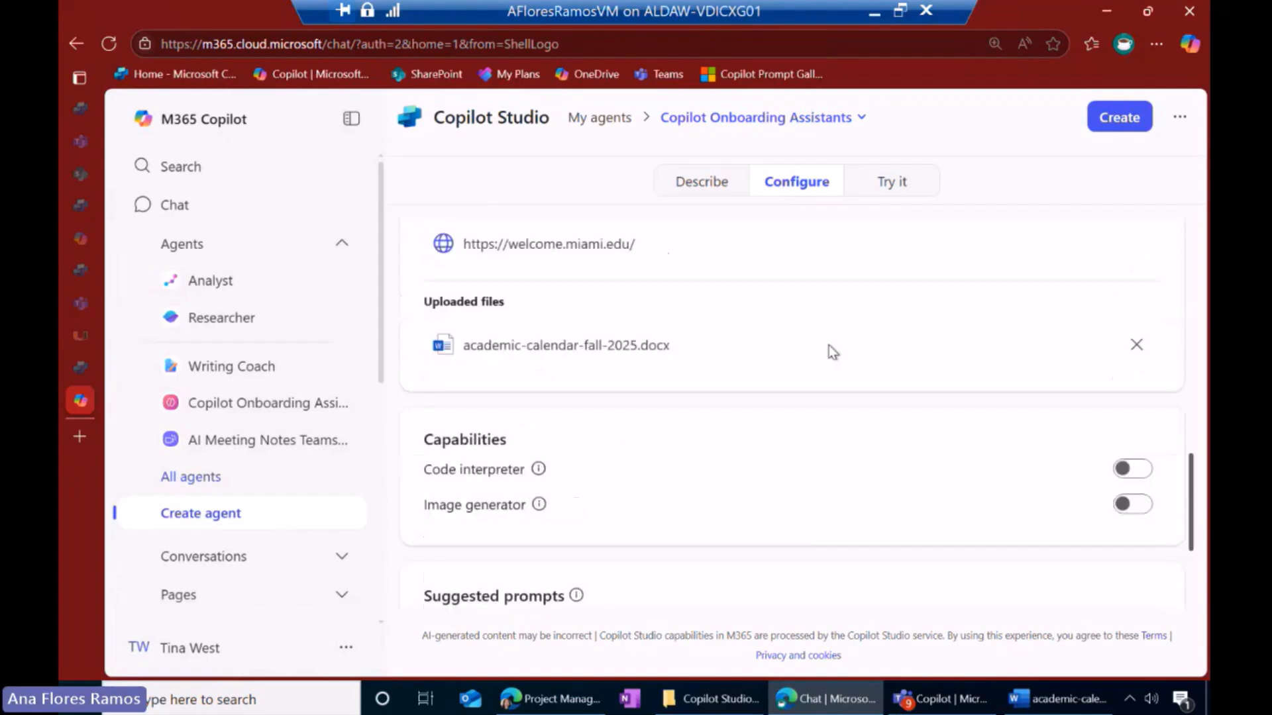
{"action": "scroll", "coordinate": [907, 346], "scroll_direction": "up", "scroll_amount": 4}
{"action": "scroll", "coordinate": [917, 342], "scroll_direction": "down", "scroll_amount": 5}
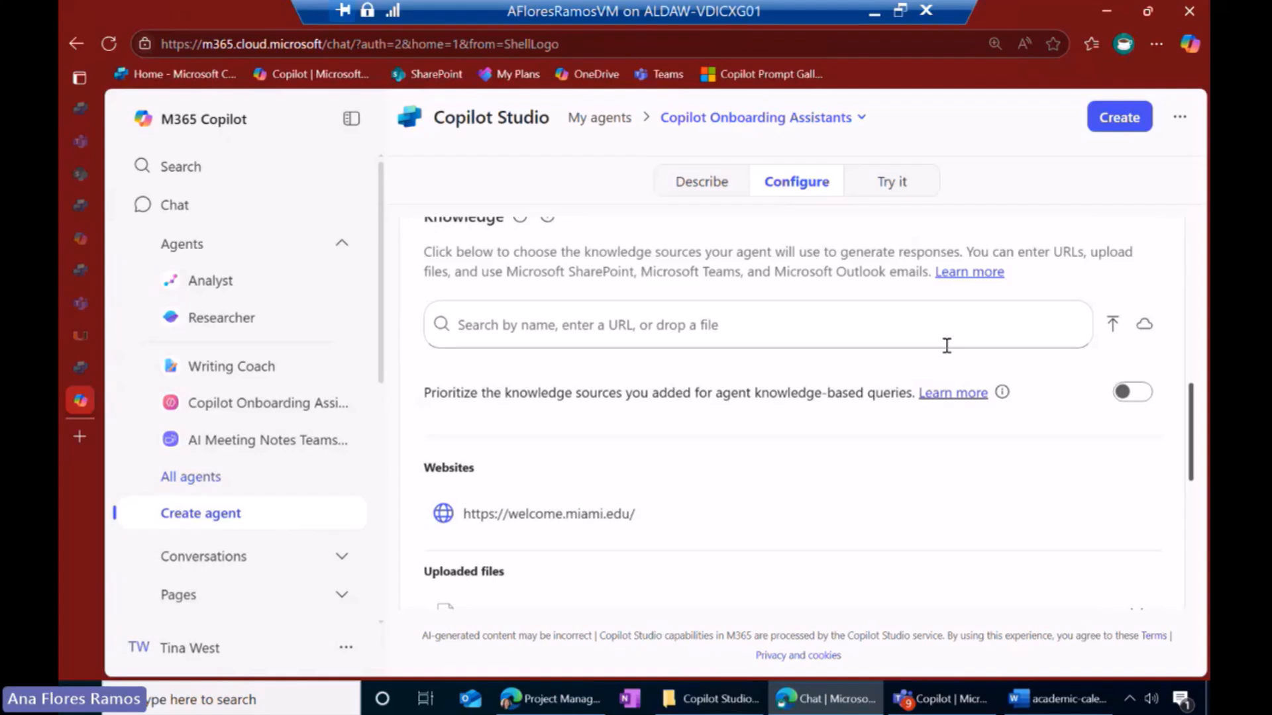
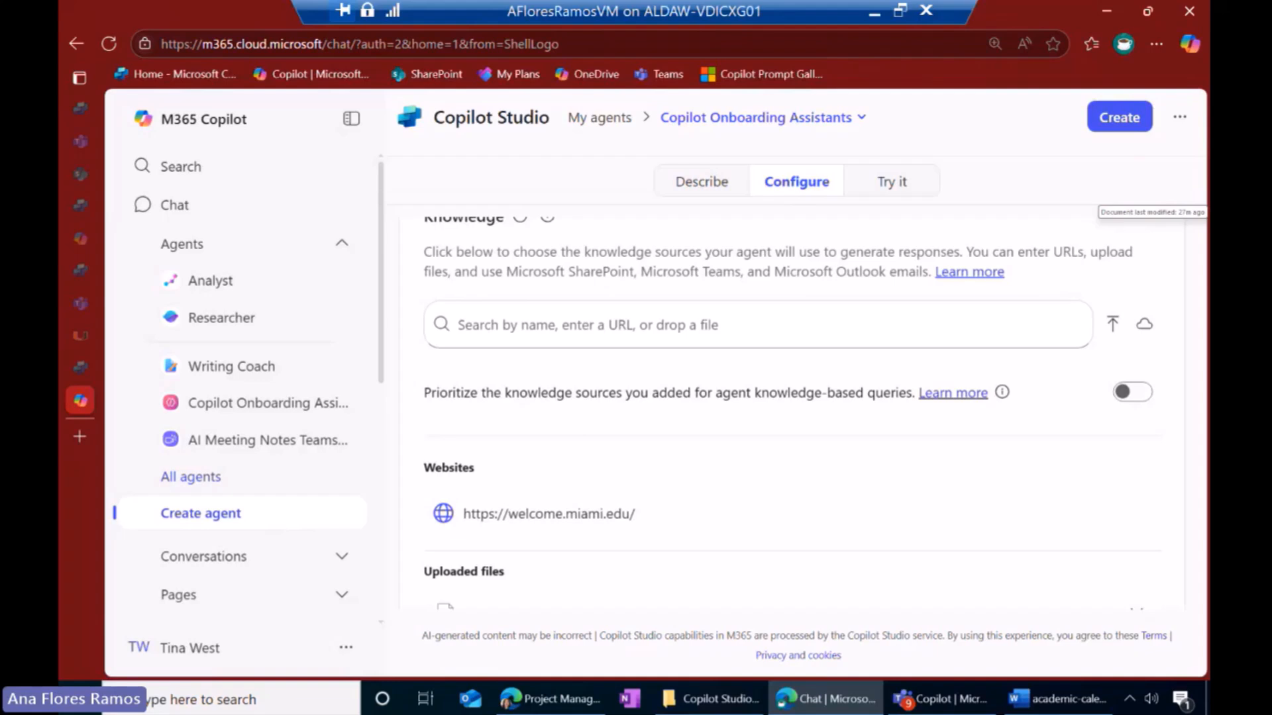
Add a suggested prompt titled "Majors" with the message "What majors does UM offer?" to the agent
{"action": "scroll", "coordinate": [725, 464], "scroll_direction": "down", "scroll_amount": 2}
{"action": "scroll", "coordinate": [729, 497], "scroll_direction": "down", "scroll_amount": 2}
{"action": "scroll", "coordinate": [736, 517], "scroll_direction": "up", "scroll_amount": 4}
{"action": "scroll", "coordinate": [738, 513], "scroll_direction": "down", "scroll_amount": 4}
{"action": "scroll", "coordinate": [743, 505], "scroll_direction": "down", "scroll_amount": 4}
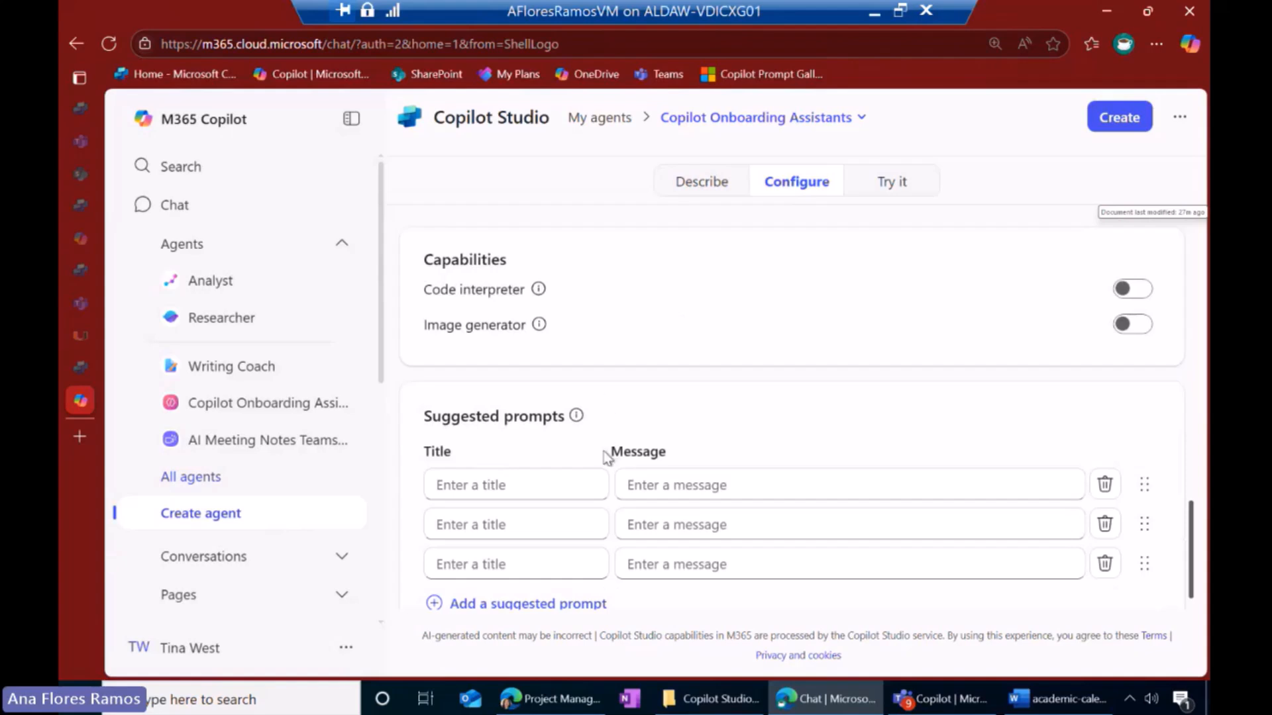
{"action": "left_click", "coordinate": [525, 442]}
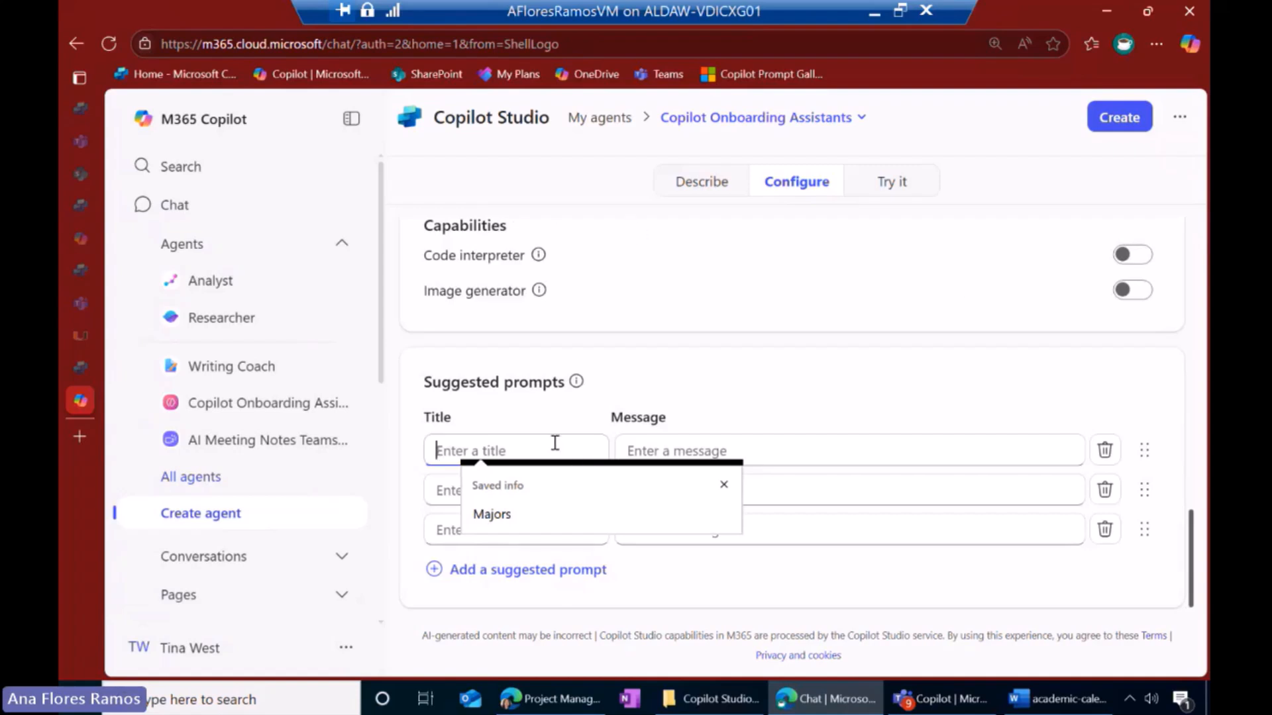
{"action": "type", "text": "Majors"}
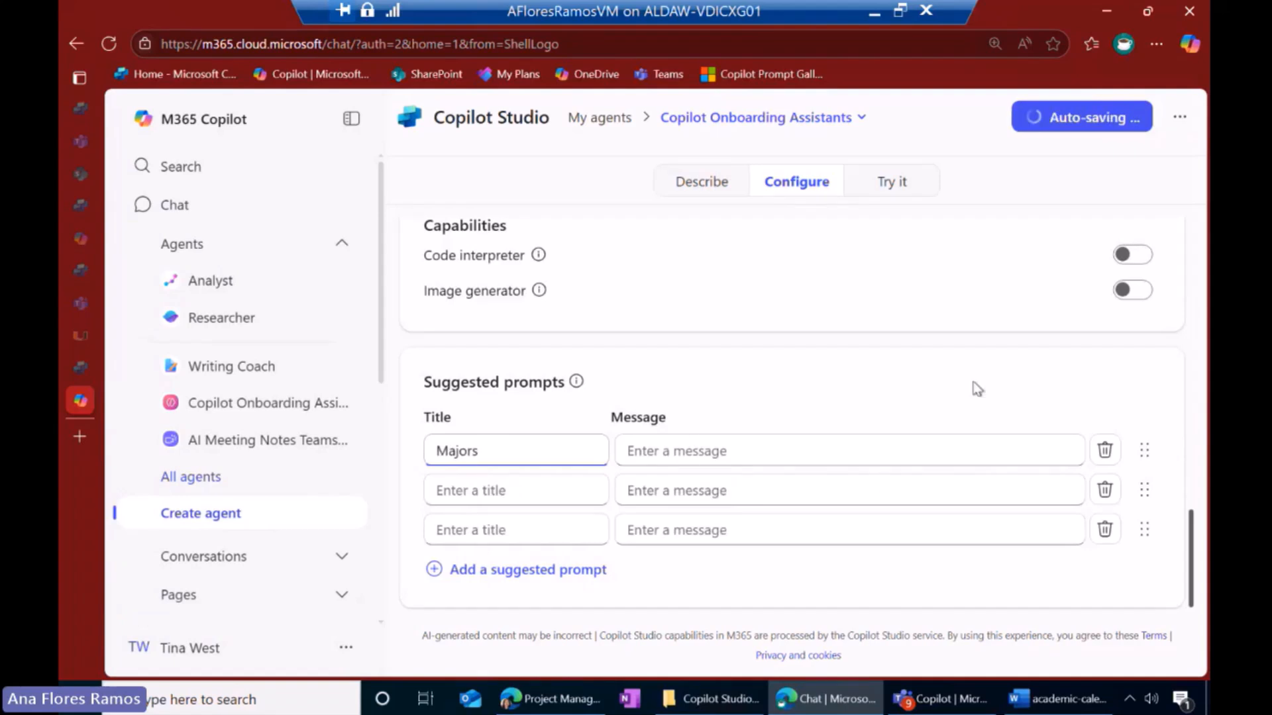
{"action": "left_click", "coordinate": [783, 447]}
{"action": "type", "text": "What majors does UM offer?"}
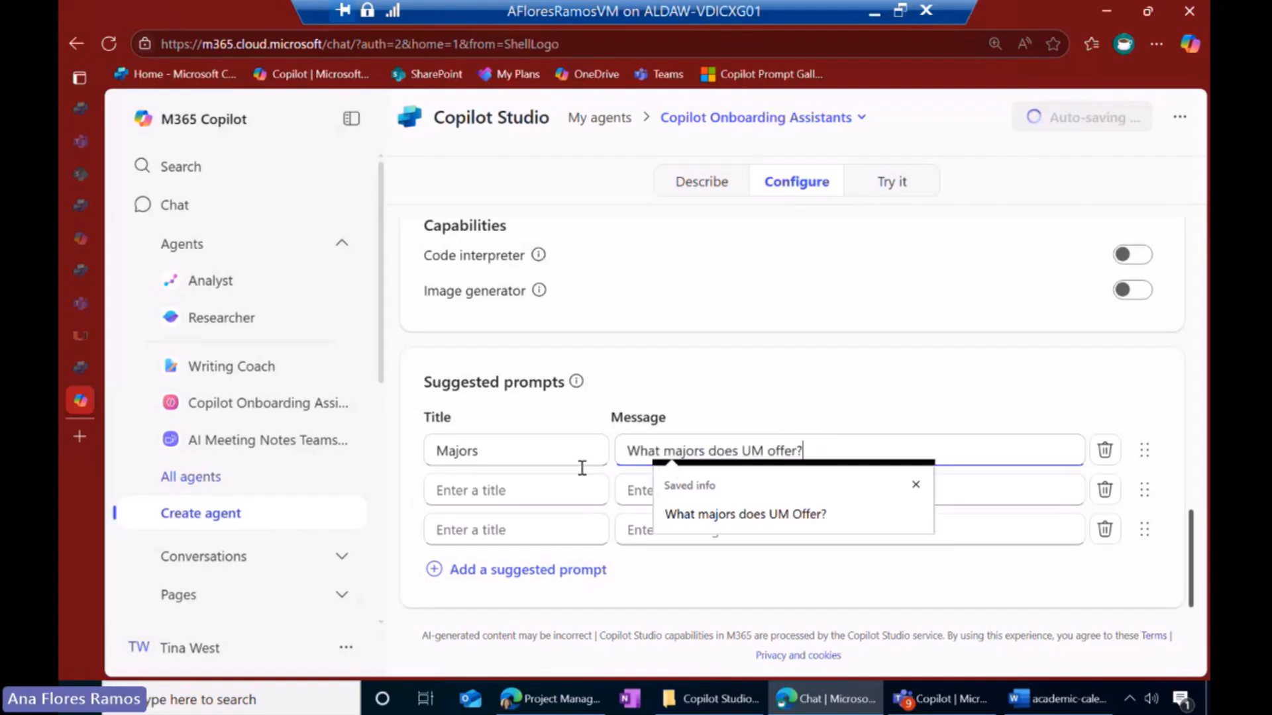
Add a second suggested prompt titled "Schedule" with the message "When does x event happen?"
{"action": "left_click", "coordinate": [507, 484]}
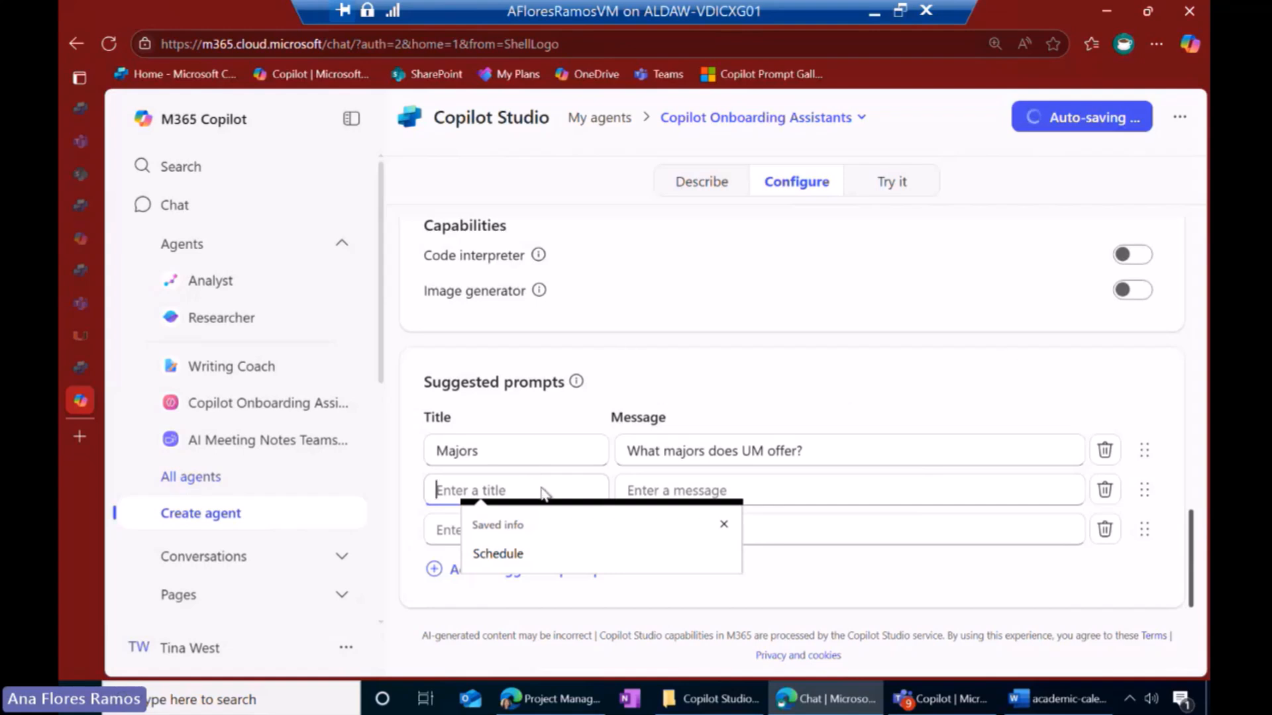
{"action": "type", "text": "Schedule"}
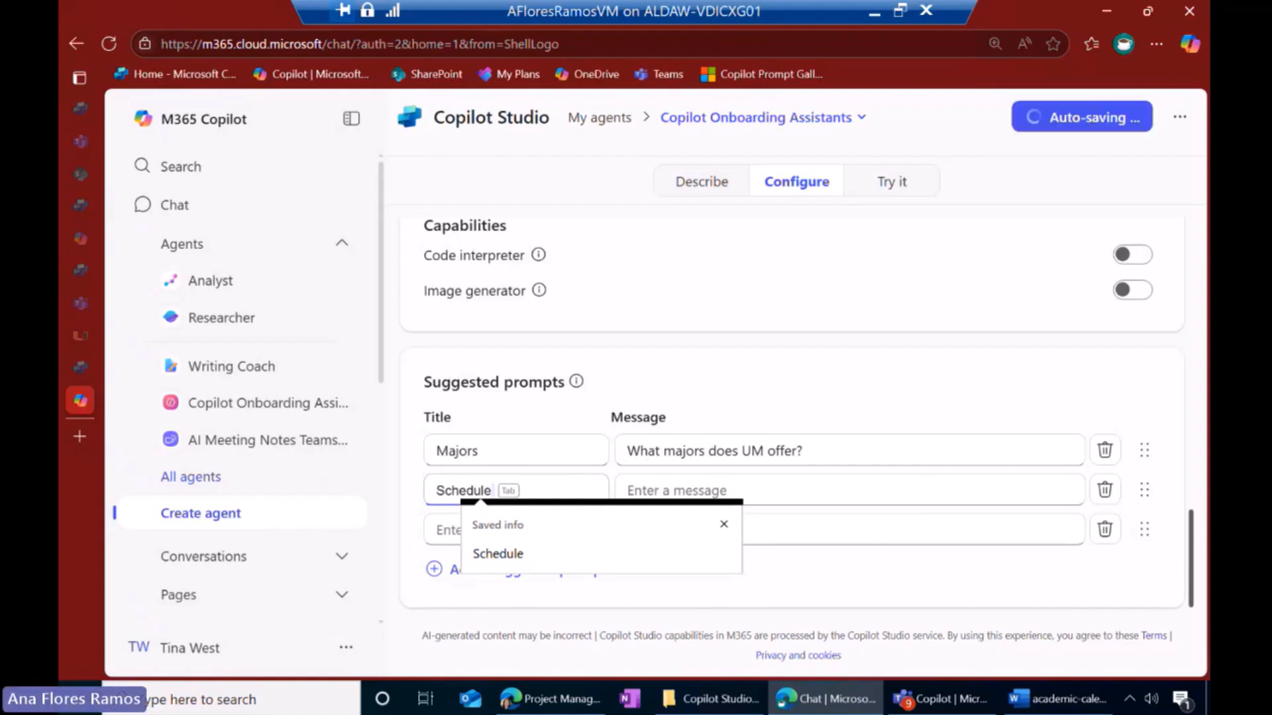
{"action": "left_click", "coordinate": [896, 490]}
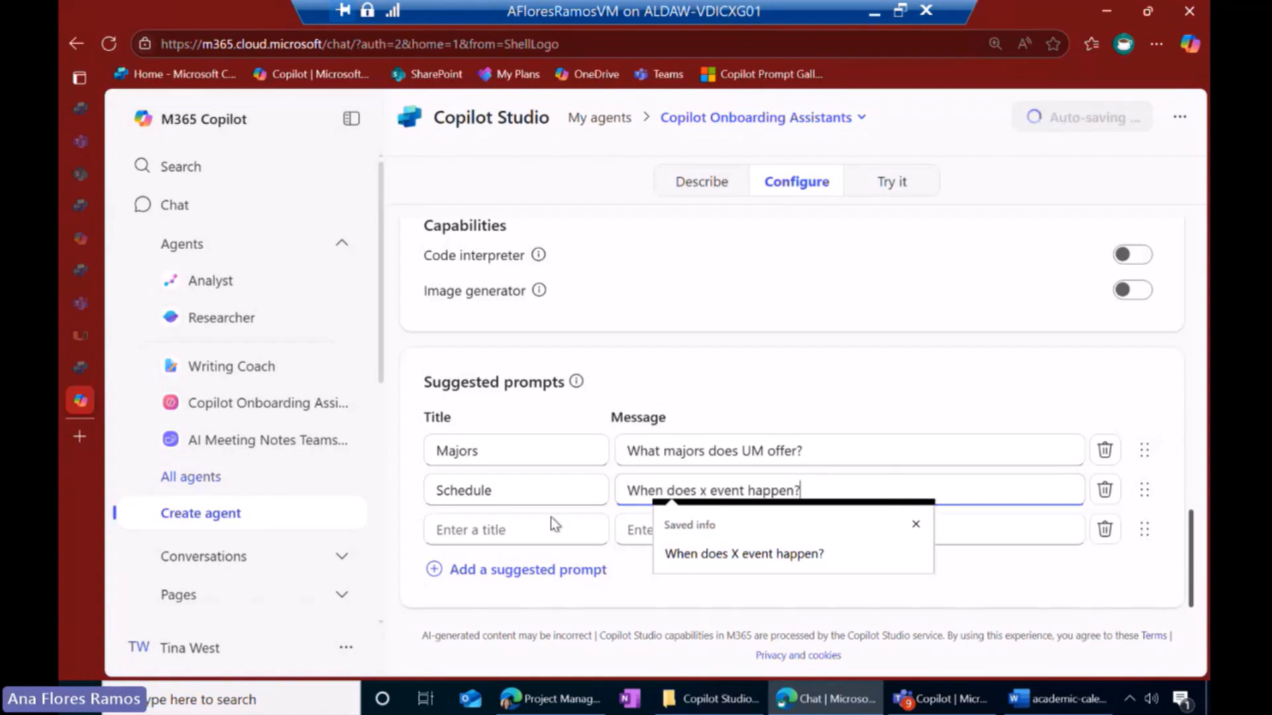
Add a third suggested prompt titled "Contact" with the message "Who can I ask about registration?"
{"action": "left_click", "coordinate": [554, 525]}
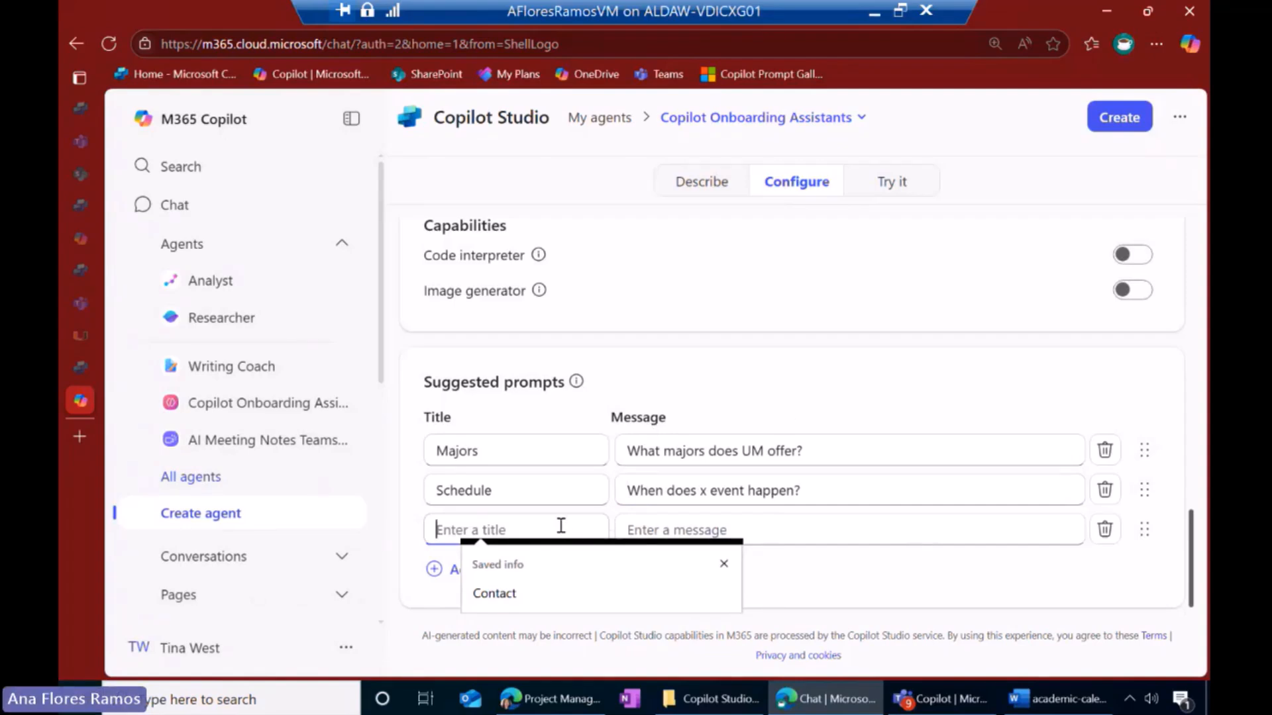
{"action": "key", "text": "Down"}
{"action": "key", "text": "Return"}
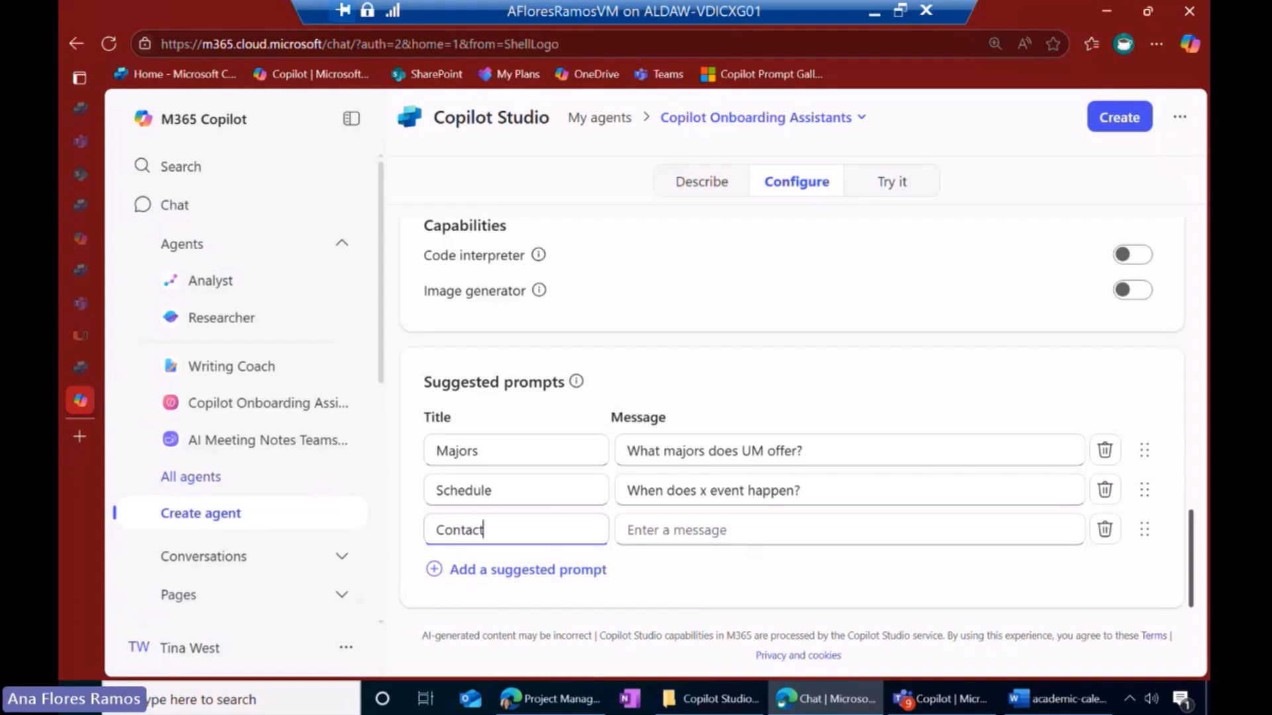
{"action": "left_click", "coordinate": [745, 523]}
{"action": "key", "text": "Down"}
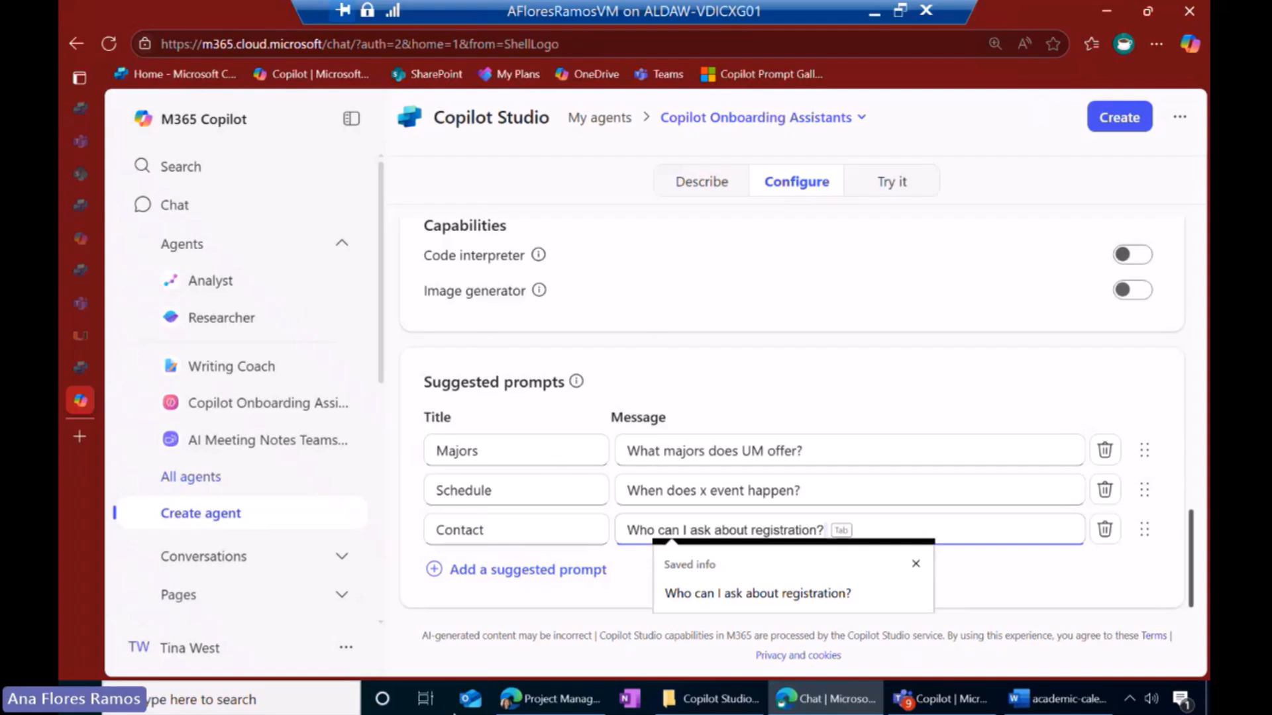
{"action": "left_click", "coordinate": [914, 565]}
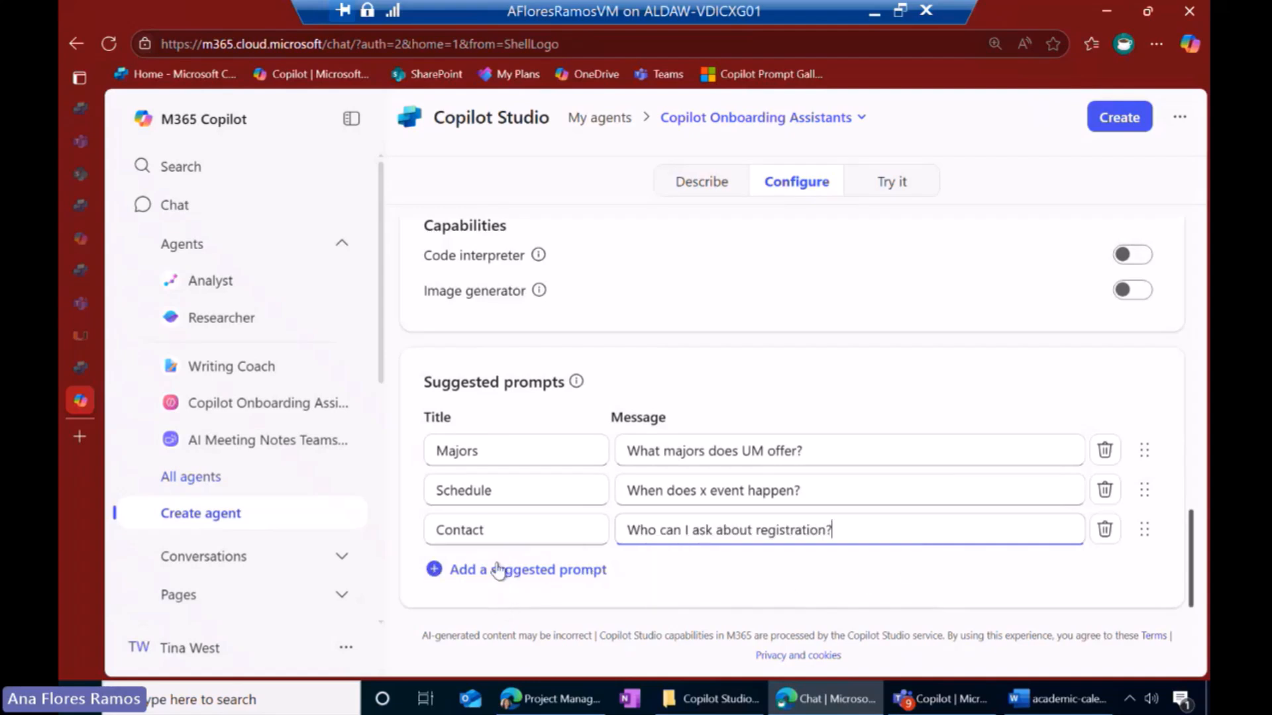
{"action": "left_click", "coordinate": [474, 573]}
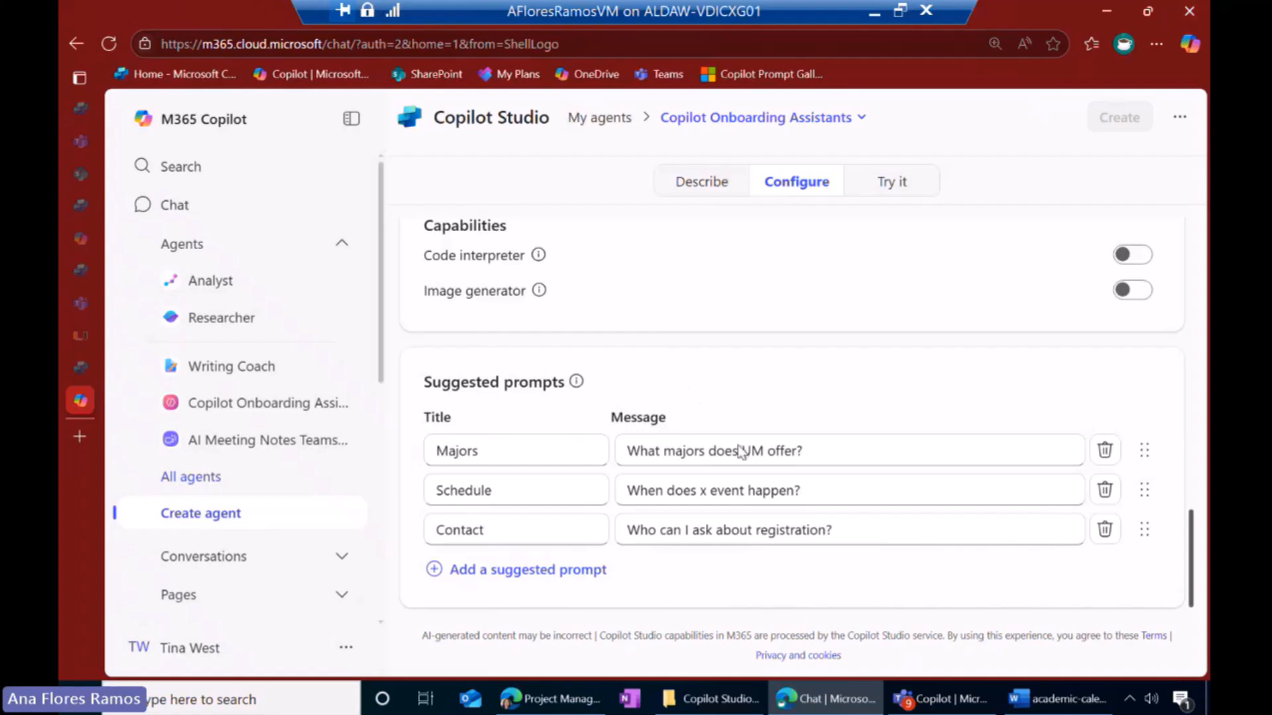
Test the agent by sending the suggested Contact prompt "Who can I ask about registration?"
{"action": "left_click", "coordinate": [896, 180]}
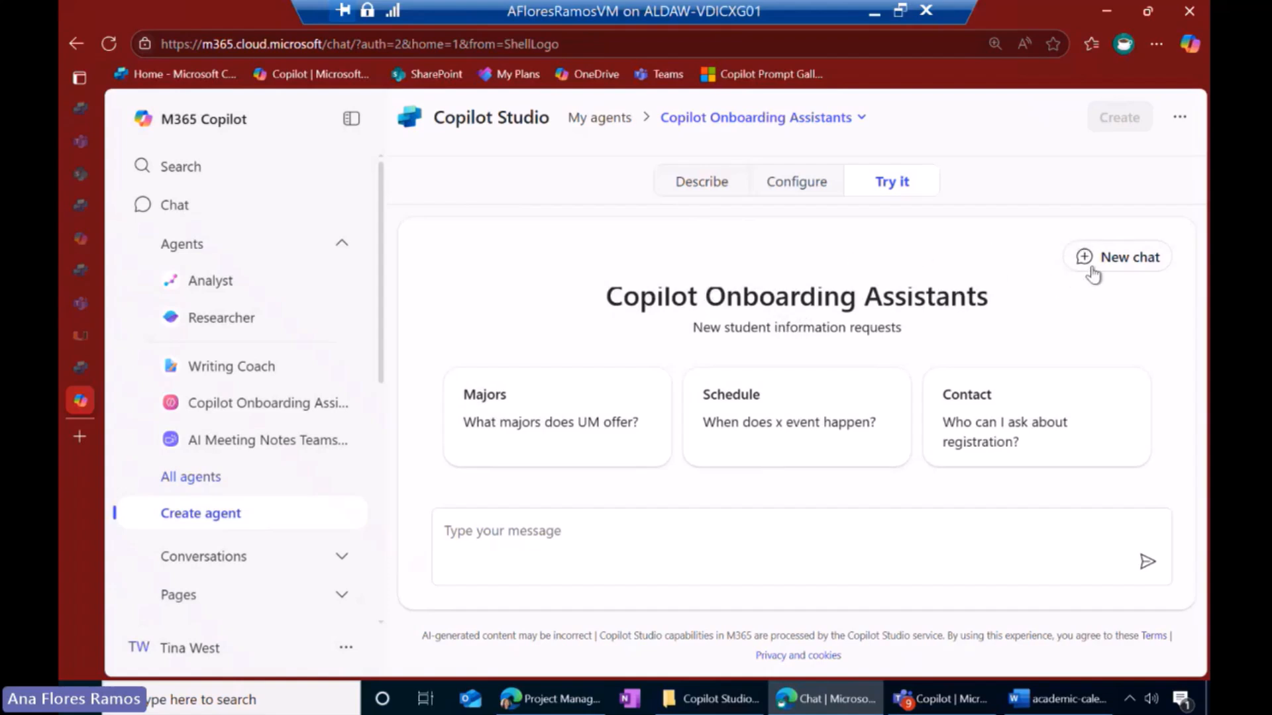
{"action": "left_click", "coordinate": [1020, 459]}
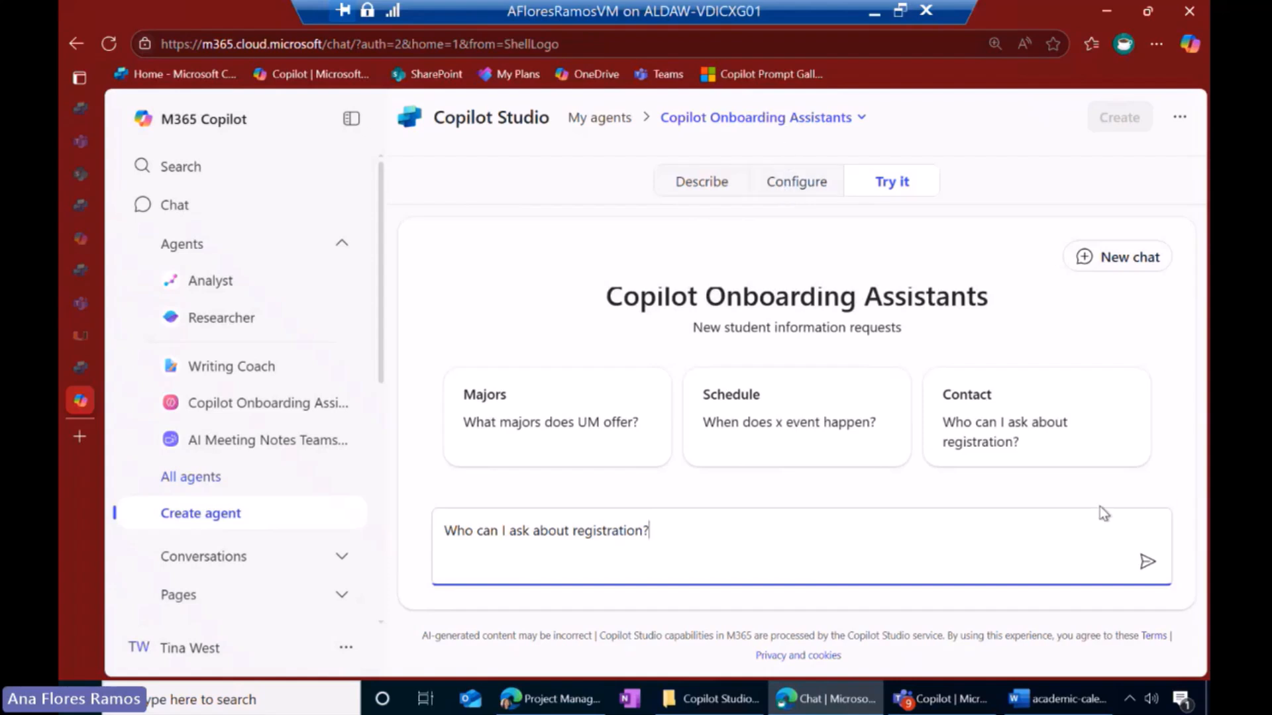
{"action": "left_click", "coordinate": [1147, 562]}
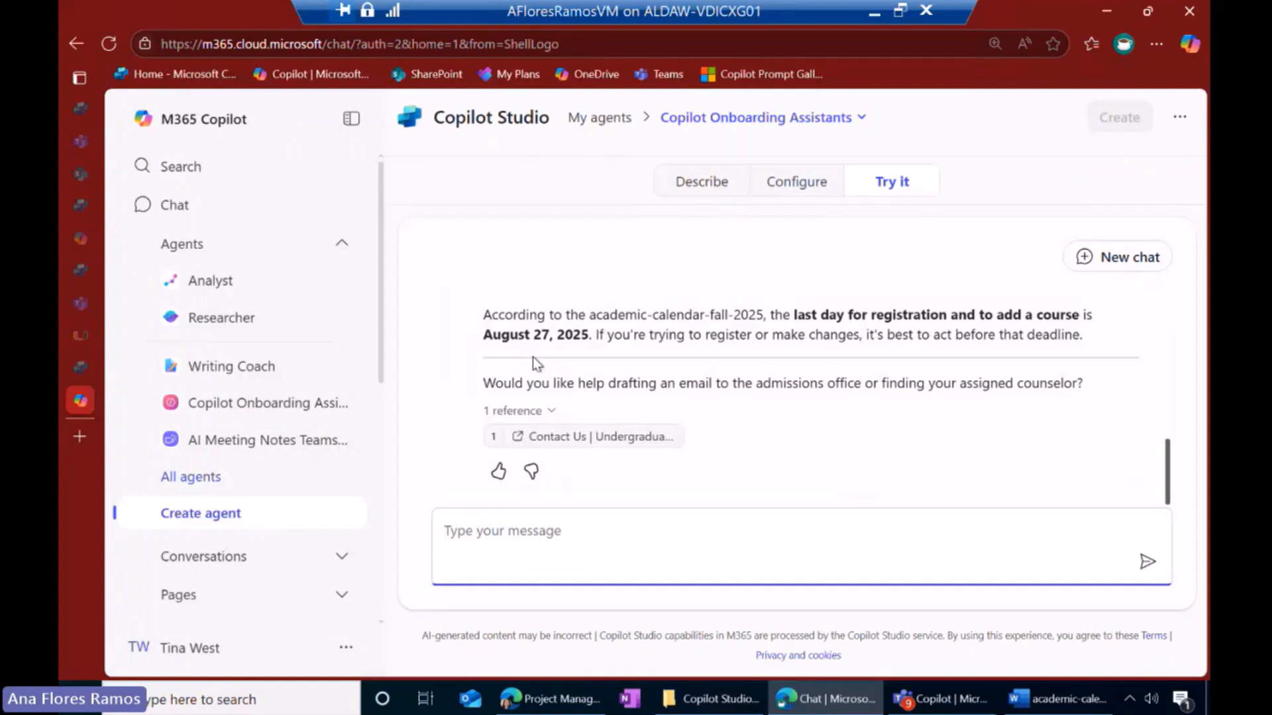
Open the Contact Us page referenced in the agent's answer and examine its web address and the Office of Undergraduate Admission details
{"action": "left_click", "coordinate": [617, 437]}
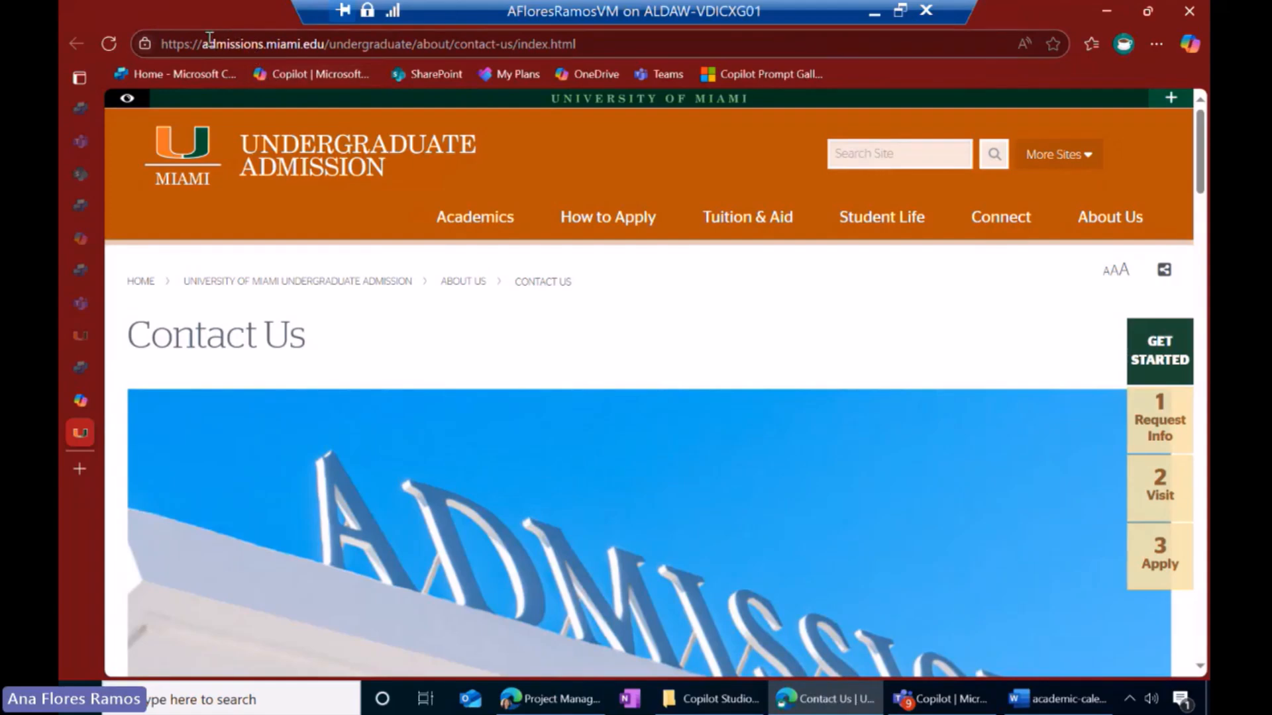
{"action": "left_click_drag", "start_coordinate": [229, 40], "coordinate": [425, 47]}
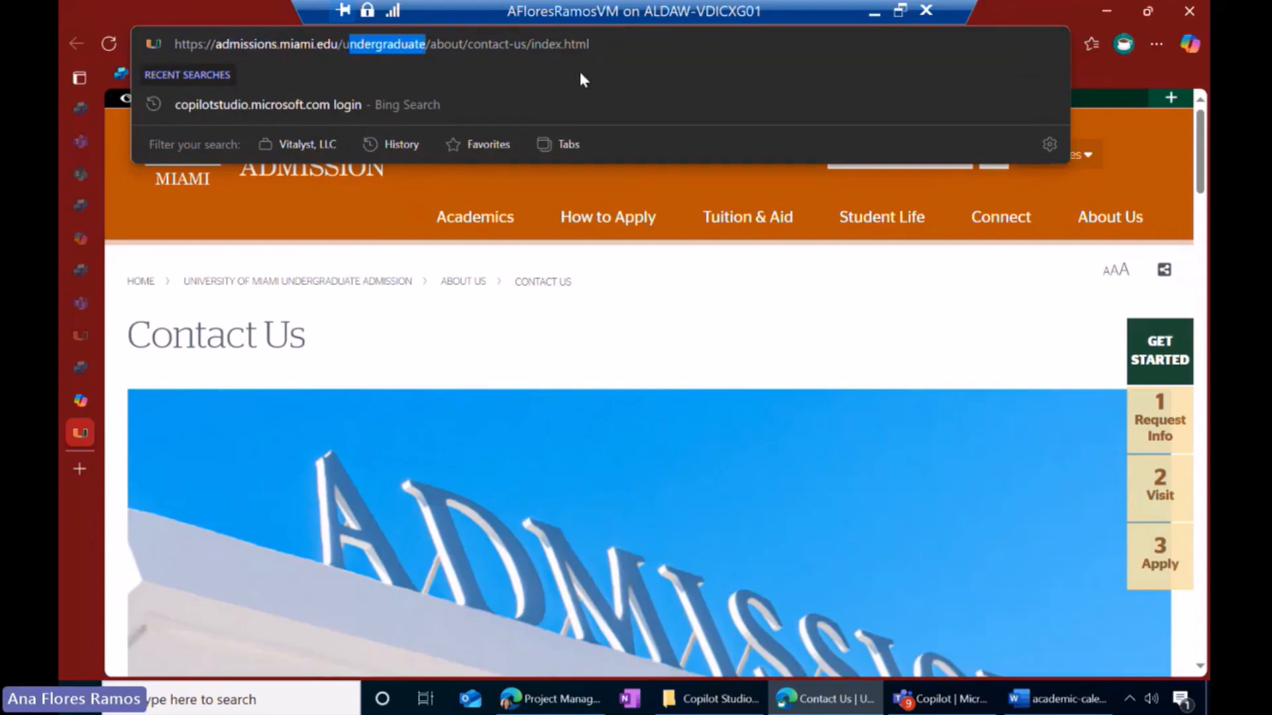
{"action": "scroll", "coordinate": [481, 417], "scroll_direction": "down", "scroll_amount": 6}
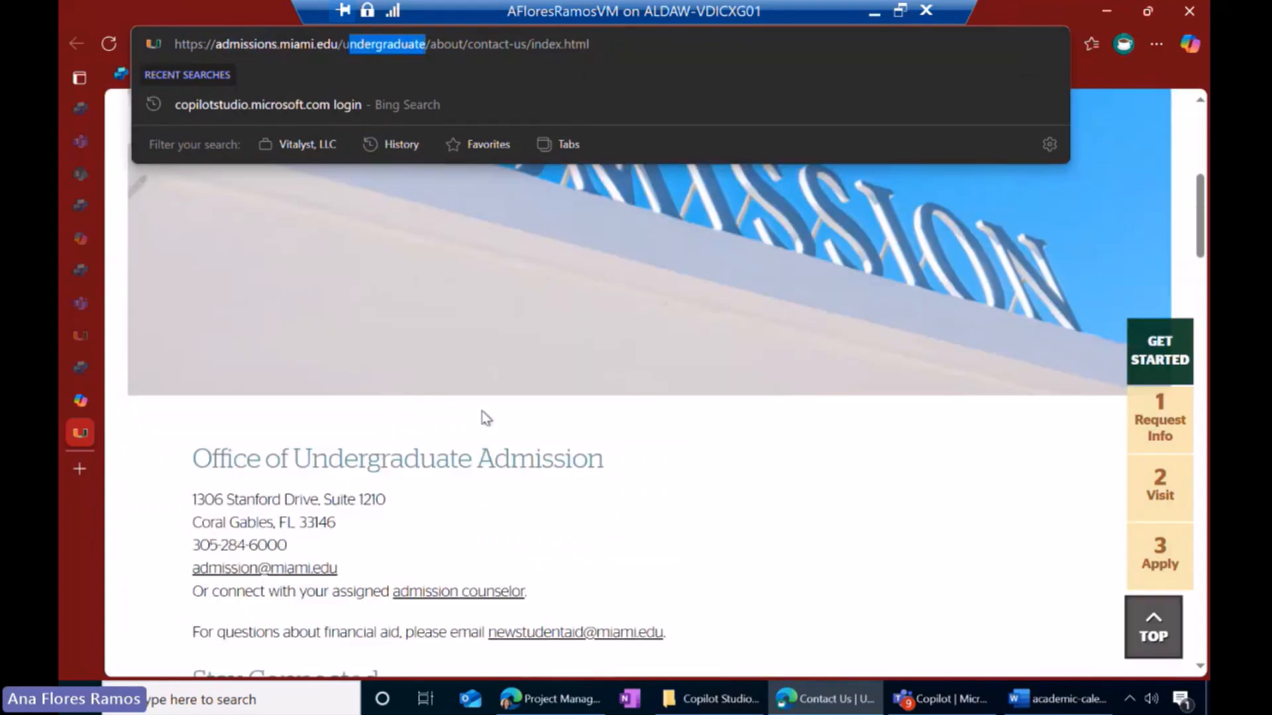
{"action": "left_click_drag", "start_coordinate": [190, 405], "coordinate": [375, 503]}
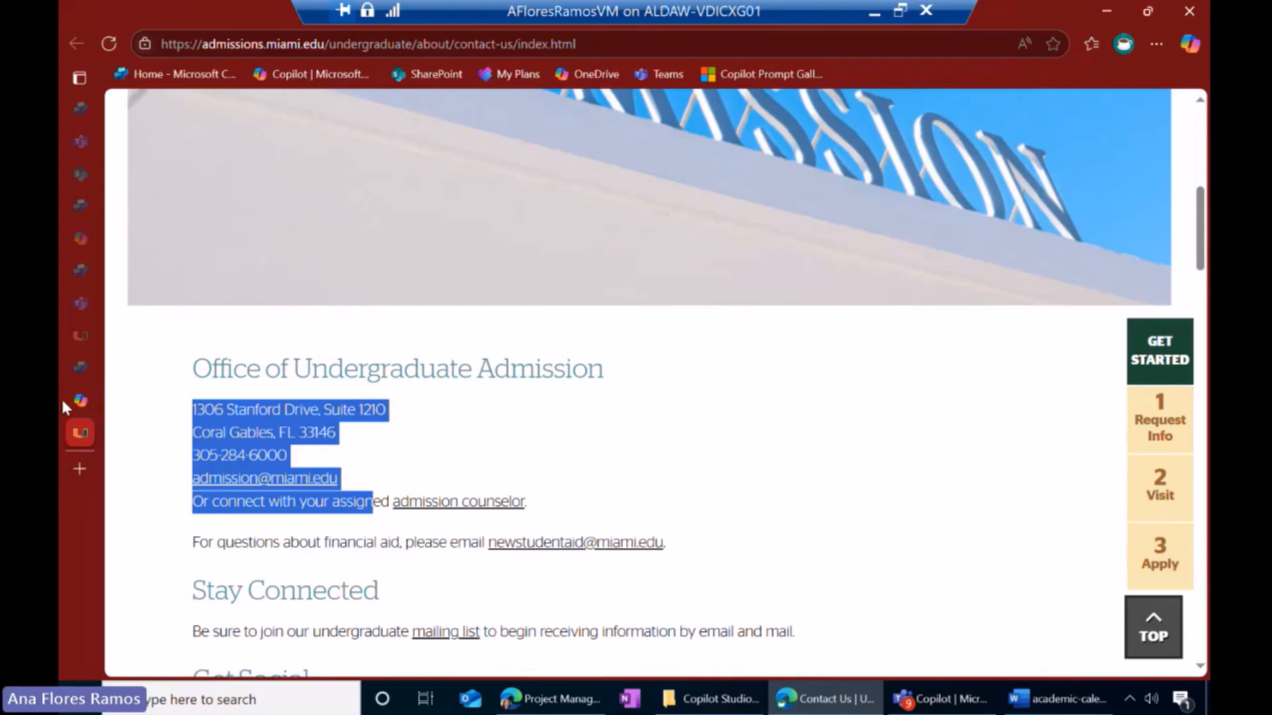
Return to the agent's test chat and check the Office of Undergraduate Admission contact details in its answer
{"action": "left_click", "coordinate": [88, 396]}
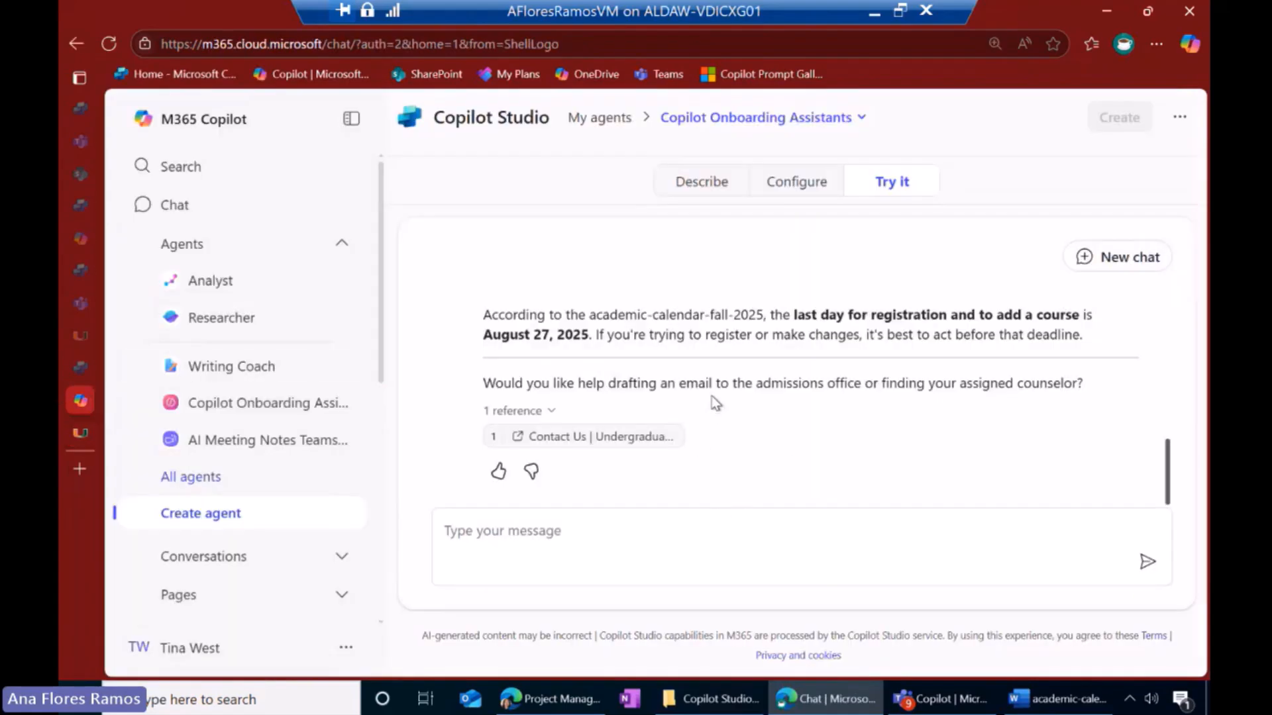
{"action": "scroll", "coordinate": [710, 397], "scroll_direction": "up", "scroll_amount": 10}
{"action": "scroll", "coordinate": [712, 396], "scroll_direction": "down", "scroll_amount": 2}
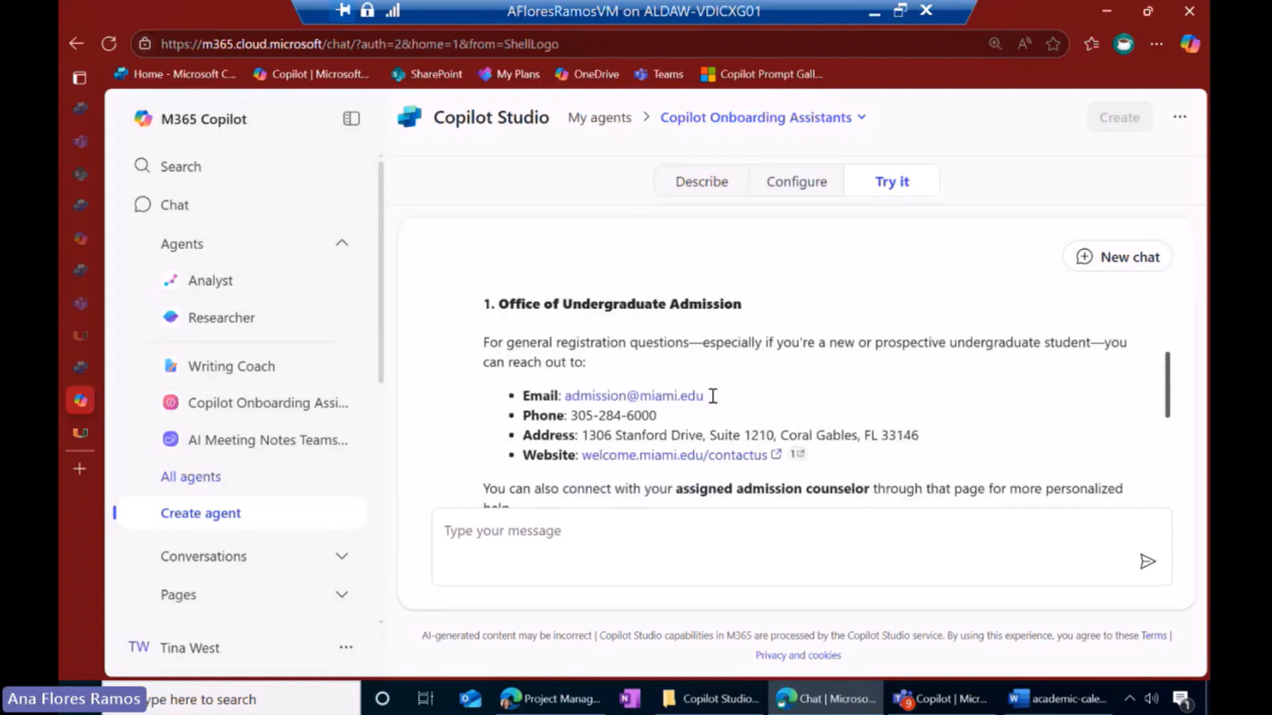
{"action": "left_click_drag", "start_coordinate": [510, 304], "coordinate": [765, 319]}
Review the academic calendar section of the agent's answer against the question asked, checking the registration deadline and its source
{"action": "scroll", "coordinate": [826, 371], "scroll_direction": "down", "scroll_amount": 2}
{"action": "scroll", "coordinate": [825, 370], "scroll_direction": "down", "scroll_amount": 3}
{"action": "scroll", "coordinate": [826, 371], "scroll_direction": "up", "scroll_amount": 2}
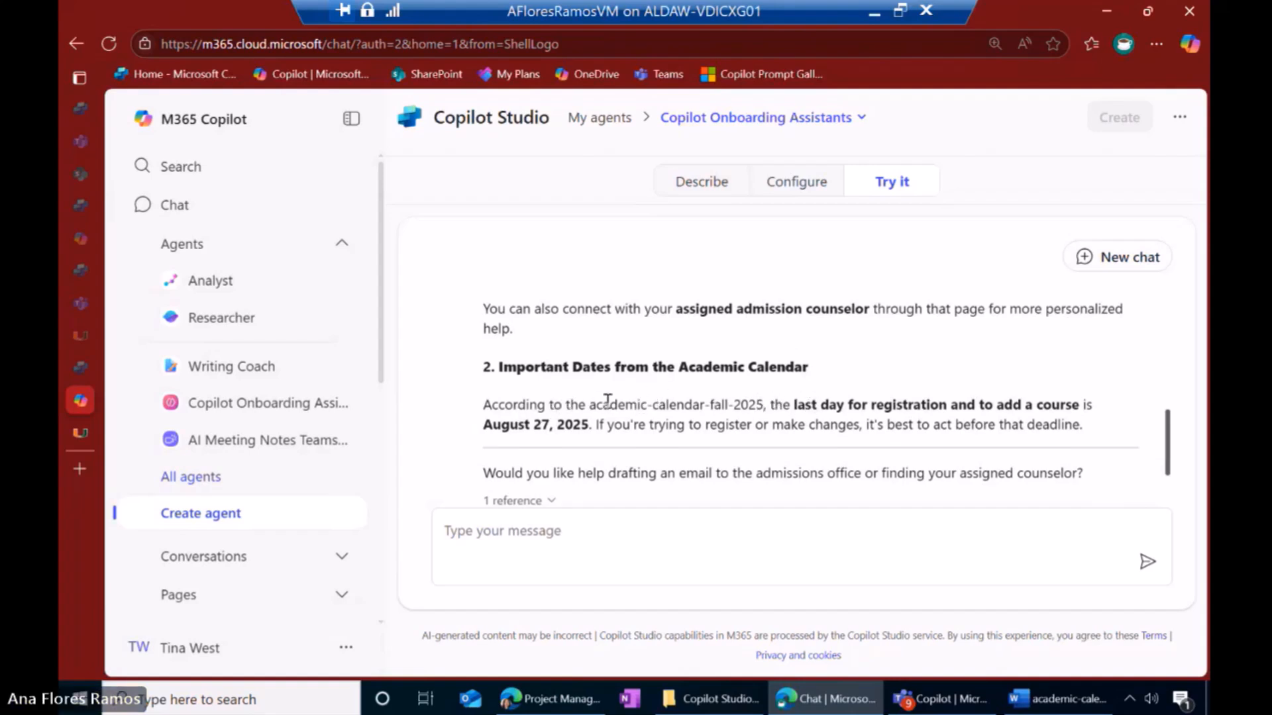
{"action": "left_click_drag", "start_coordinate": [609, 404], "coordinate": [1093, 441]}
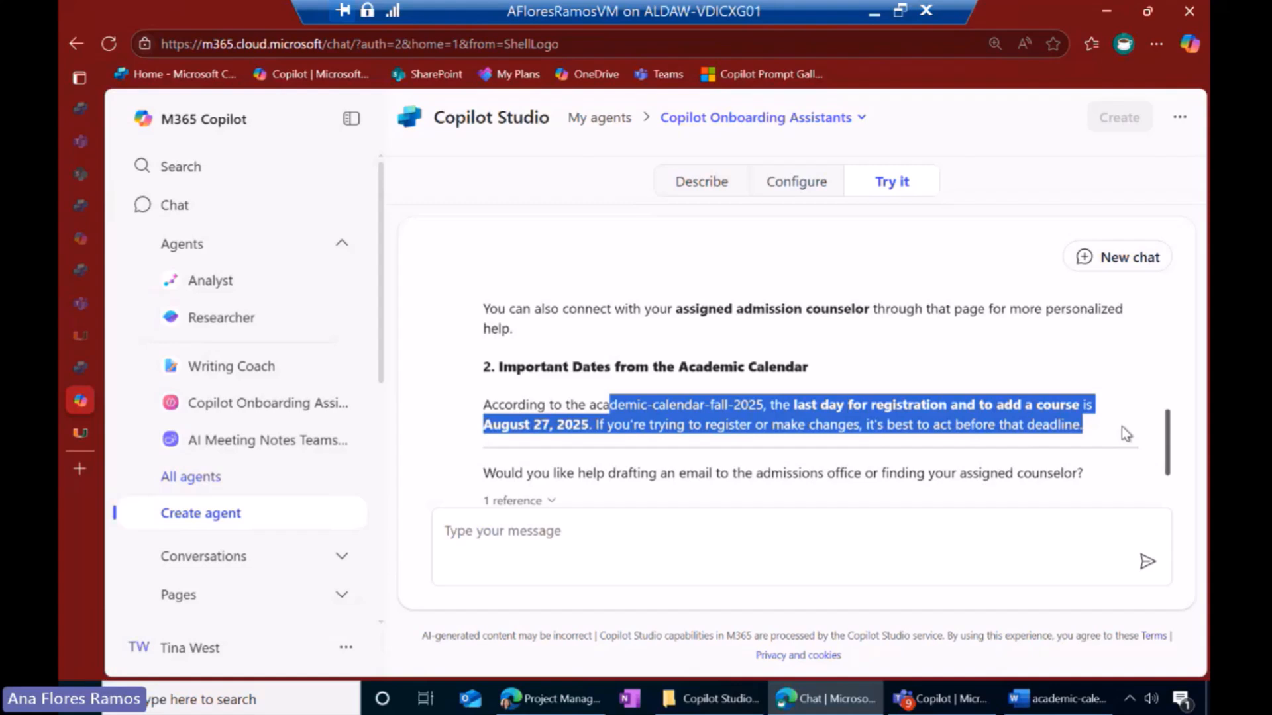
{"action": "left_click", "coordinate": [785, 401]}
{"action": "scroll", "coordinate": [772, 354], "scroll_direction": "up", "scroll_amount": 5}
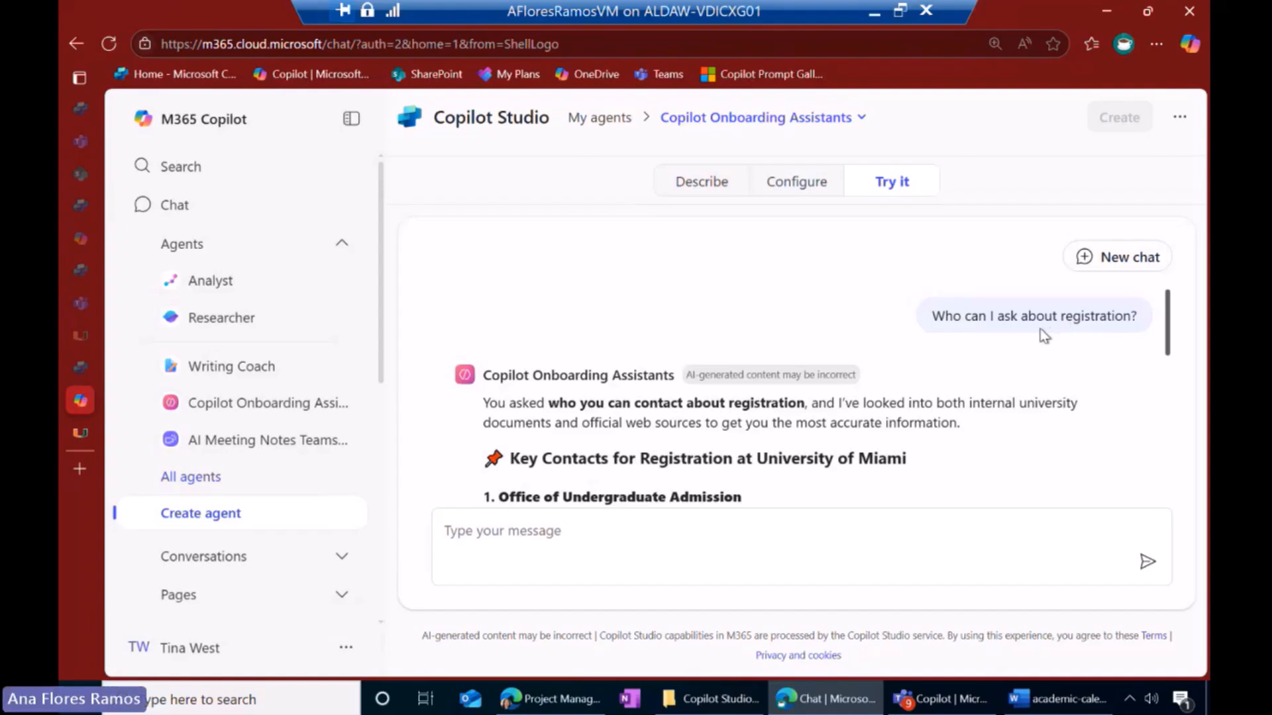
{"action": "scroll", "coordinate": [979, 372], "scroll_direction": "down", "scroll_amount": 3}
{"action": "scroll", "coordinate": [976, 368], "scroll_direction": "down", "scroll_amount": 4}
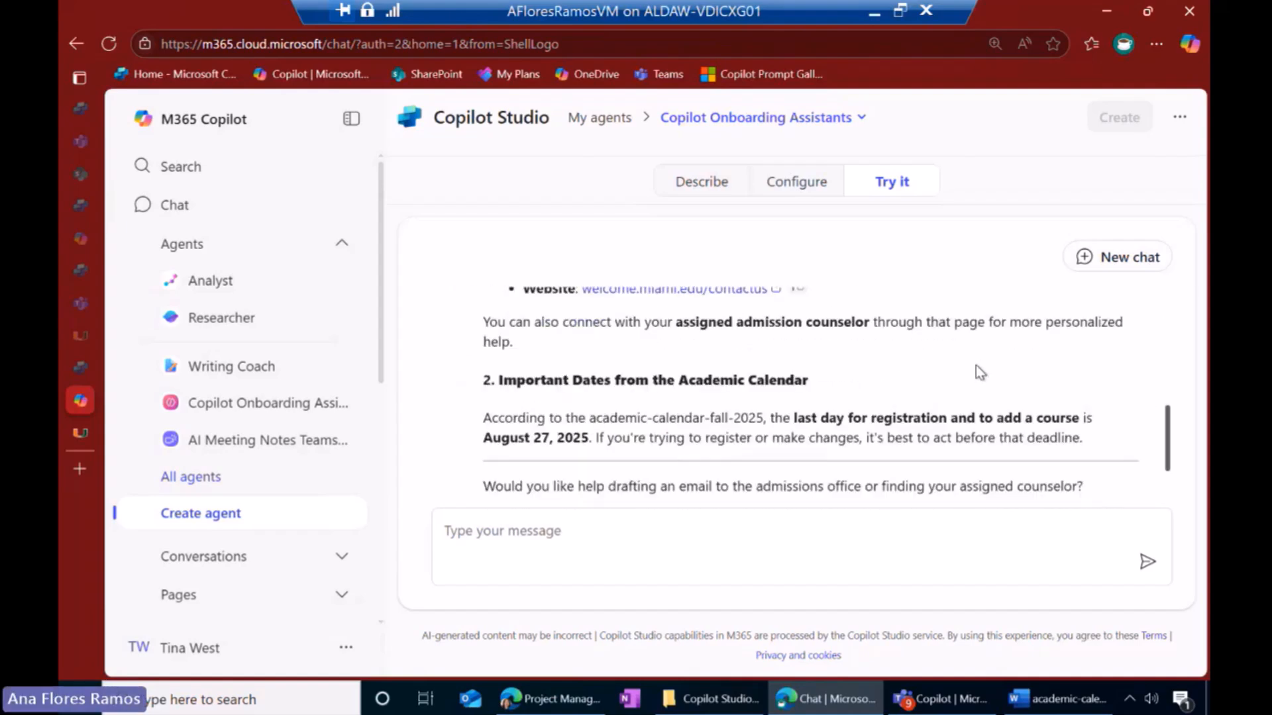
{"action": "left_click_drag", "start_coordinate": [802, 330], "coordinate": [1036, 329]}
{"action": "left_click", "coordinate": [593, 349]}
{"action": "left_click_drag", "start_coordinate": [594, 348], "coordinate": [474, 351]}
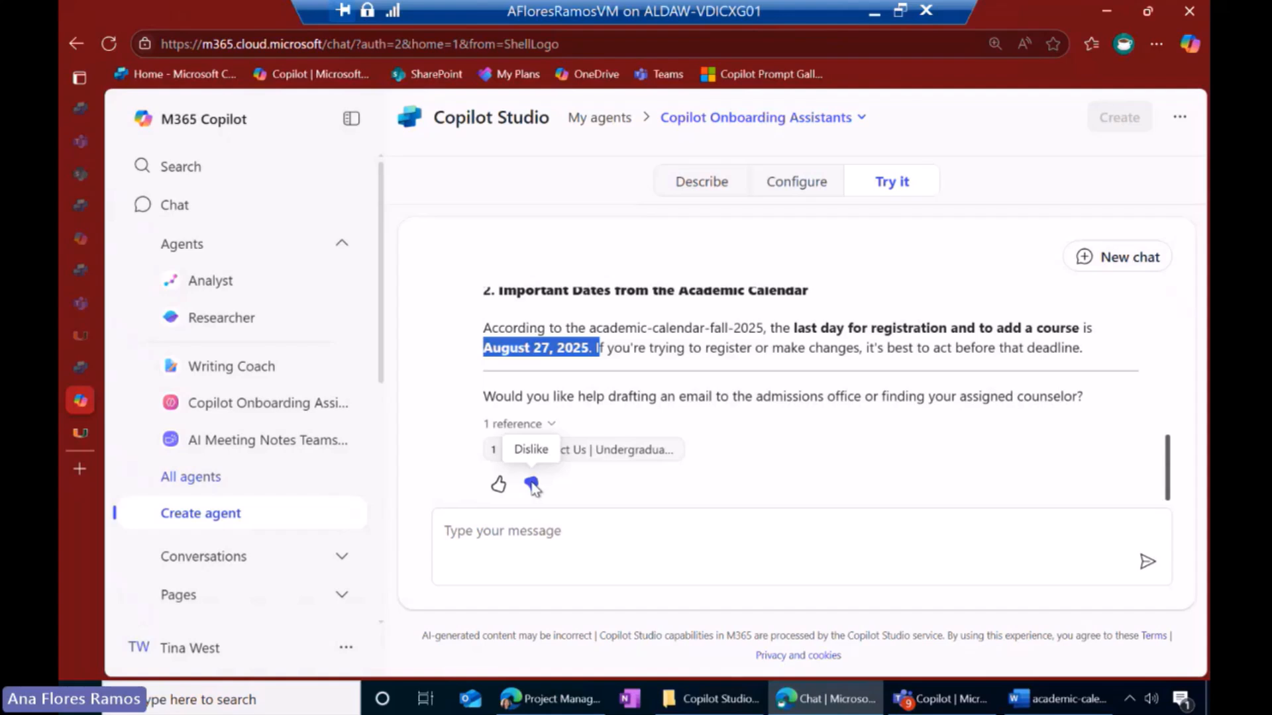
Return to the agent's configuration and turn on prioritizing the added knowledge sources for knowledge-based queries
{"action": "left_click", "coordinate": [795, 182]}
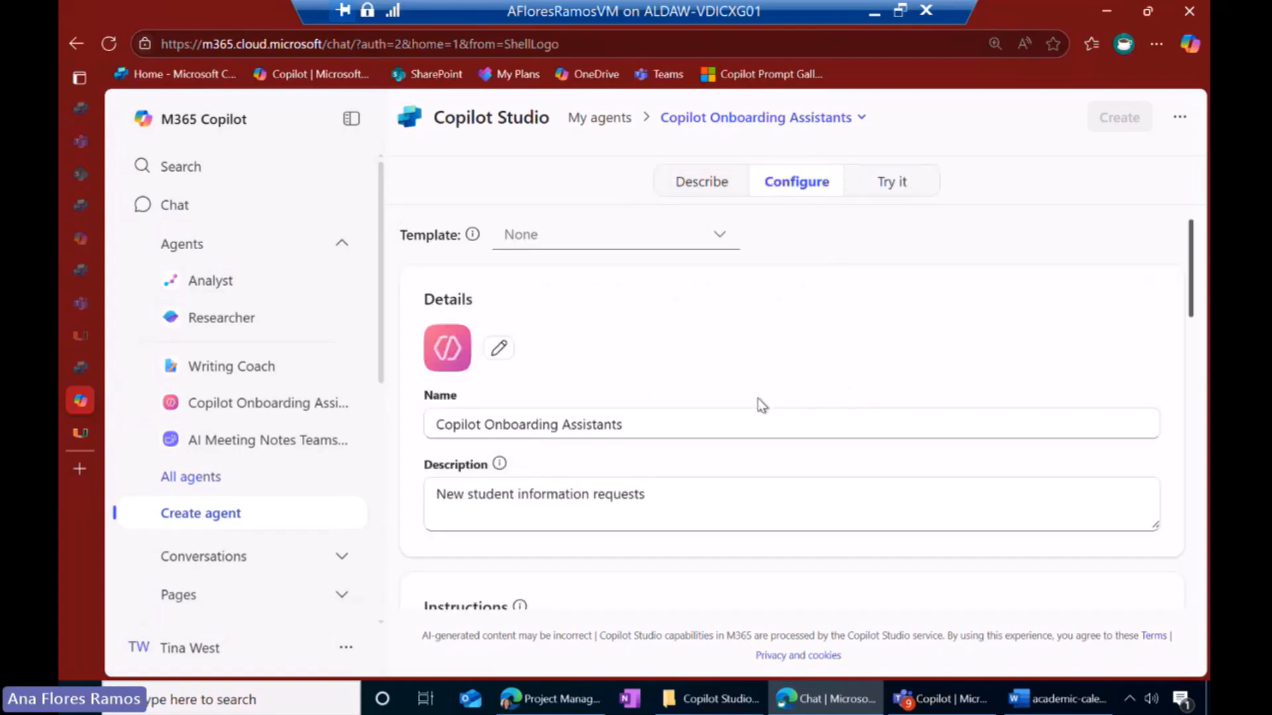
{"action": "scroll", "coordinate": [764, 392], "scroll_direction": "down", "scroll_amount": 6}
{"action": "scroll", "coordinate": [772, 448], "scroll_direction": "down", "scroll_amount": 8}
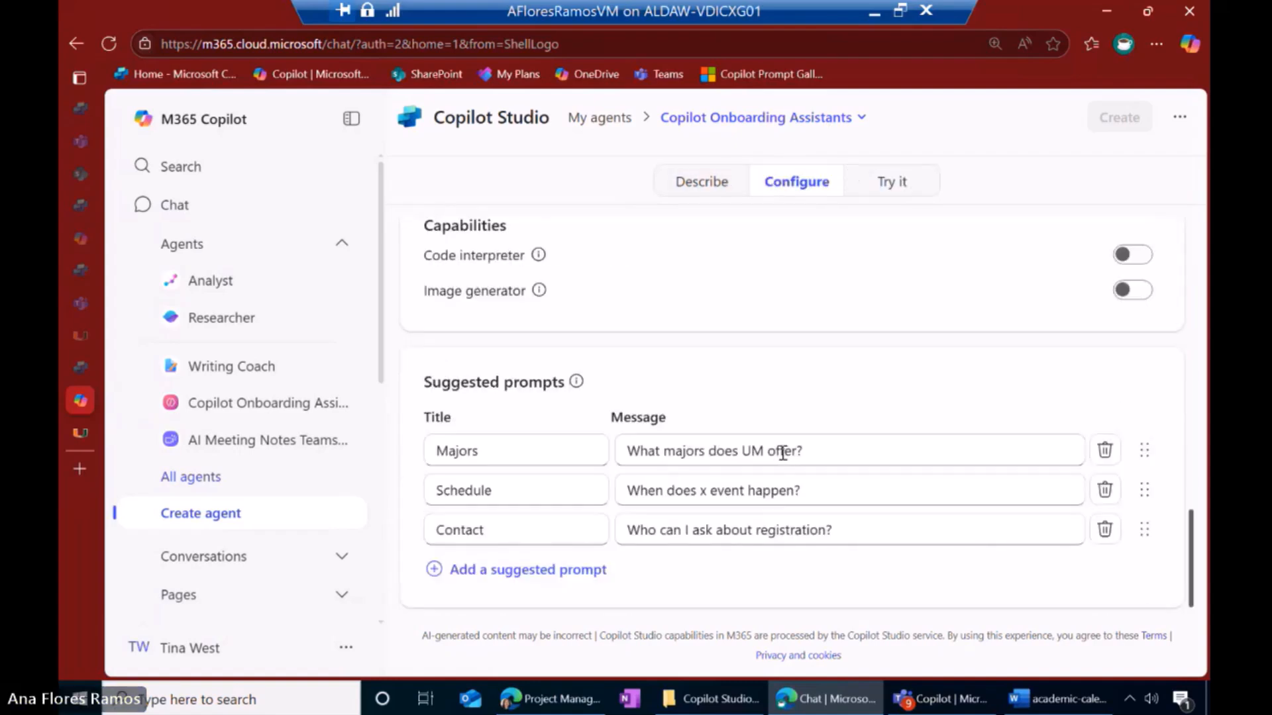
{"action": "scroll", "coordinate": [729, 489], "scroll_direction": "up", "scroll_amount": 3}
{"action": "scroll", "coordinate": [729, 490], "scroll_direction": "down", "scroll_amount": 3}
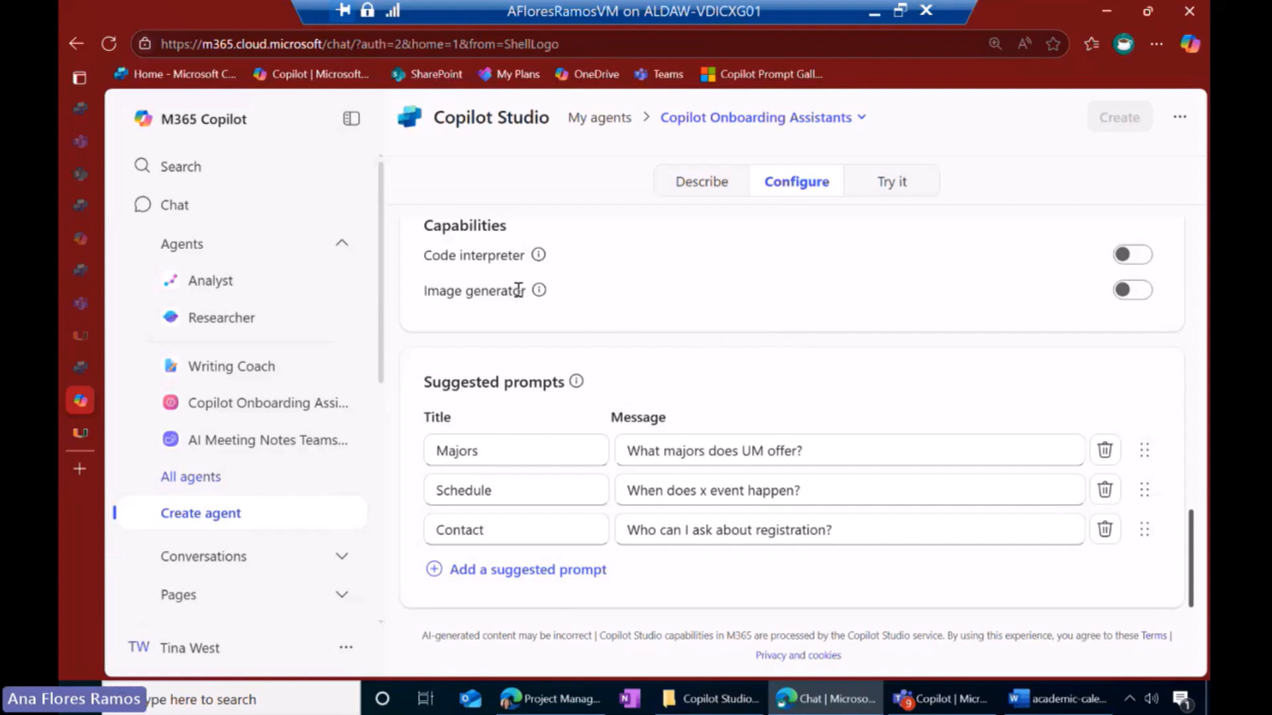
{"action": "scroll", "coordinate": [516, 284], "scroll_direction": "up", "scroll_amount": 1}
{"action": "scroll", "coordinate": [491, 348], "scroll_direction": "up", "scroll_amount": 3}
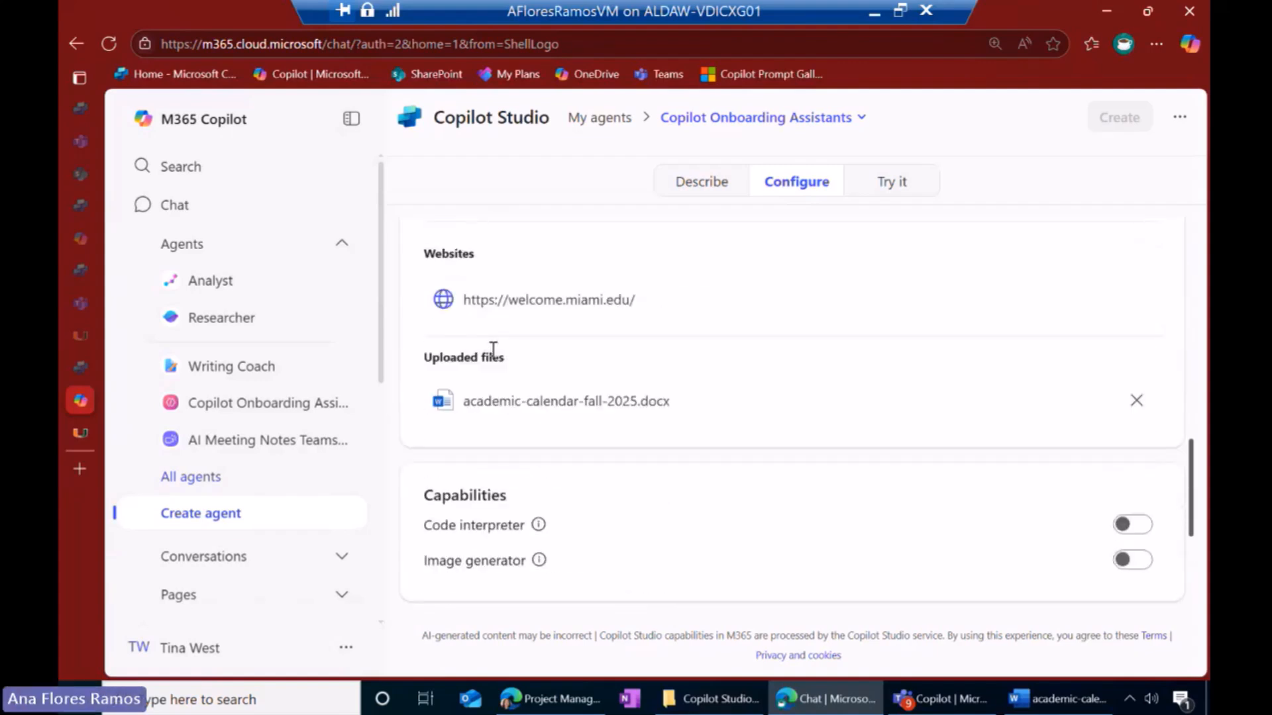
{"action": "scroll", "coordinate": [584, 379], "scroll_direction": "up", "scroll_amount": 2}
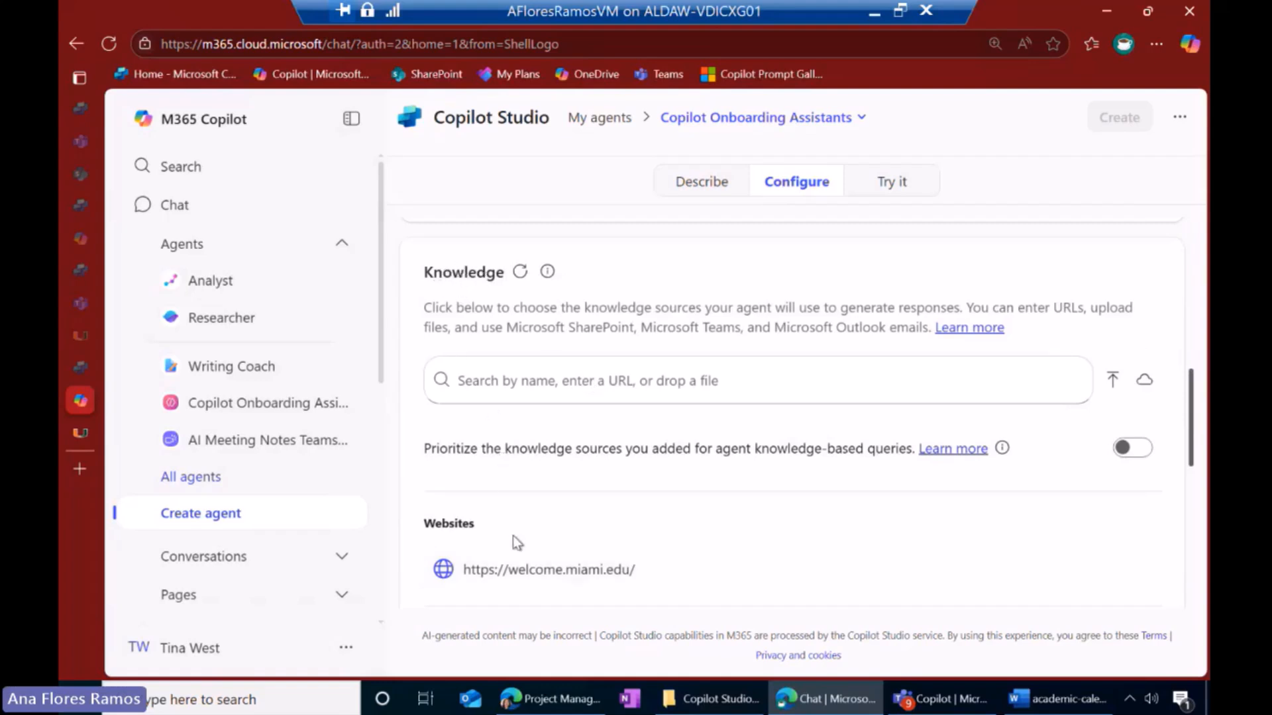
{"action": "left_click_drag", "start_coordinate": [424, 448], "coordinate": [644, 471]}
{"action": "left_click_drag", "start_coordinate": [757, 478], "coordinate": [914, 468]}
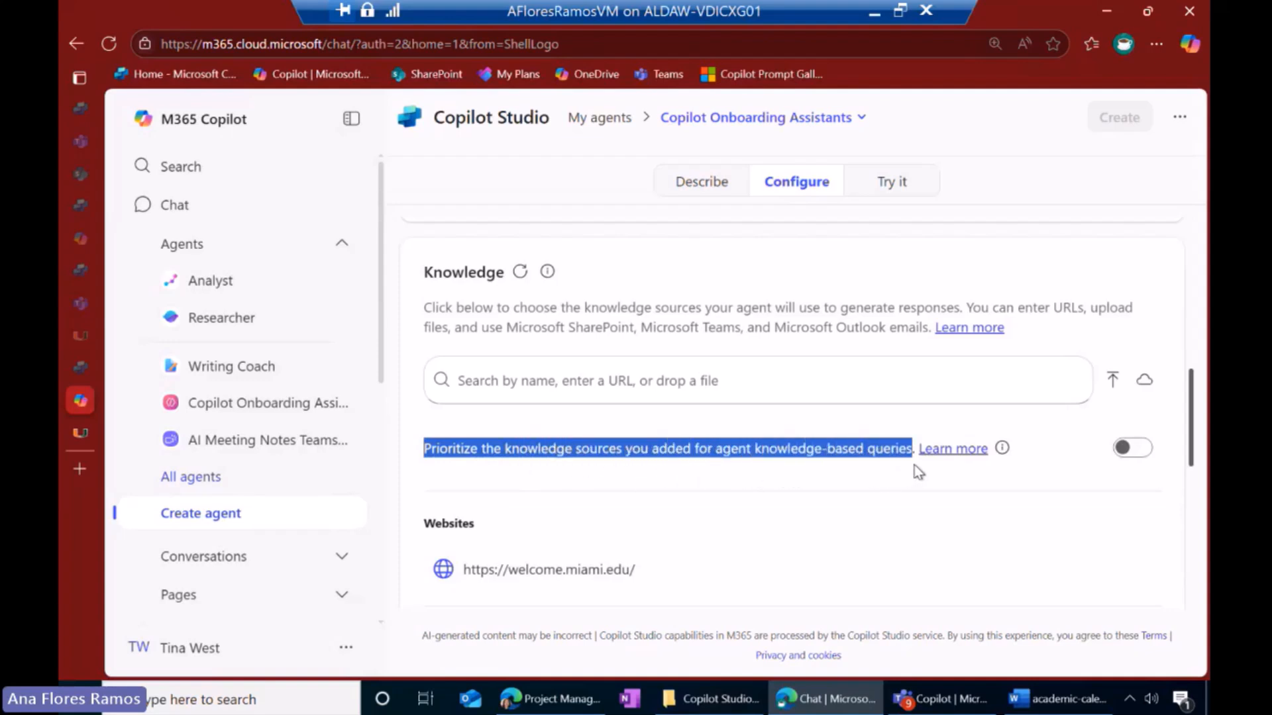
{"action": "left_click", "coordinate": [1140, 456]}
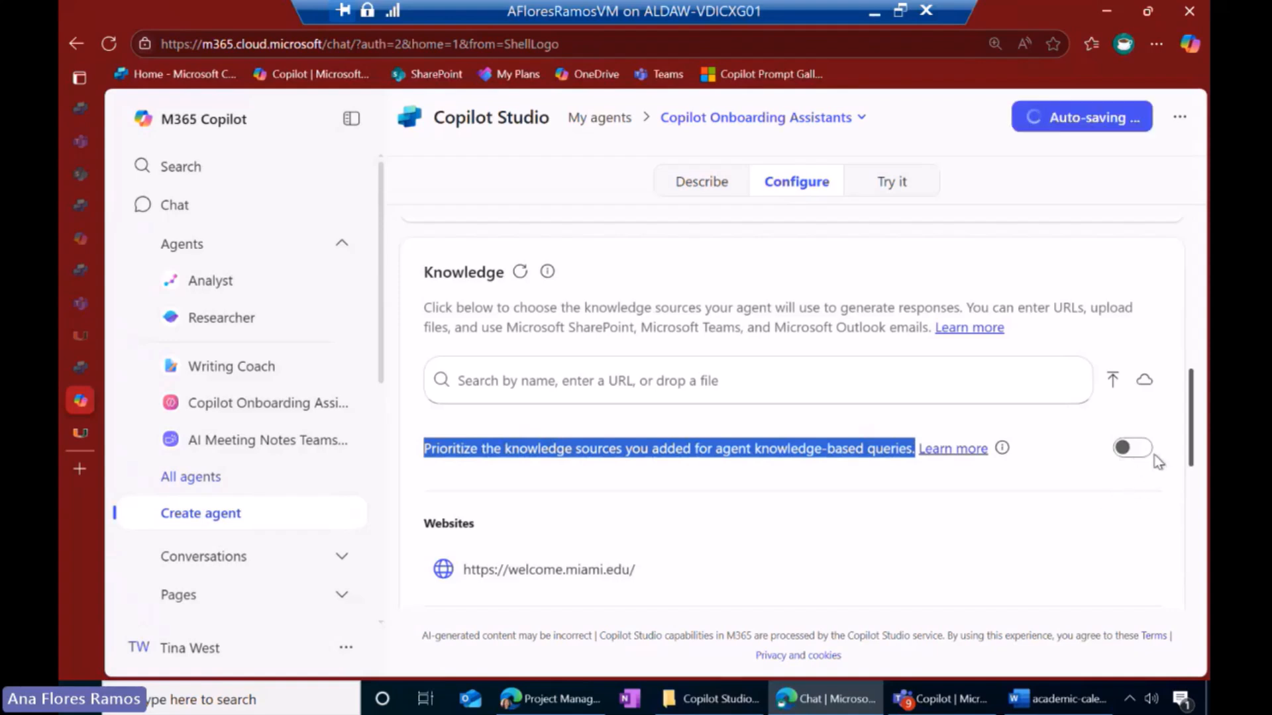
{"action": "scroll", "coordinate": [762, 464], "scroll_direction": "down", "scroll_amount": 3}
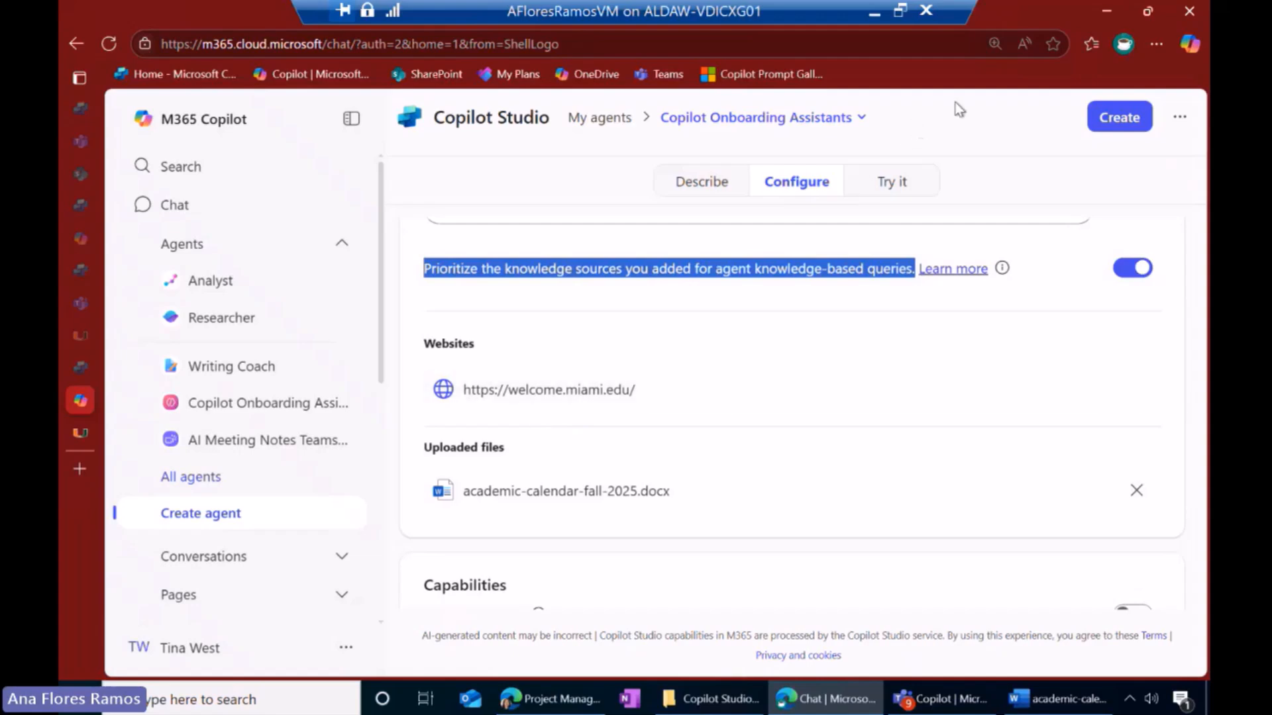
Create the Copilot Onboarding Assistants agent and check who its sharing link works for
{"action": "left_click", "coordinate": [1100, 119]}
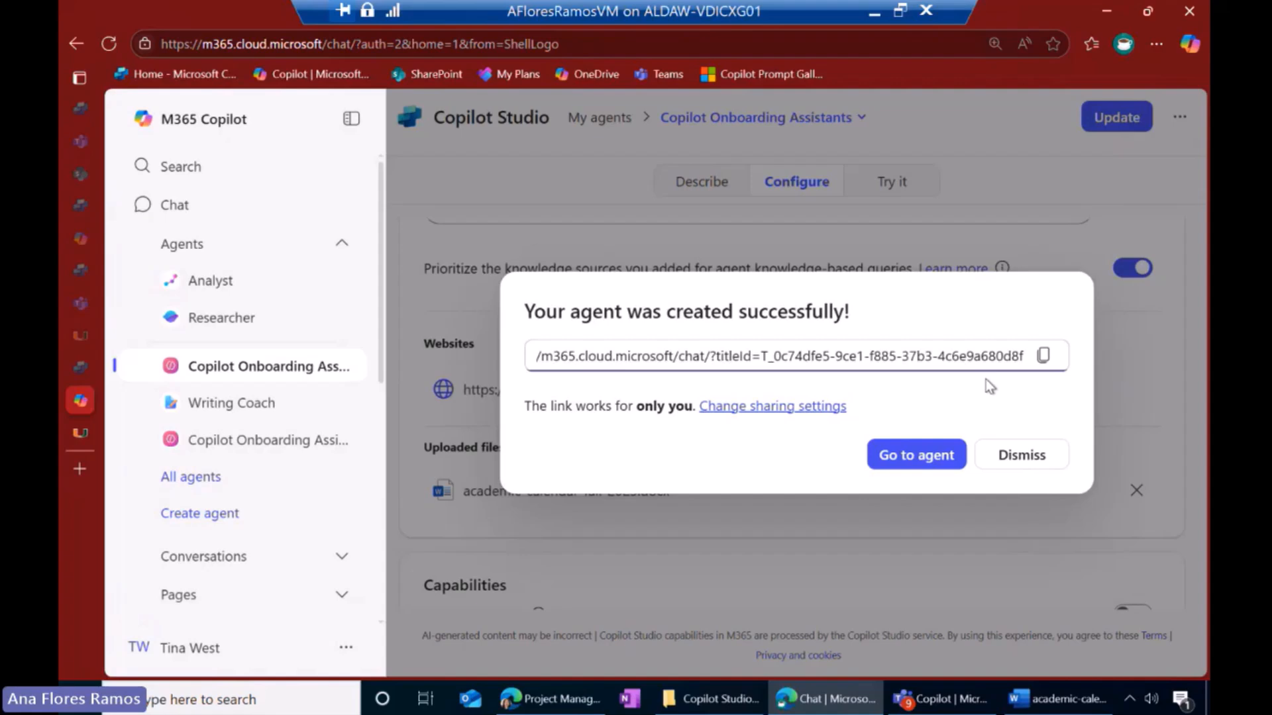
{"action": "left_click", "coordinate": [548, 410]}
{"action": "left_click_drag", "start_coordinate": [525, 411], "coordinate": [687, 417]}
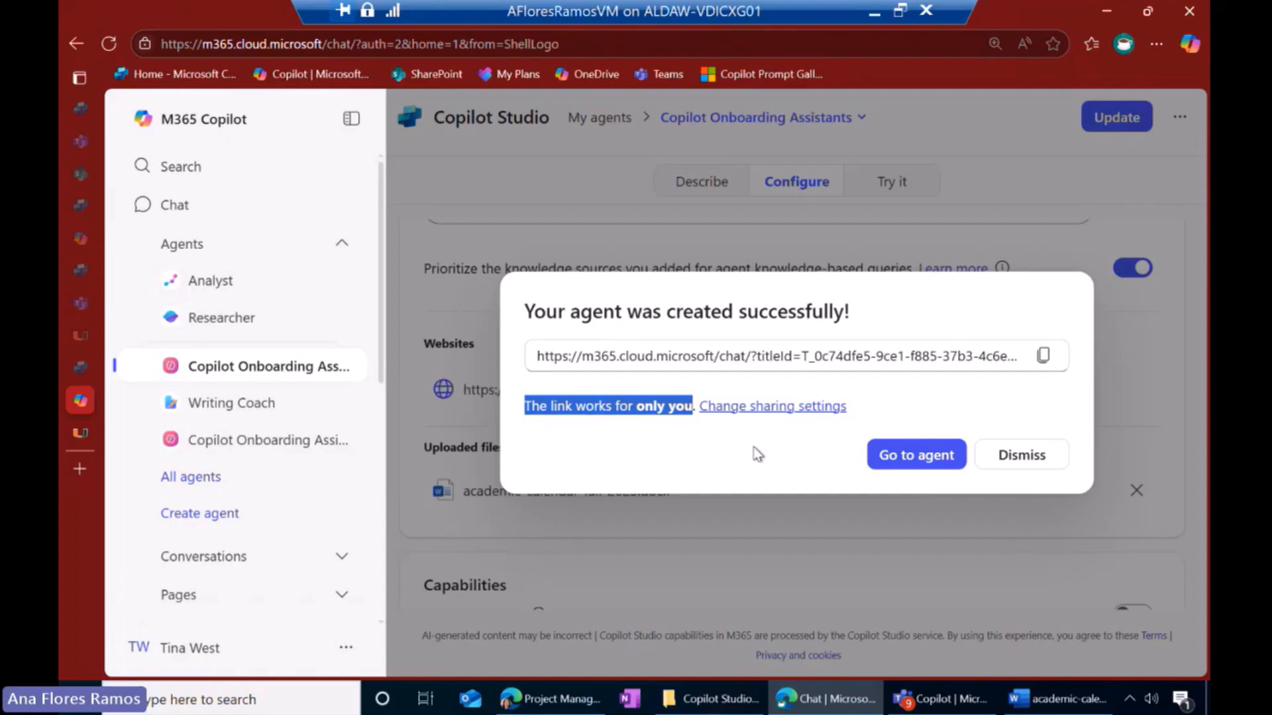
Copy the newly created agent's link and open its sharing settings
{"action": "left_click", "coordinate": [1042, 356]}
{"action": "left_click", "coordinate": [779, 414]}
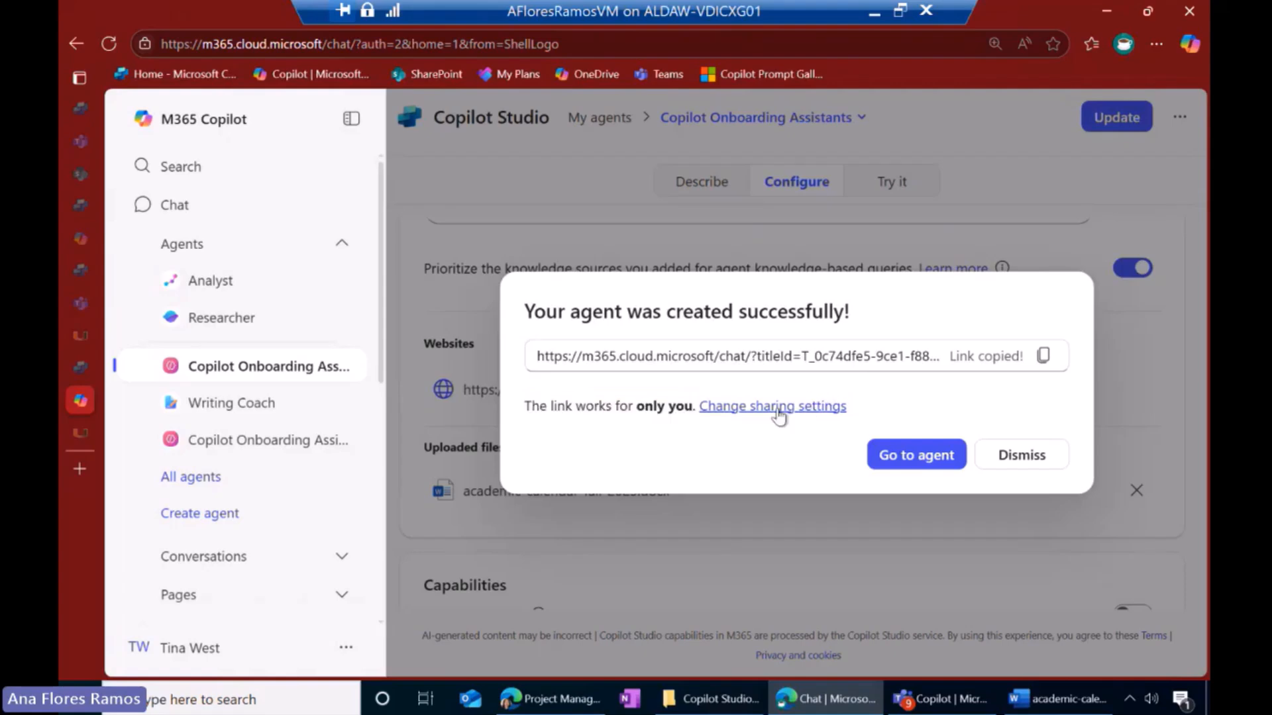
{"action": "left_click", "coordinate": [780, 414]}
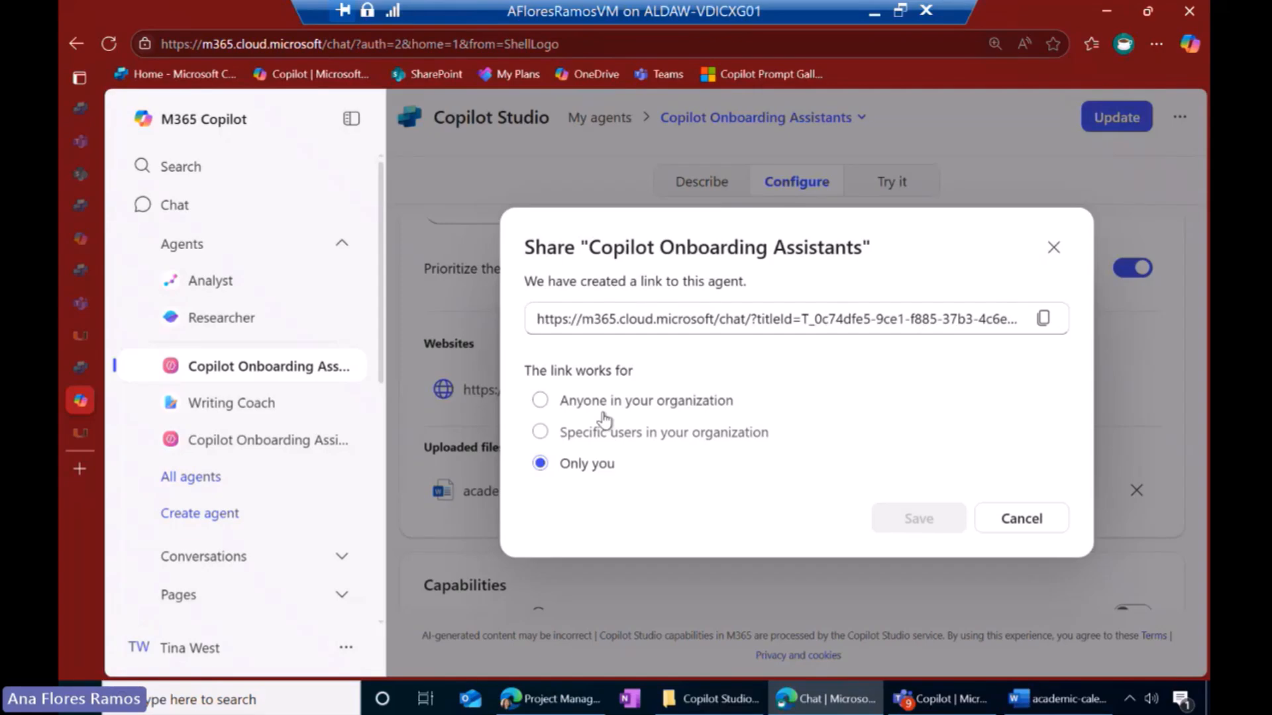
Limit the agent's link to specific users in the organization and add a colleague found by first name
{"action": "left_click", "coordinate": [574, 434]}
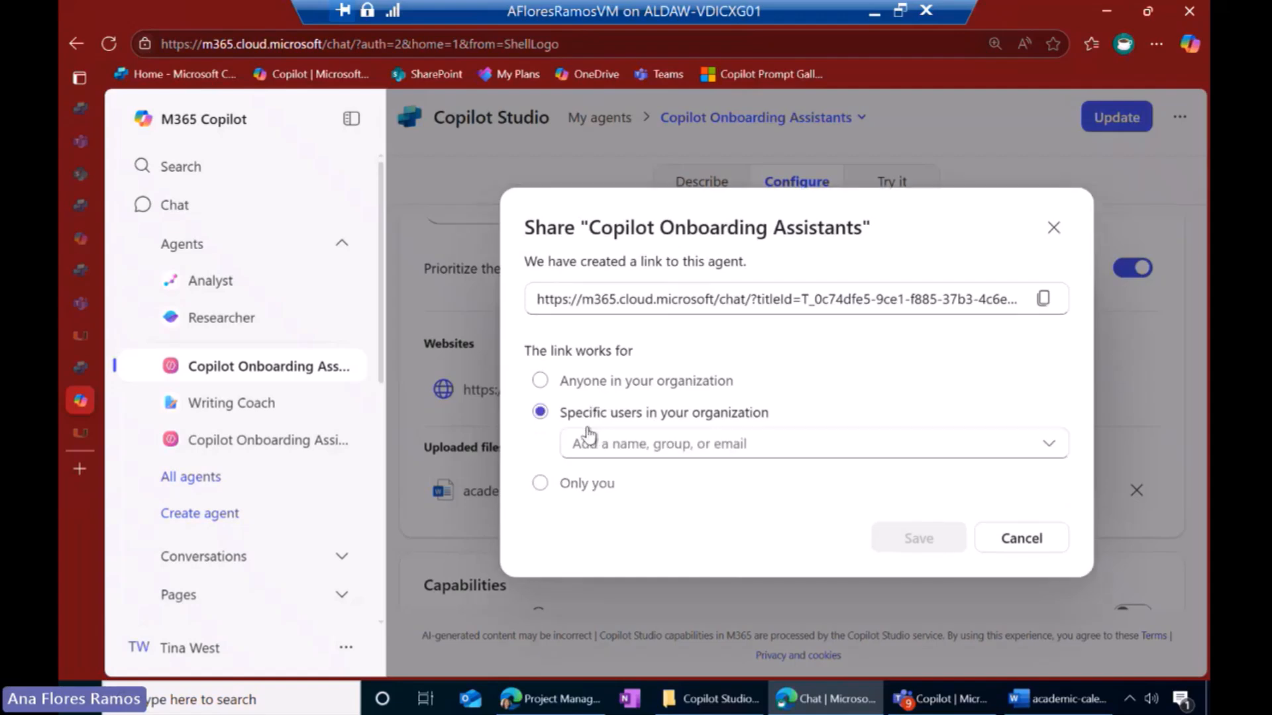
{"action": "left_click", "coordinate": [719, 443]}
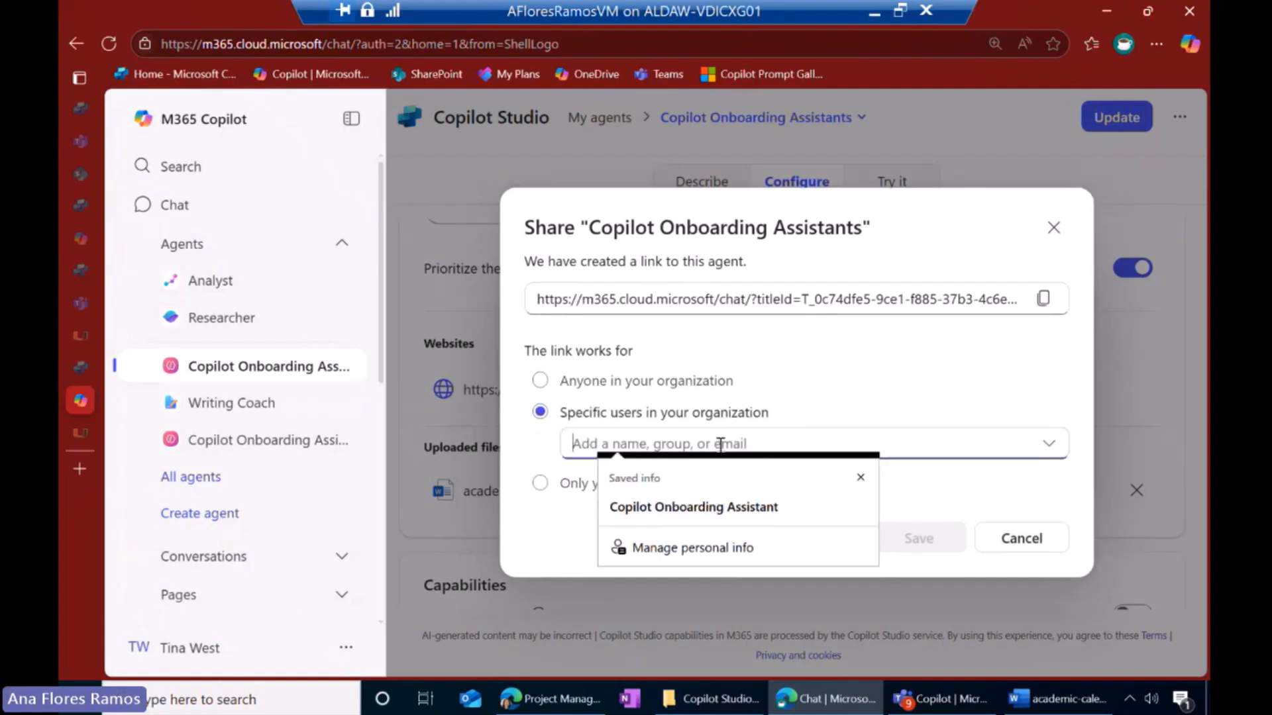
{"action": "type", "text": "alxe"}
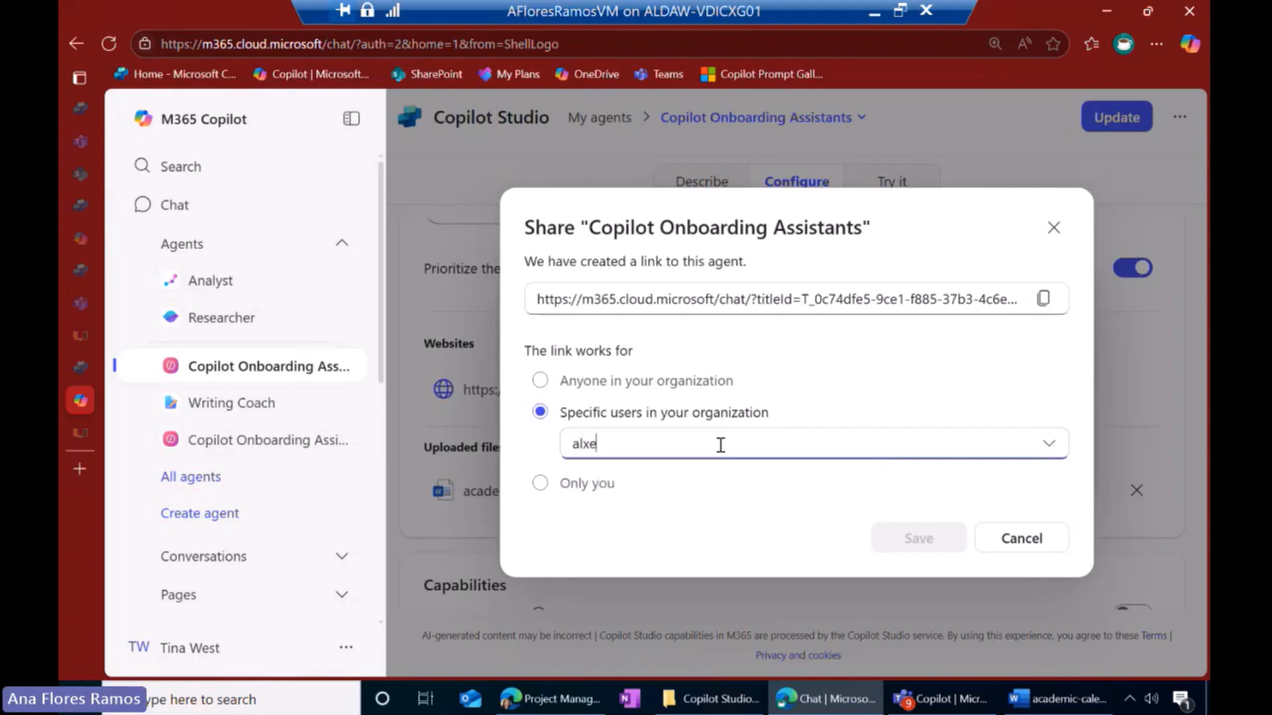
{"action": "key", "text": "BackSpace"}
{"action": "key", "text": "BackSpace"}
{"action": "type", "text": "ex"}
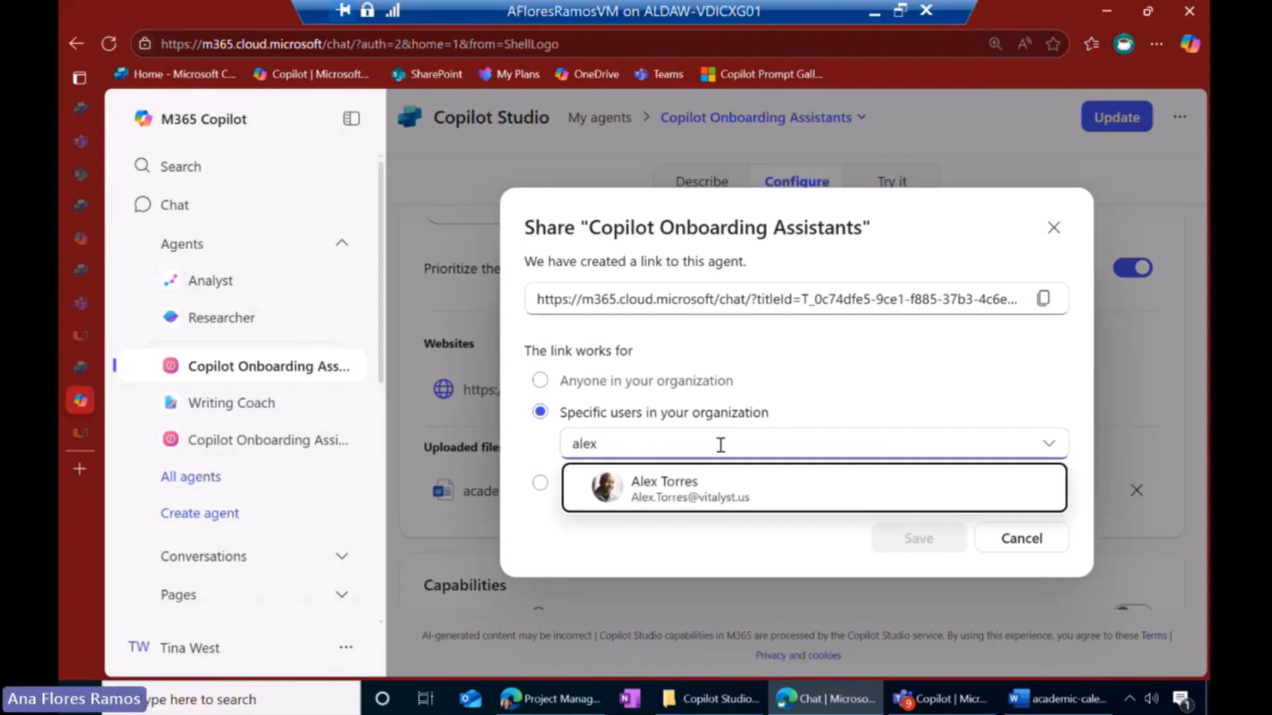
{"action": "left_click", "coordinate": [704, 494]}
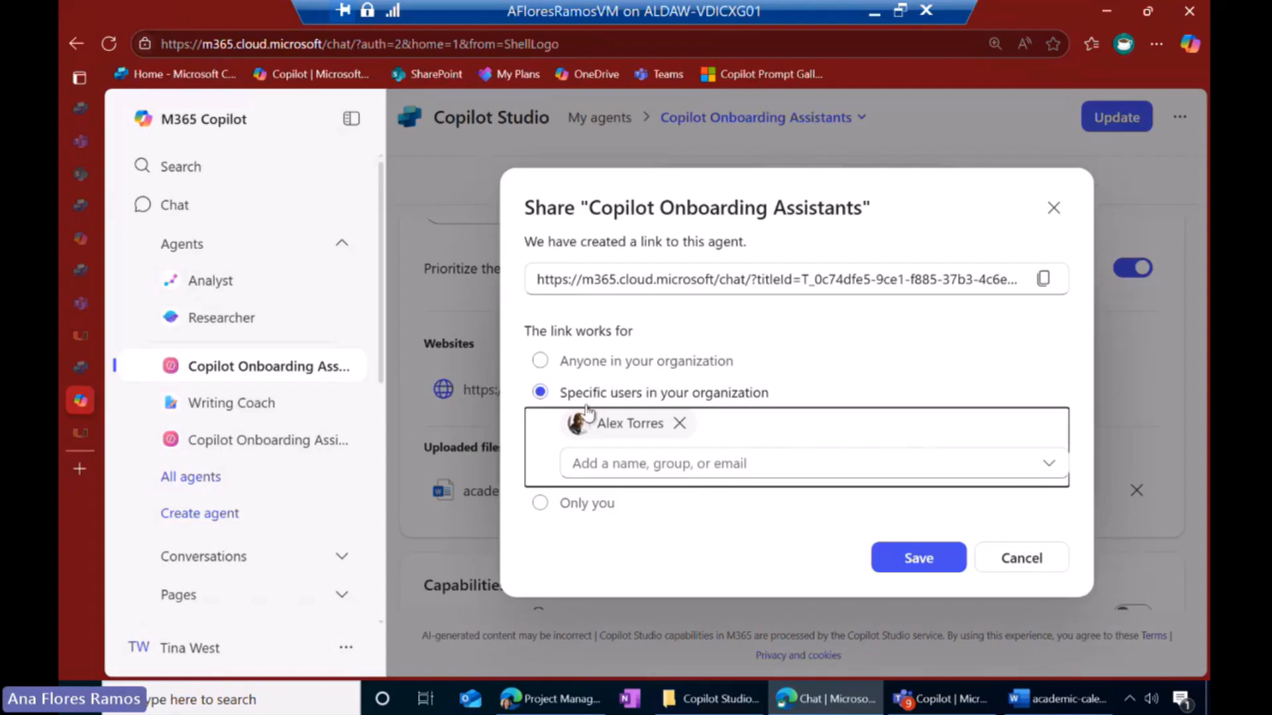
Share Copilot Onboarding Assistants with anyone in your organization, copying its link and saving the sharing settings
{"action": "left_click", "coordinate": [543, 361]}
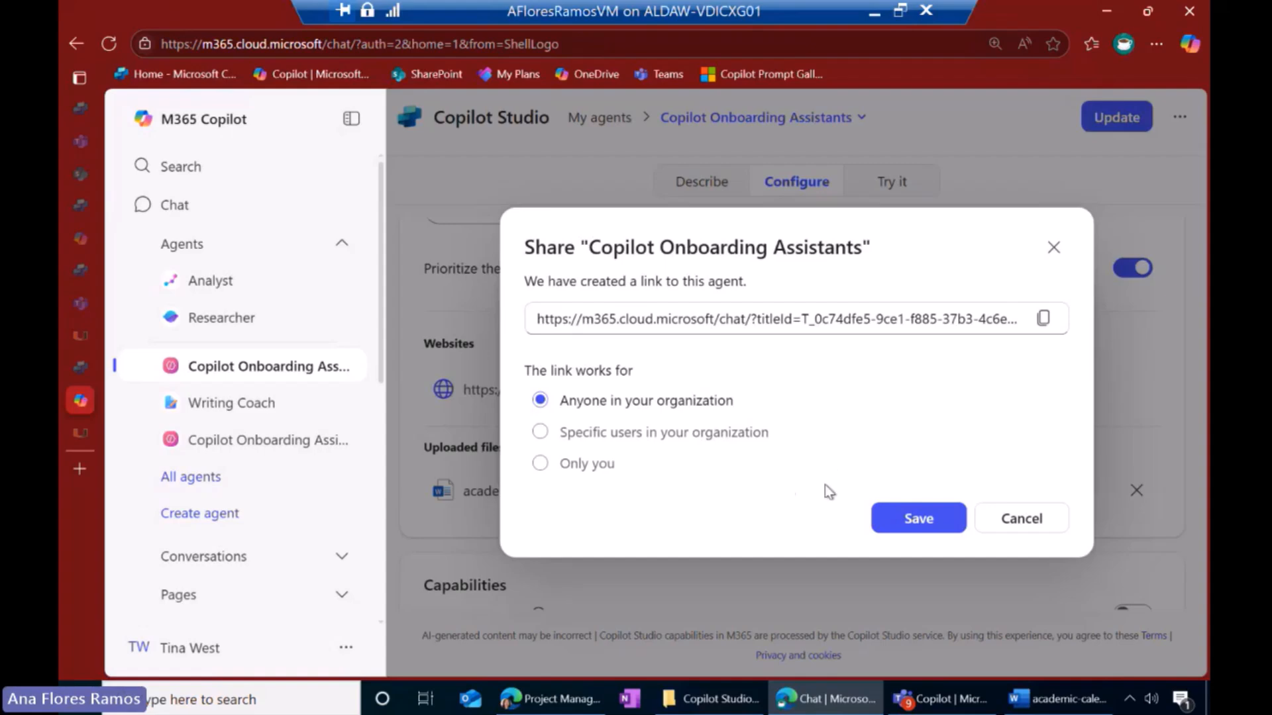
{"action": "left_click", "coordinate": [900, 533]}
{"action": "left_click", "coordinate": [1043, 320]}
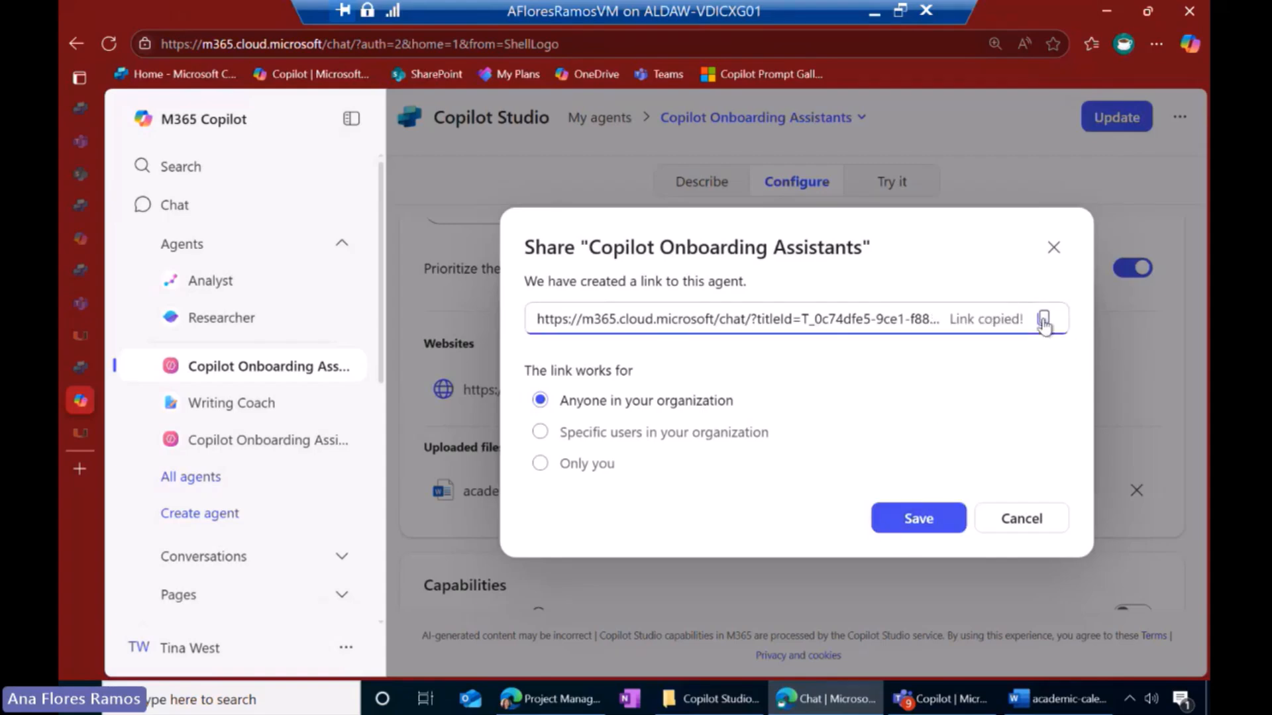
{"action": "left_click", "coordinate": [914, 523]}
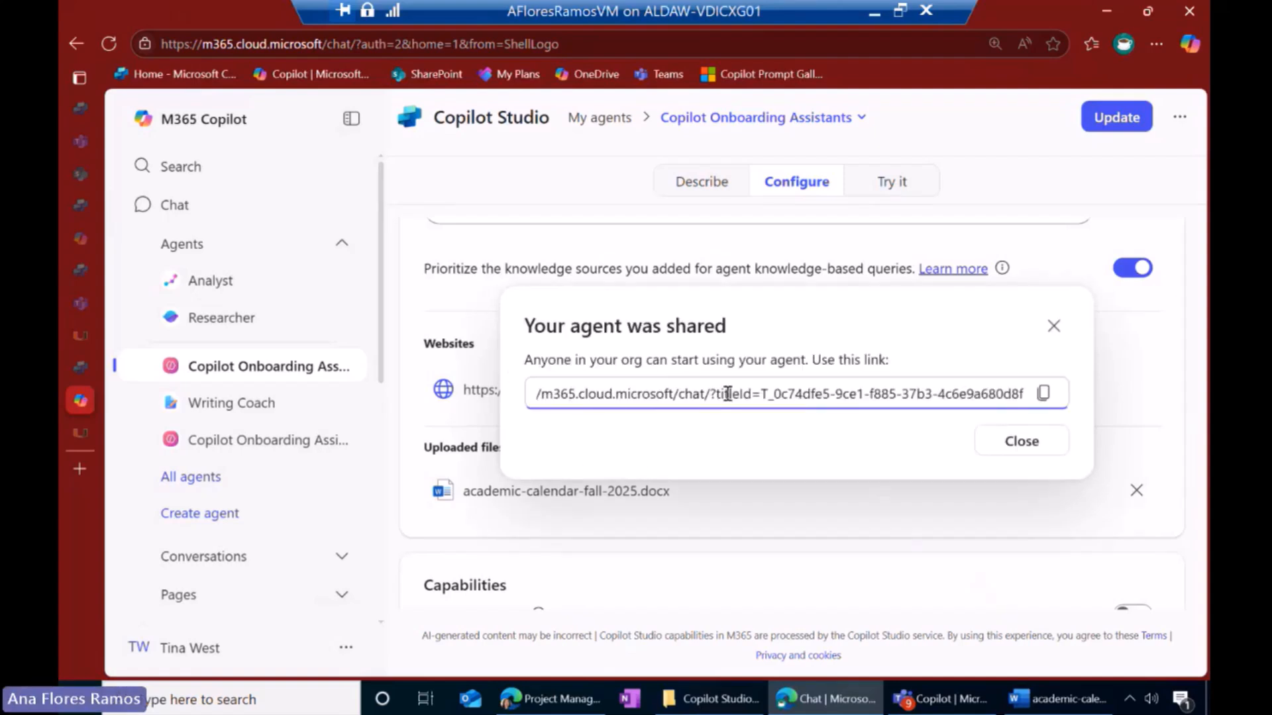
{"action": "left_click_drag", "start_coordinate": [525, 359], "coordinate": [908, 369]}
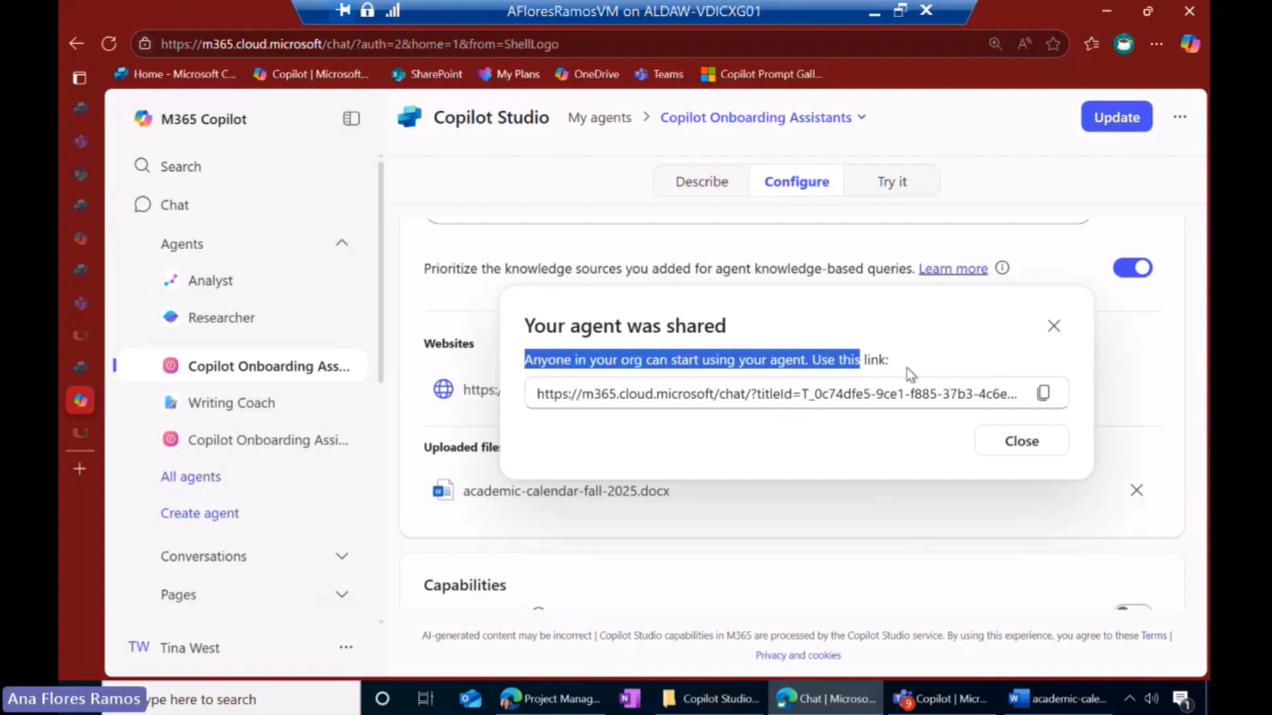
{"action": "left_click", "coordinate": [1024, 440]}
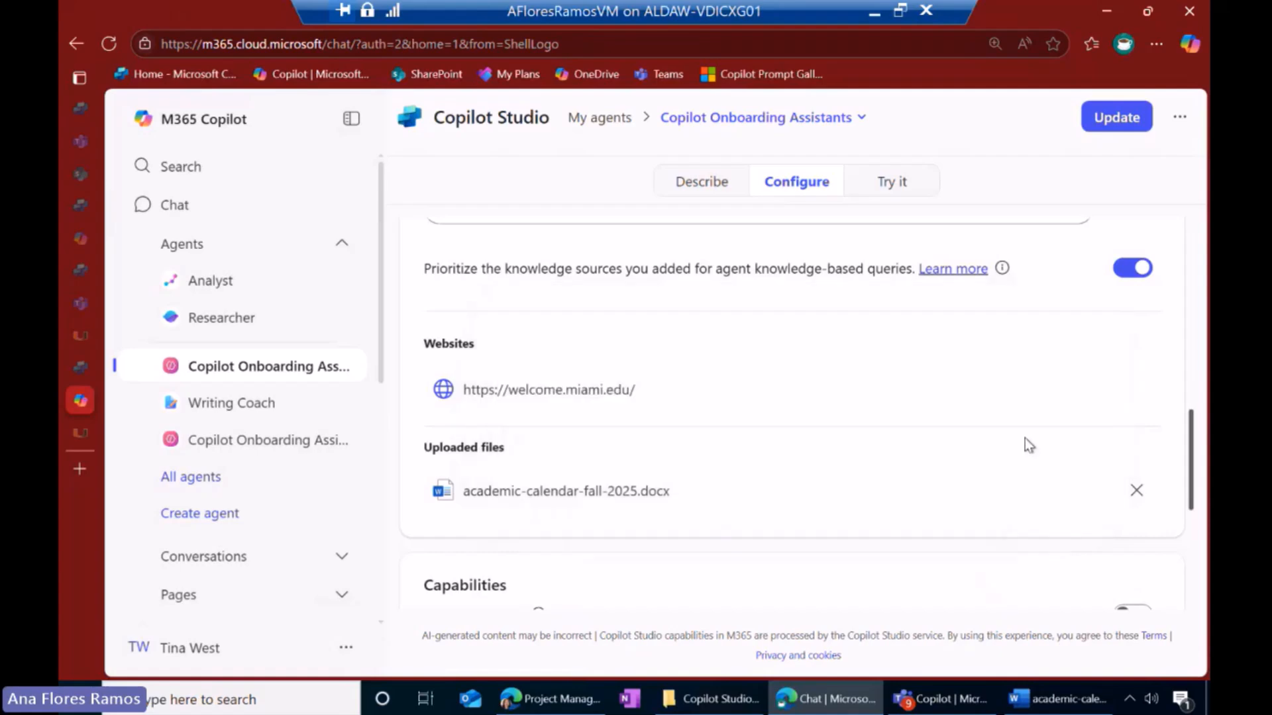
{"action": "scroll", "coordinate": [919, 388], "scroll_direction": "up", "scroll_amount": 10}
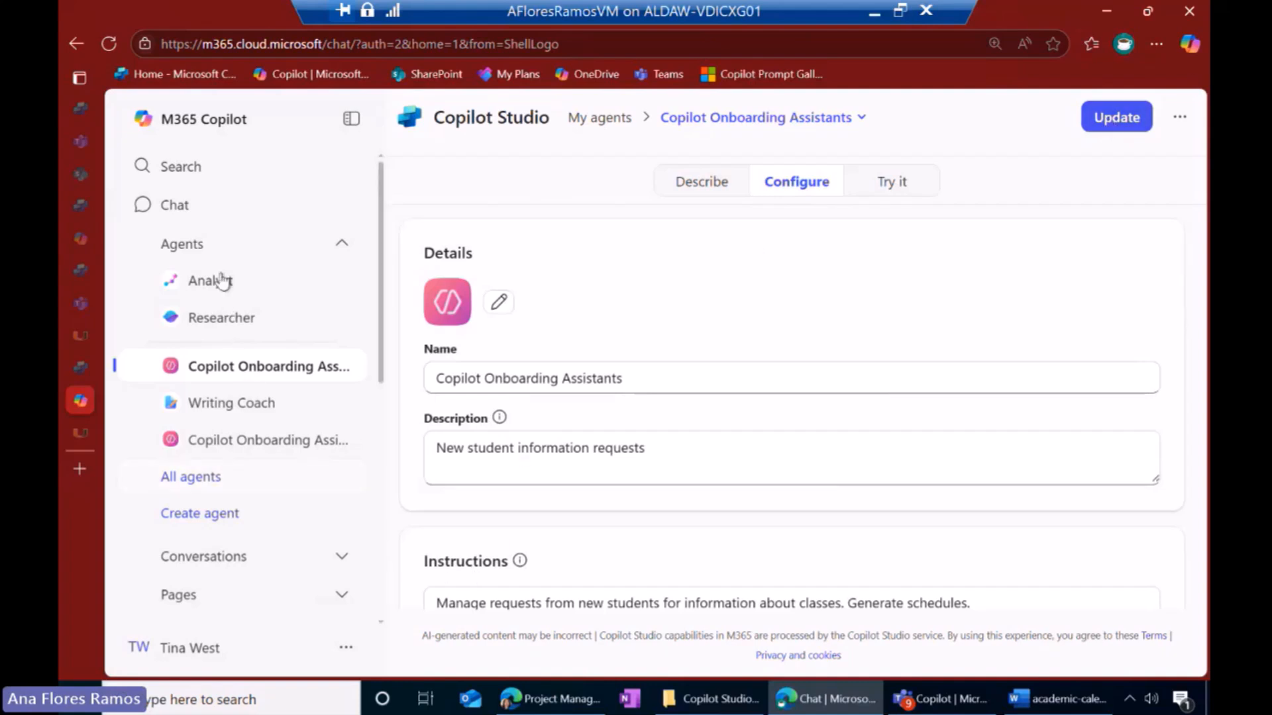
Try to open the copied Copilot Onboarding Assistants link in the other browser profile's window
{"action": "left_click", "coordinate": [562, 700]}
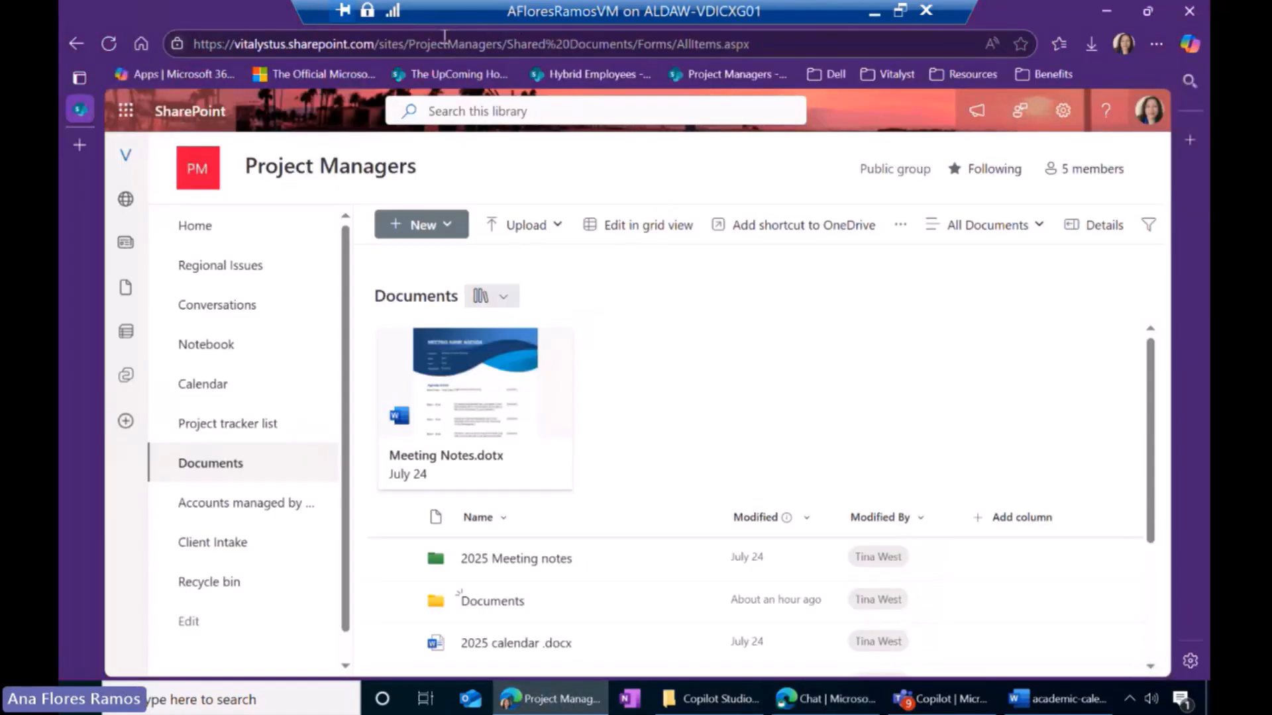
{"action": "left_click", "coordinate": [437, 42]}
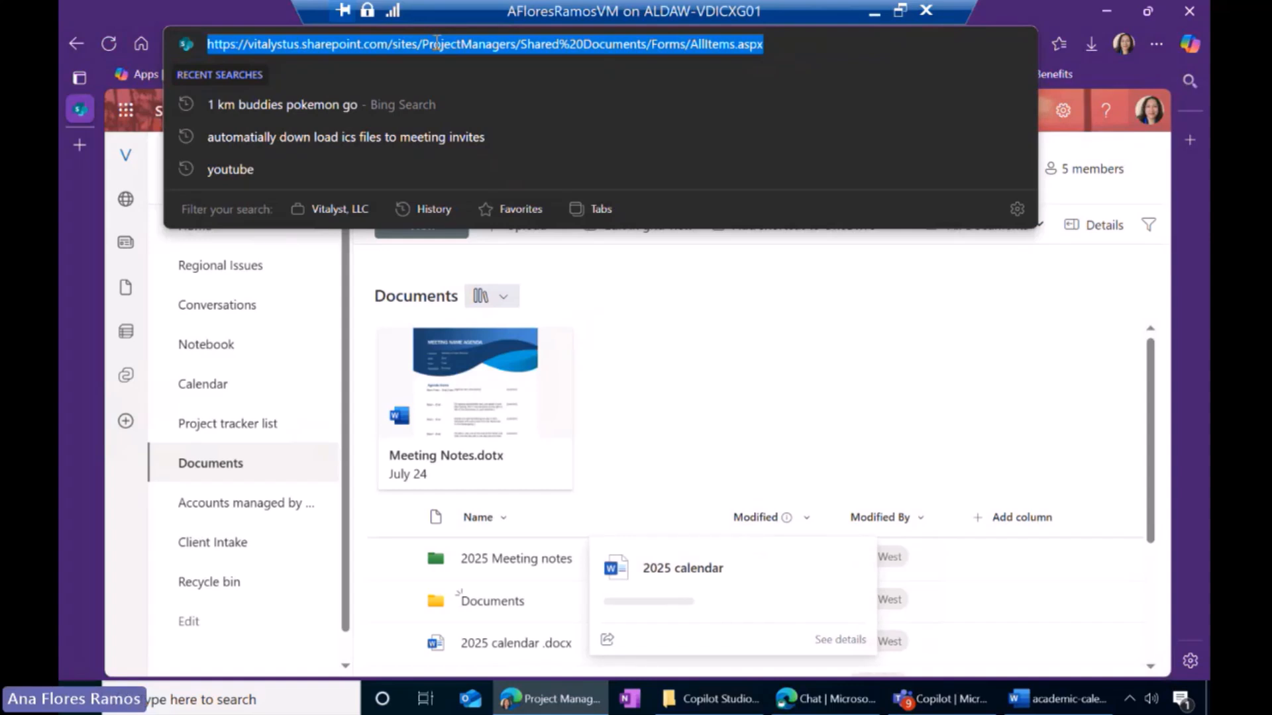
{"action": "key", "text": "ctrl+v"}
{"action": "key", "text": "Return"}
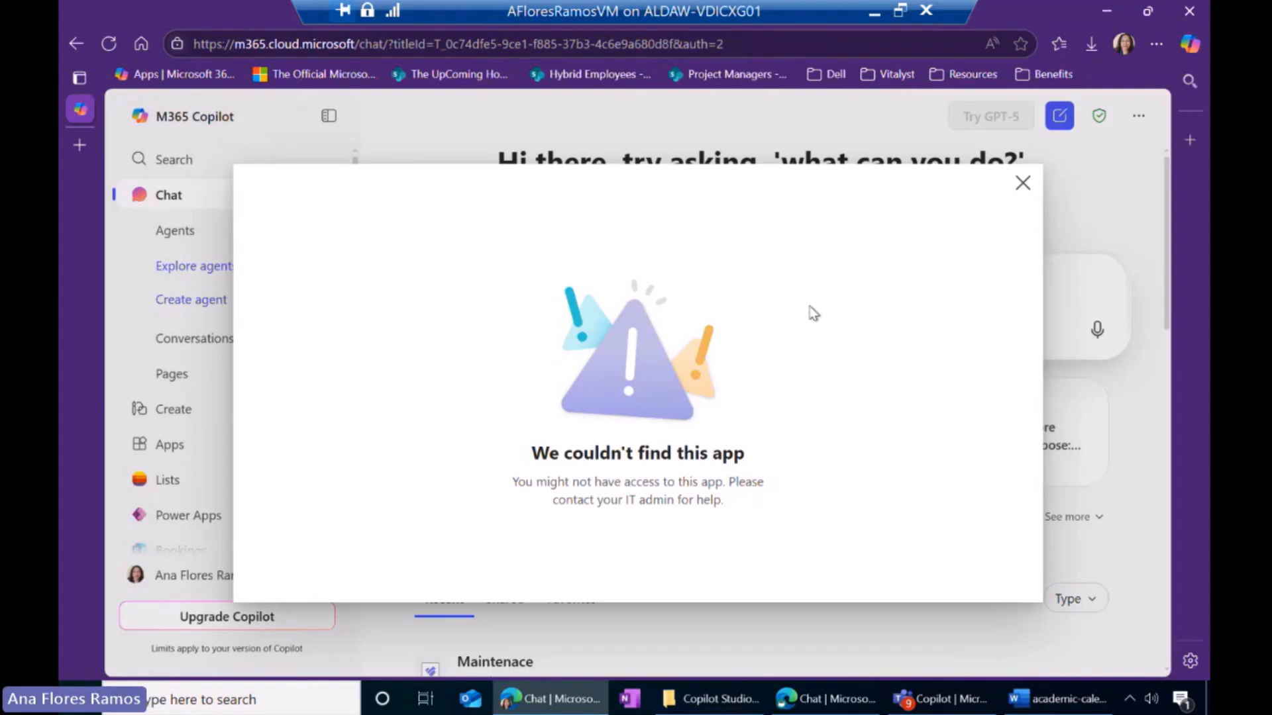
{"action": "left_click", "coordinate": [1023, 184]}
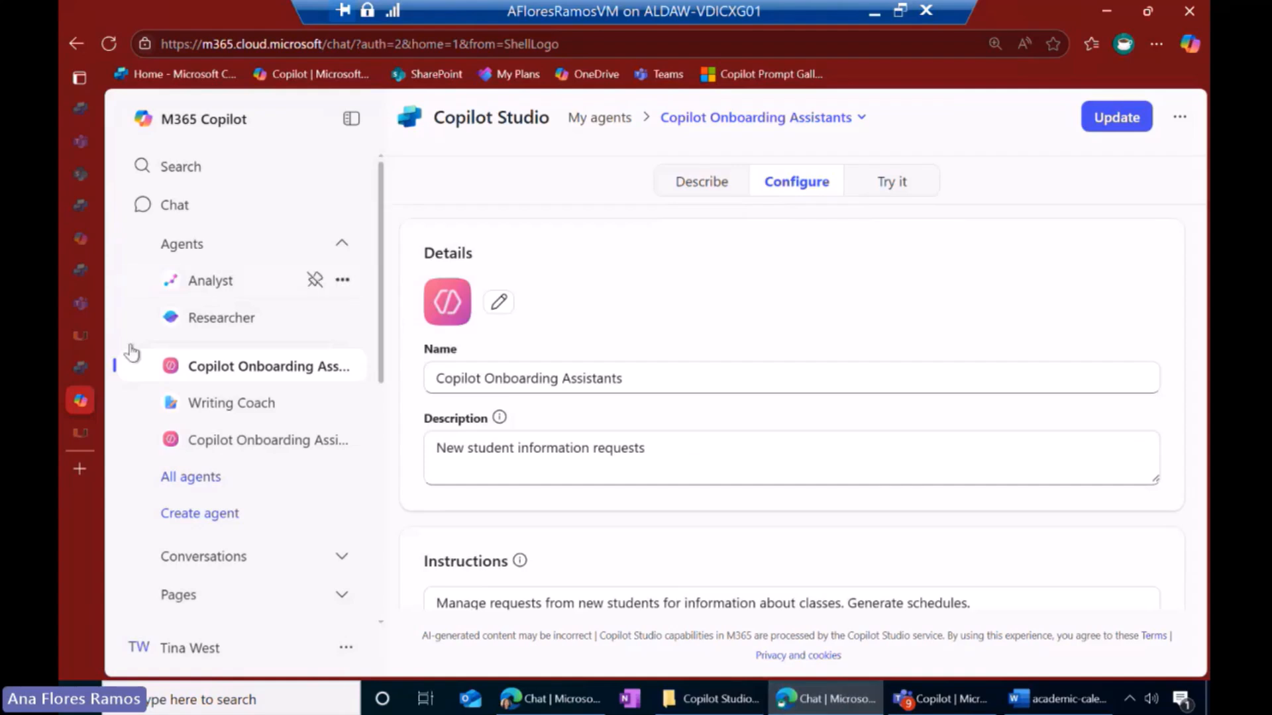
Return to the agent owner's window, open the Copilot Onboarding Assistant agent and look through its options and all starter prompts
{"action": "left_click", "coordinate": [231, 445]}
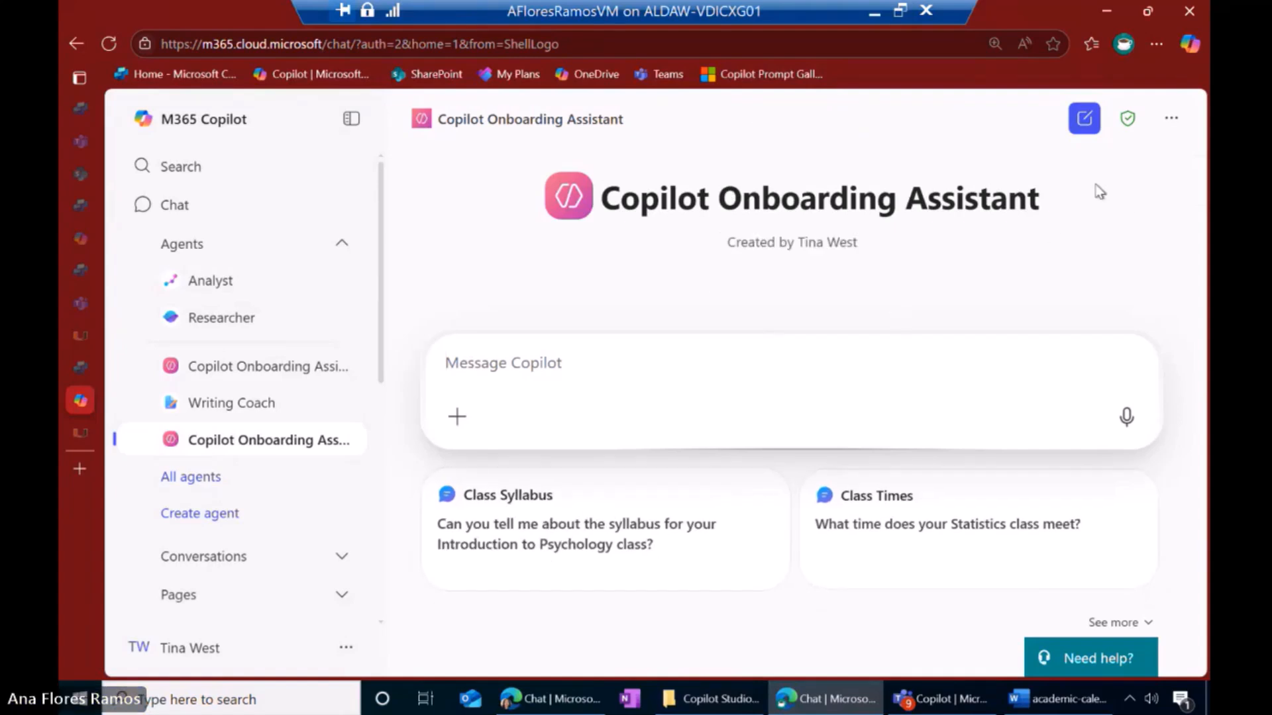
{"action": "left_click", "coordinate": [1168, 120]}
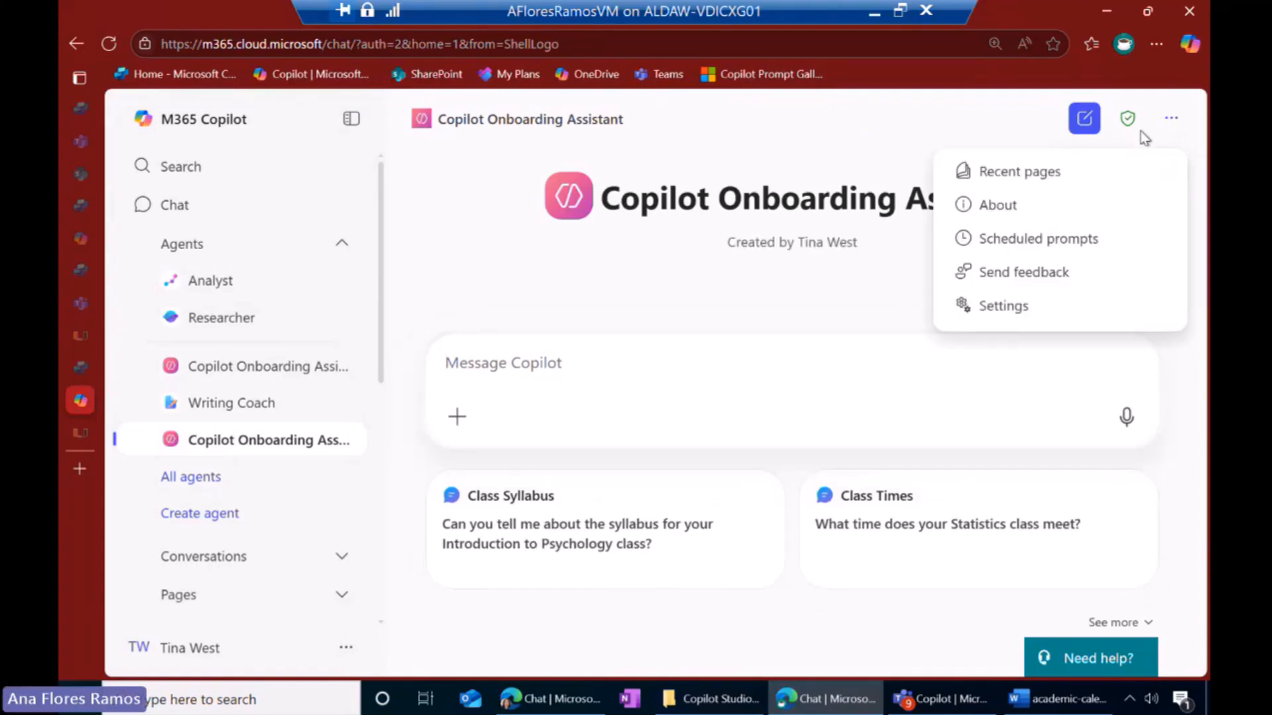
{"action": "left_click", "coordinate": [807, 311]}
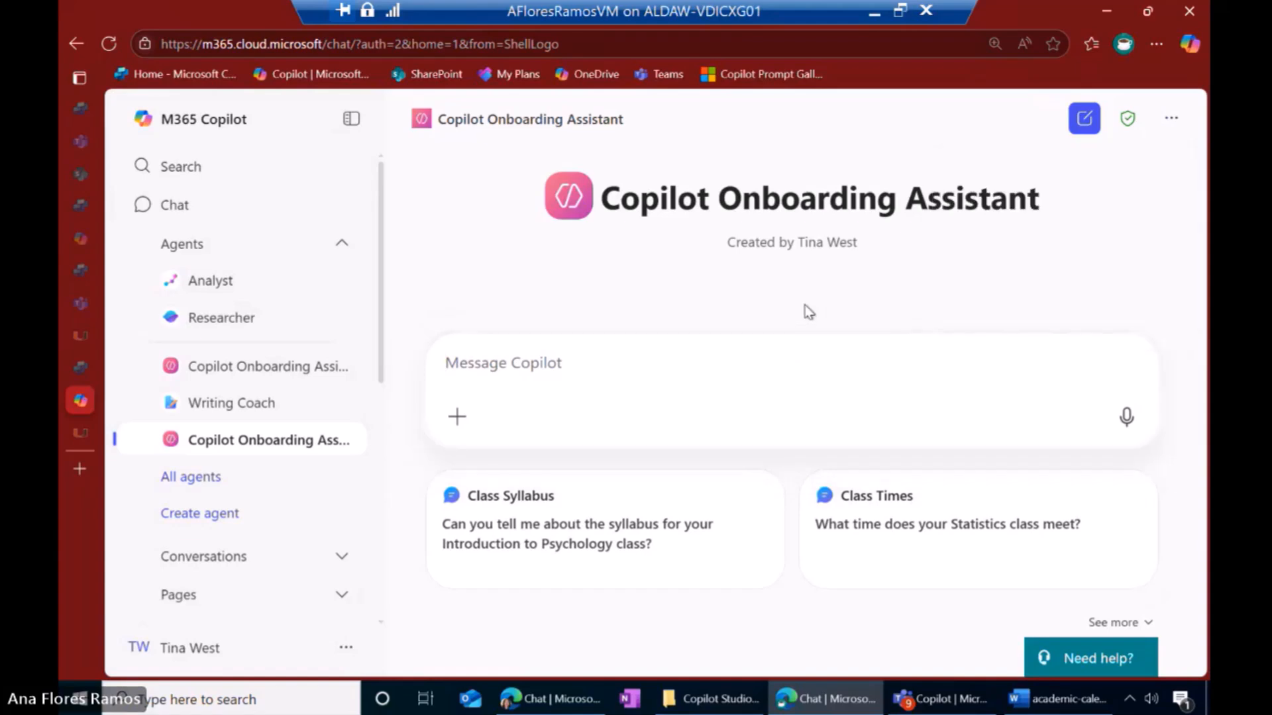
{"action": "left_click", "coordinate": [1124, 622]}
{"action": "scroll", "coordinate": [1067, 485], "scroll_direction": "down", "scroll_amount": 3}
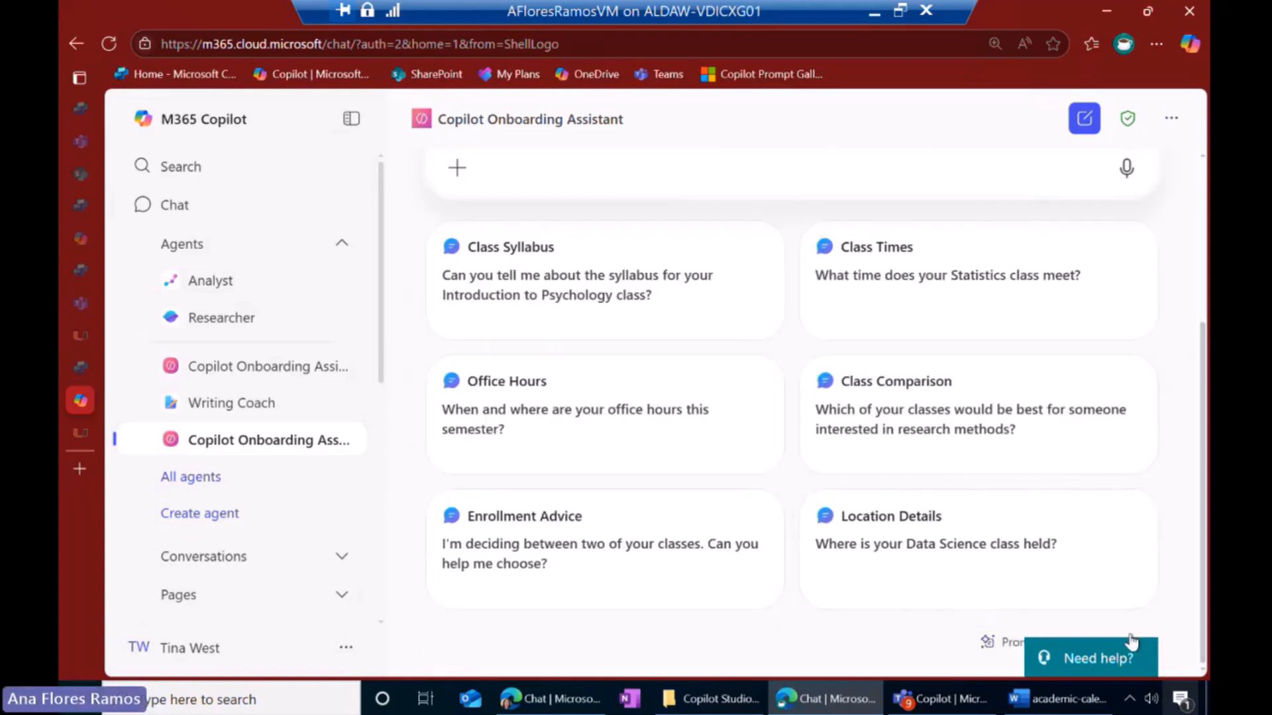
{"action": "scroll", "coordinate": [836, 629], "scroll_direction": "up", "scroll_amount": 3}
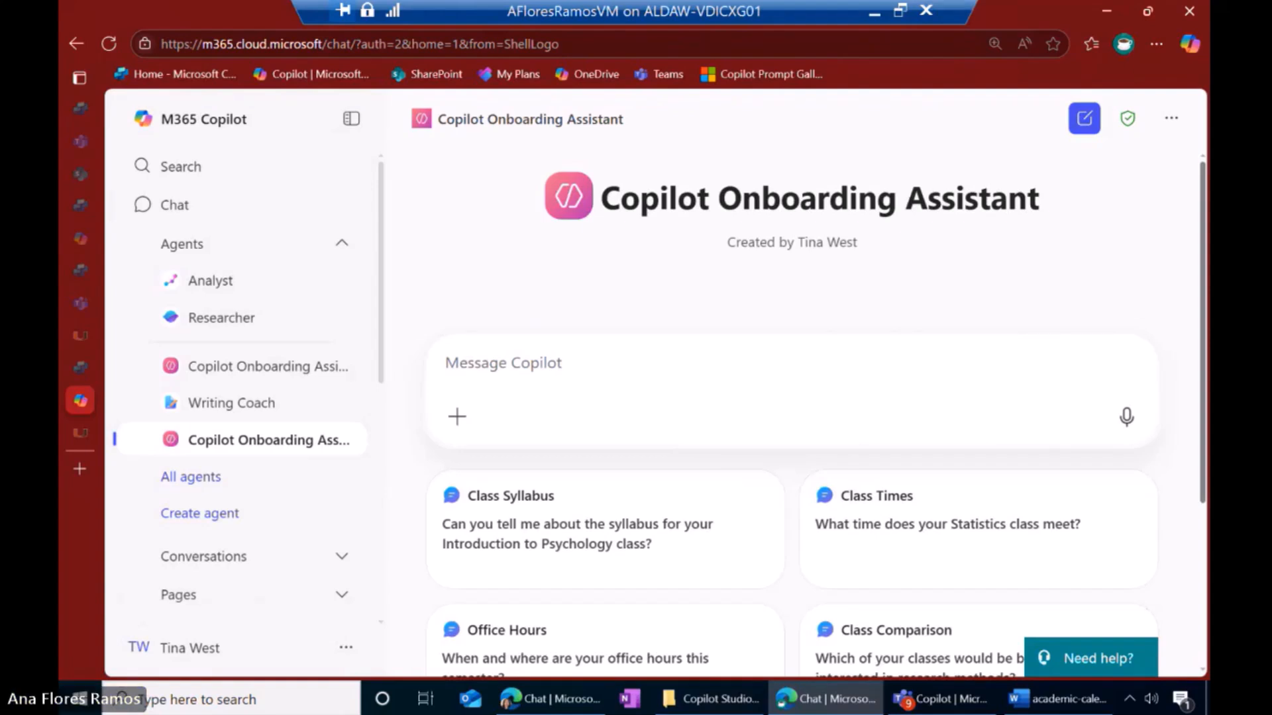
{"action": "scroll", "coordinate": [860, 417], "scroll_direction": "down", "scroll_amount": 2}
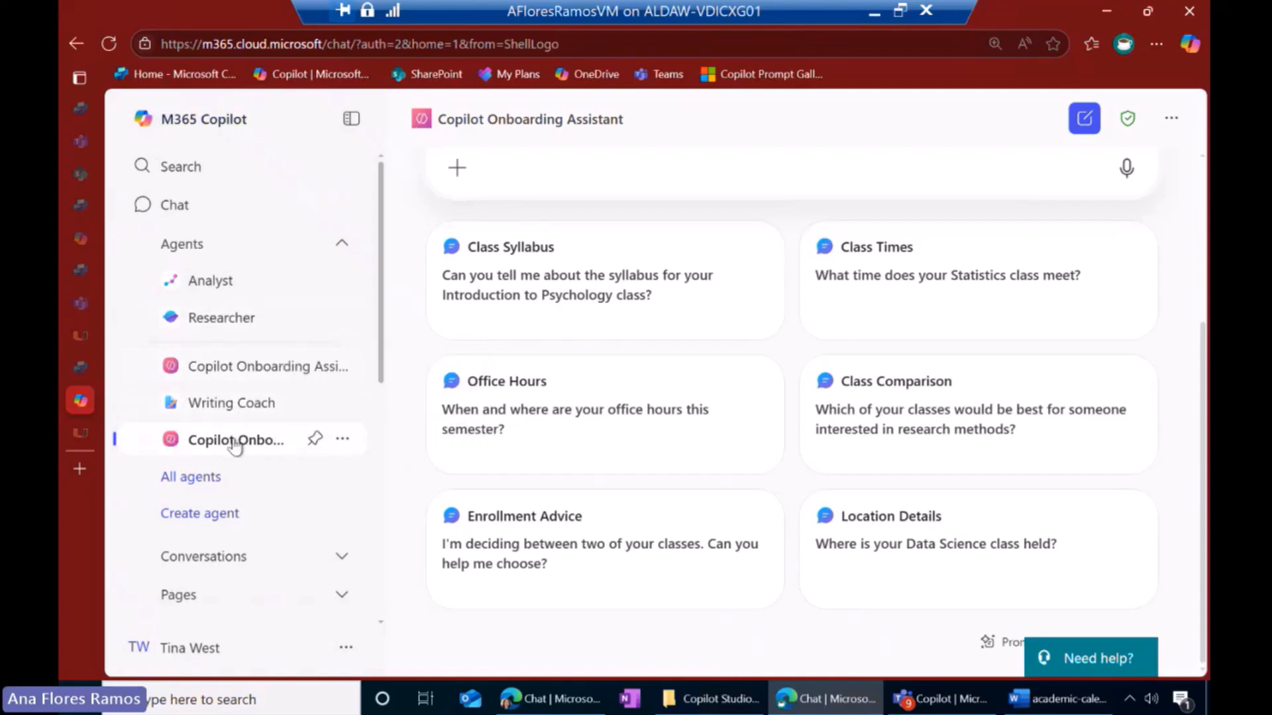
Open Copilot Onboarding Assistant for editing and review its configuration down to the knowledge sources
{"action": "left_click", "coordinate": [342, 439]}
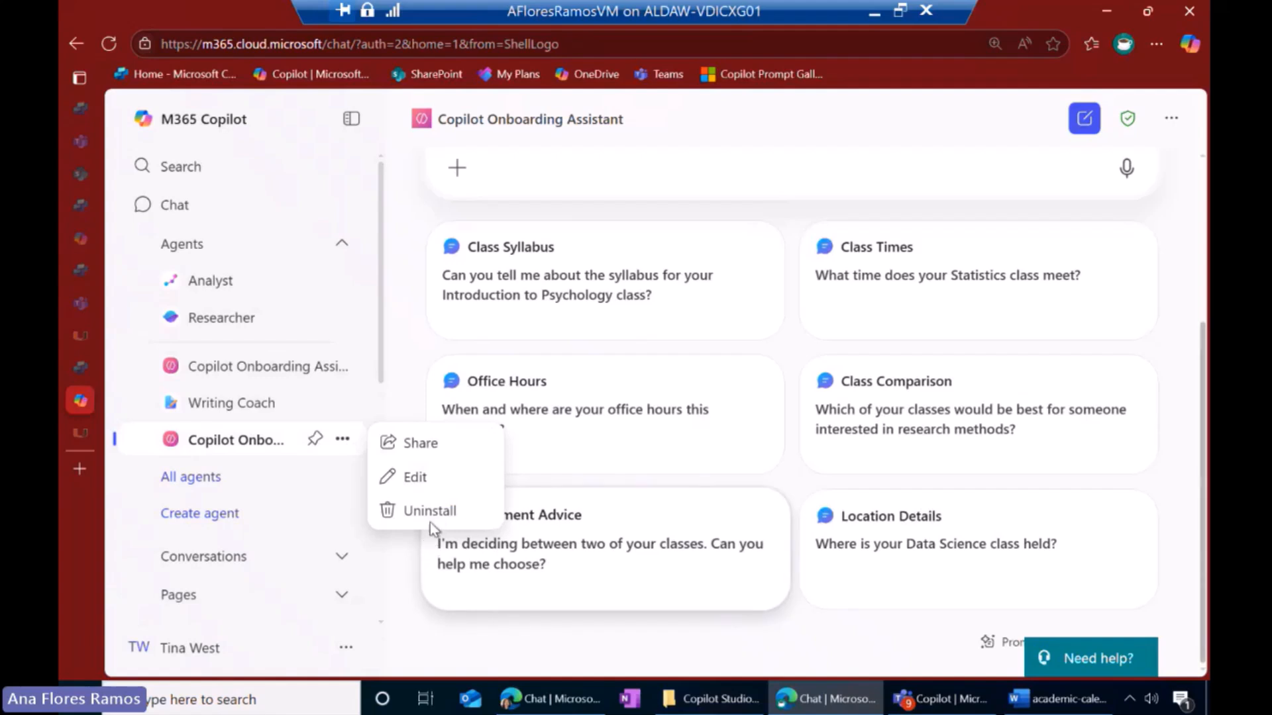
{"action": "left_click", "coordinate": [432, 482]}
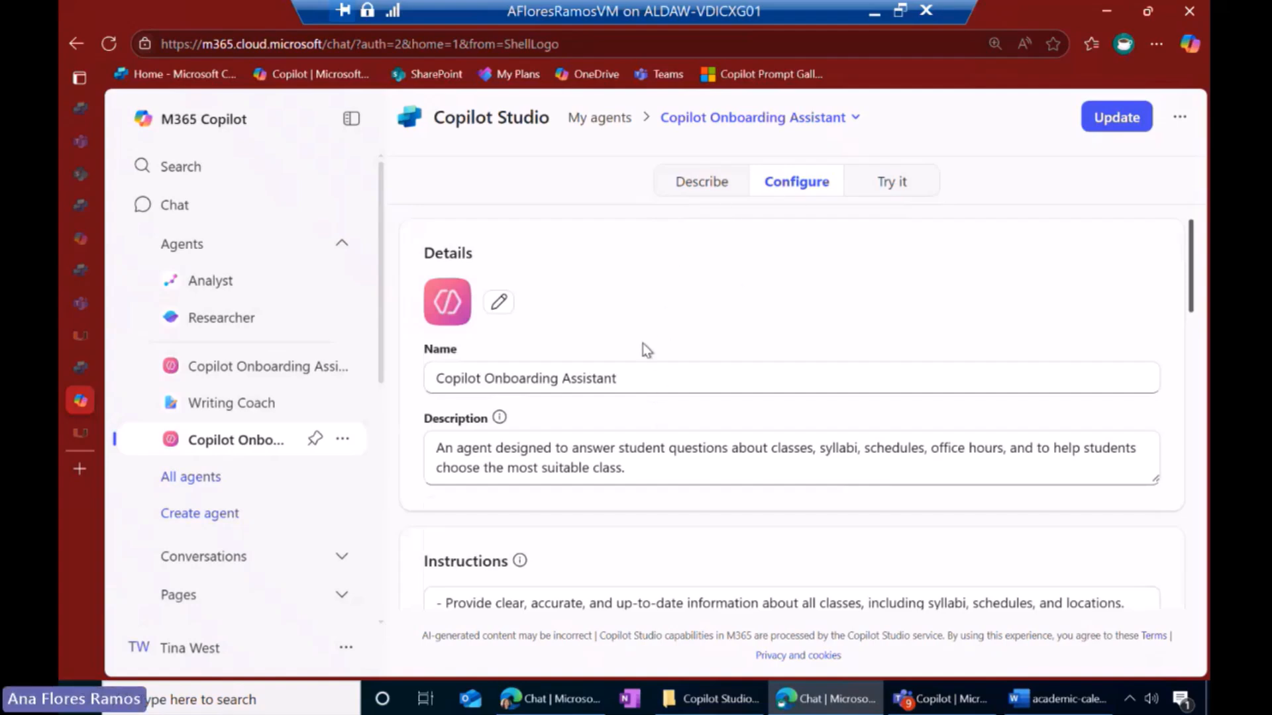
{"action": "scroll", "coordinate": [646, 357], "scroll_direction": "down", "scroll_amount": 5}
{"action": "scroll", "coordinate": [660, 409], "scroll_direction": "down", "scroll_amount": 7}
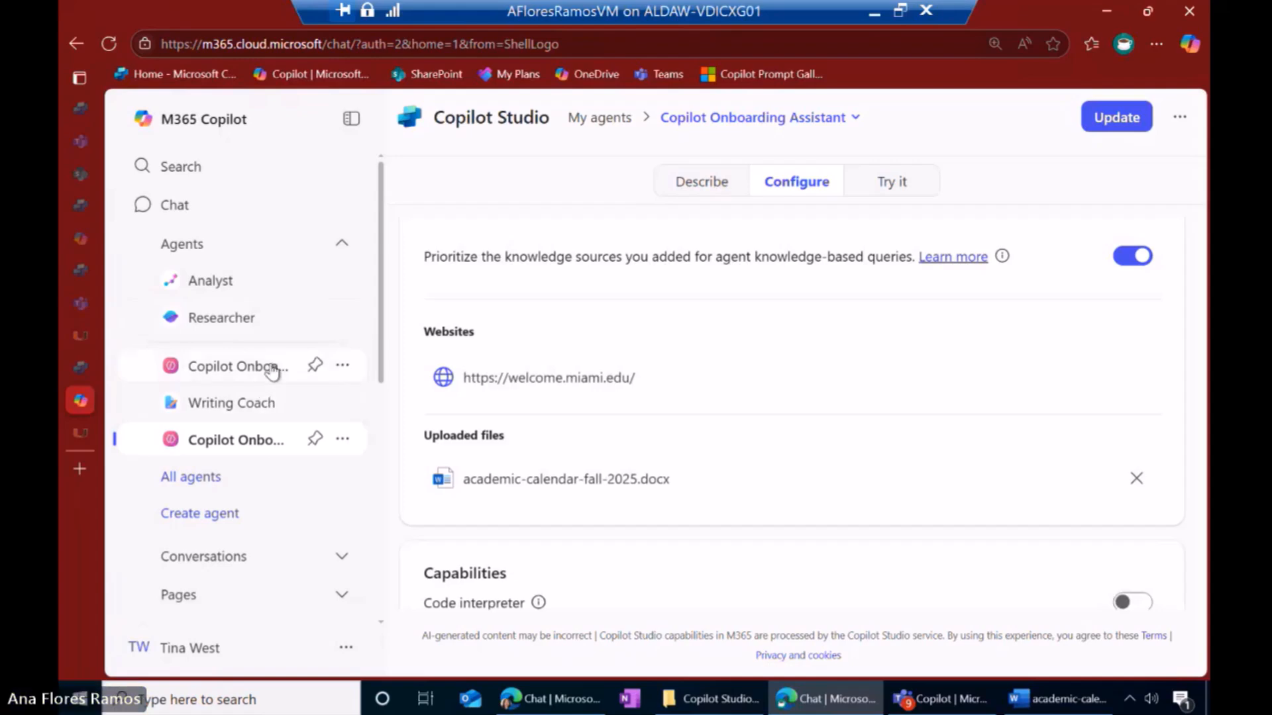
Share Copilot Onboarding Assistant with anyone in your organization and copy its sharing link
{"action": "left_click", "coordinate": [342, 440]}
{"action": "left_click", "coordinate": [415, 442]}
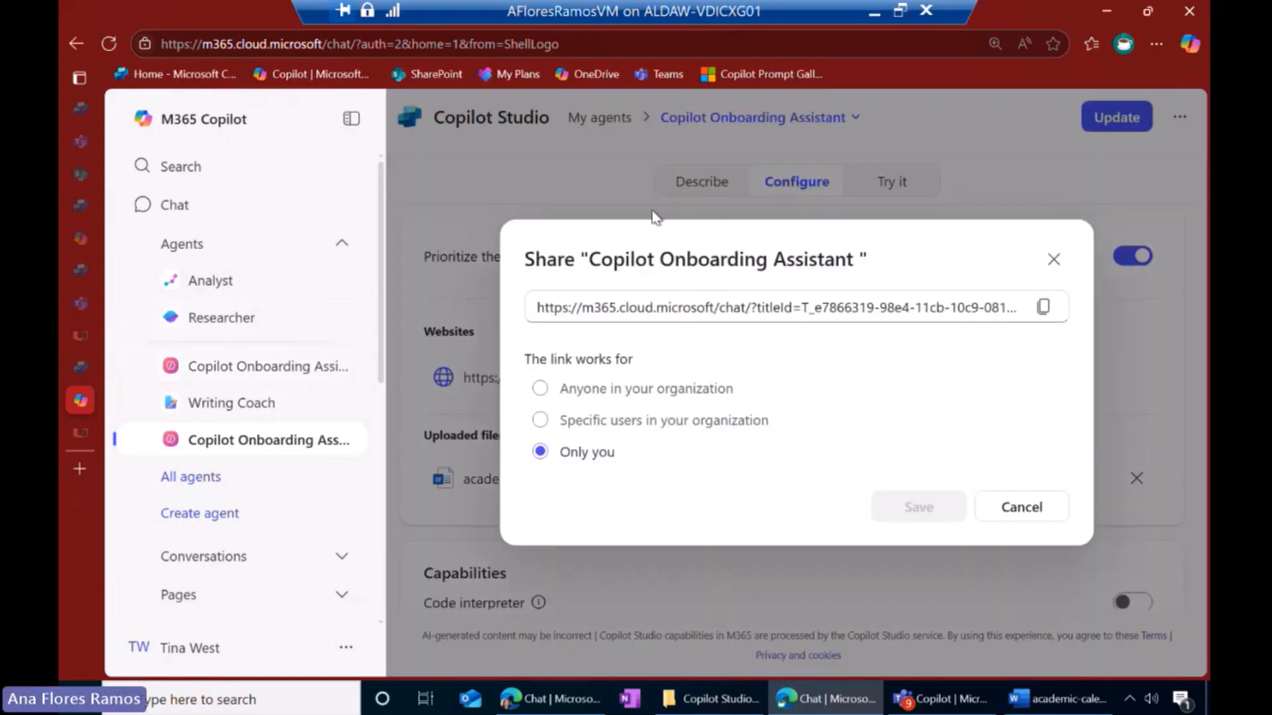
{"action": "left_click", "coordinate": [541, 389]}
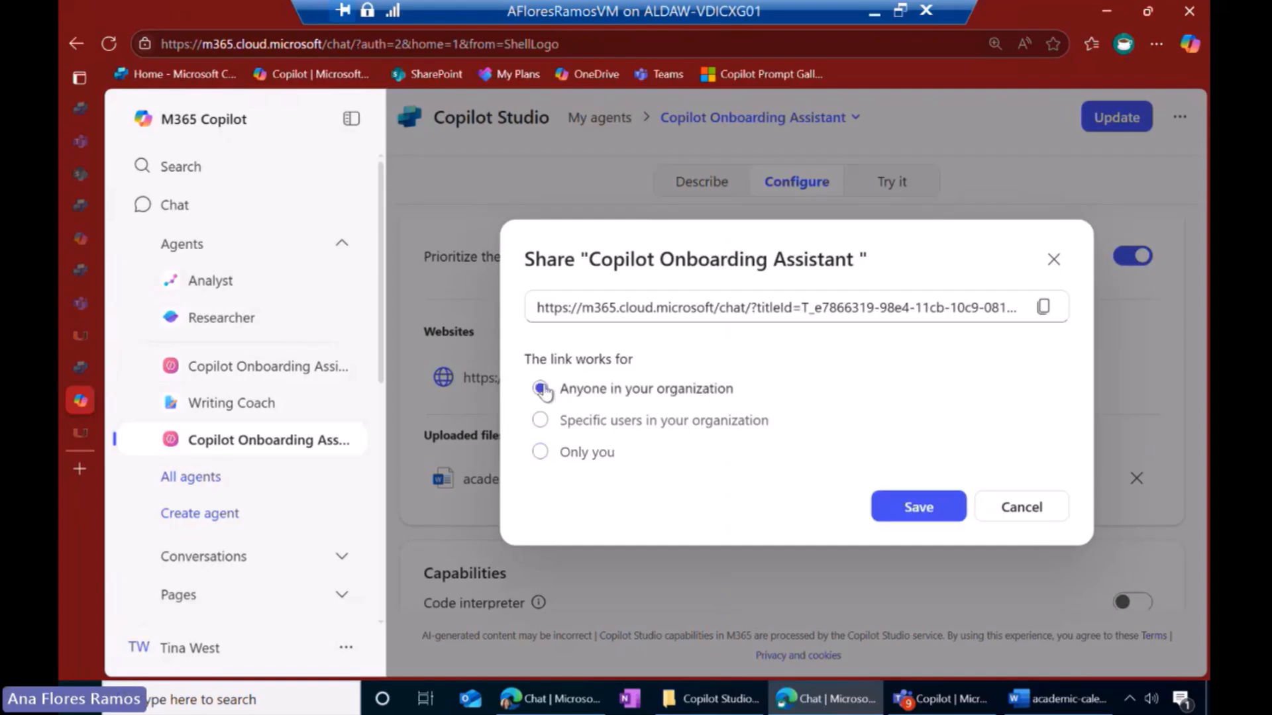
{"action": "left_click", "coordinate": [921, 508]}
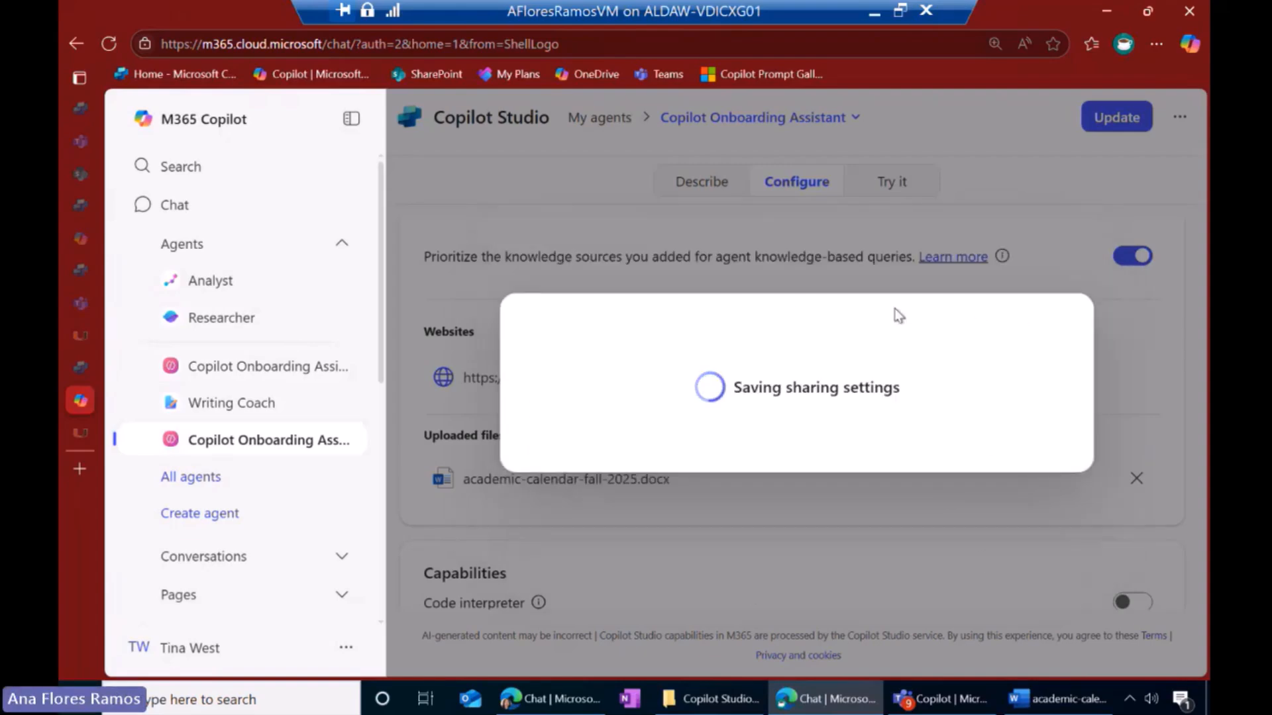
{"action": "left_click", "coordinate": [1043, 397]}
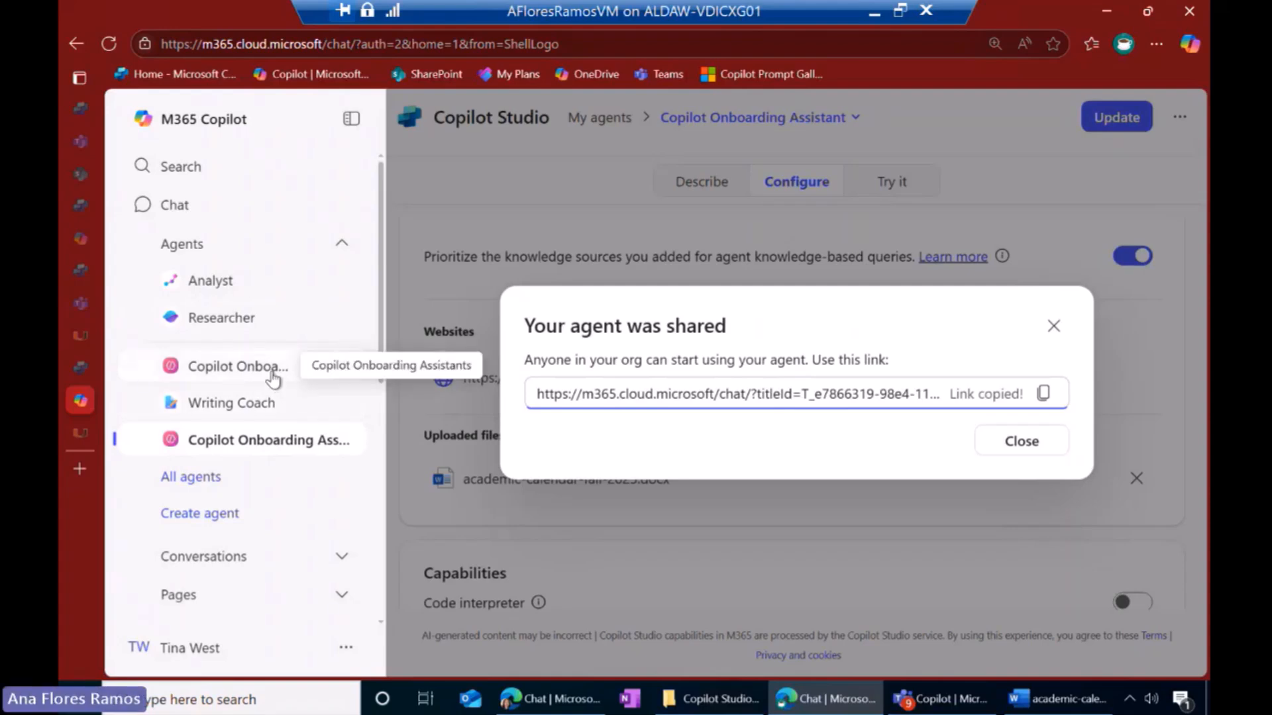
Try to open the copied Copilot Onboarding Assistant link in the other browser profile's window
{"action": "left_click", "coordinate": [537, 689]}
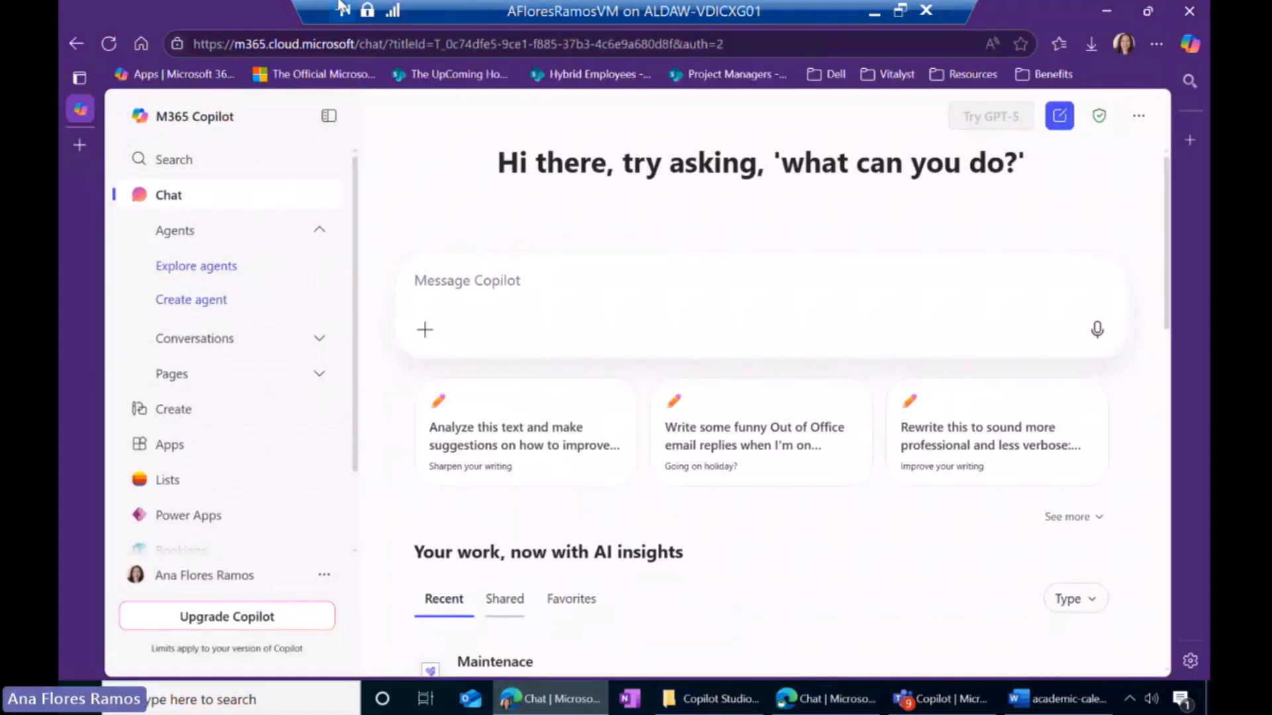
{"action": "left_click", "coordinate": [354, 42]}
{"action": "key", "text": "ctrl+v"}
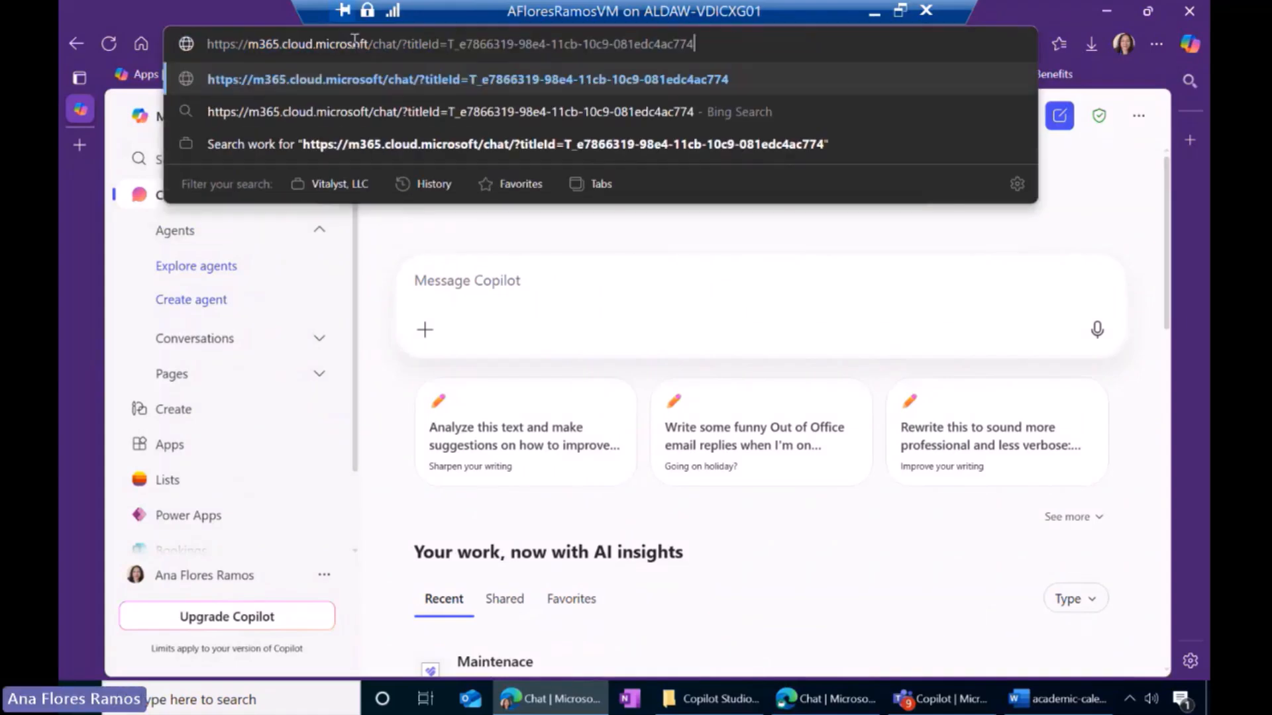
{"action": "key", "text": "Return"}
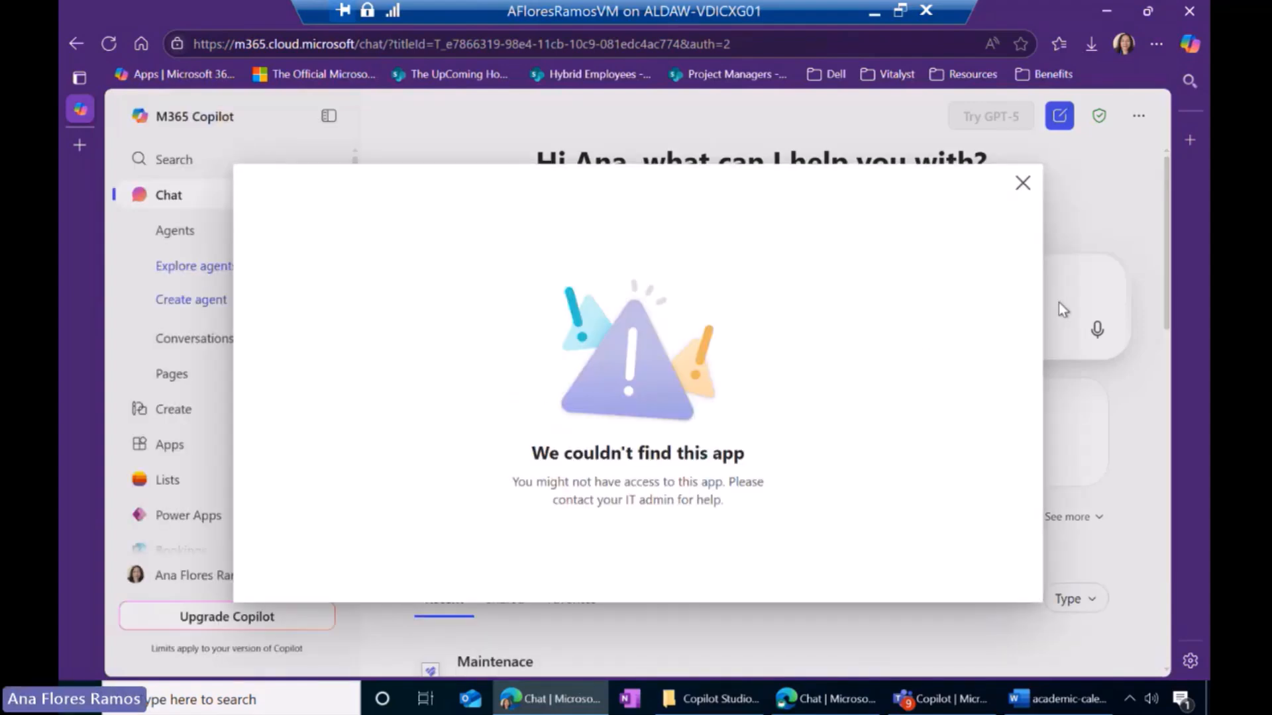
{"action": "left_click", "coordinate": [1021, 184]}
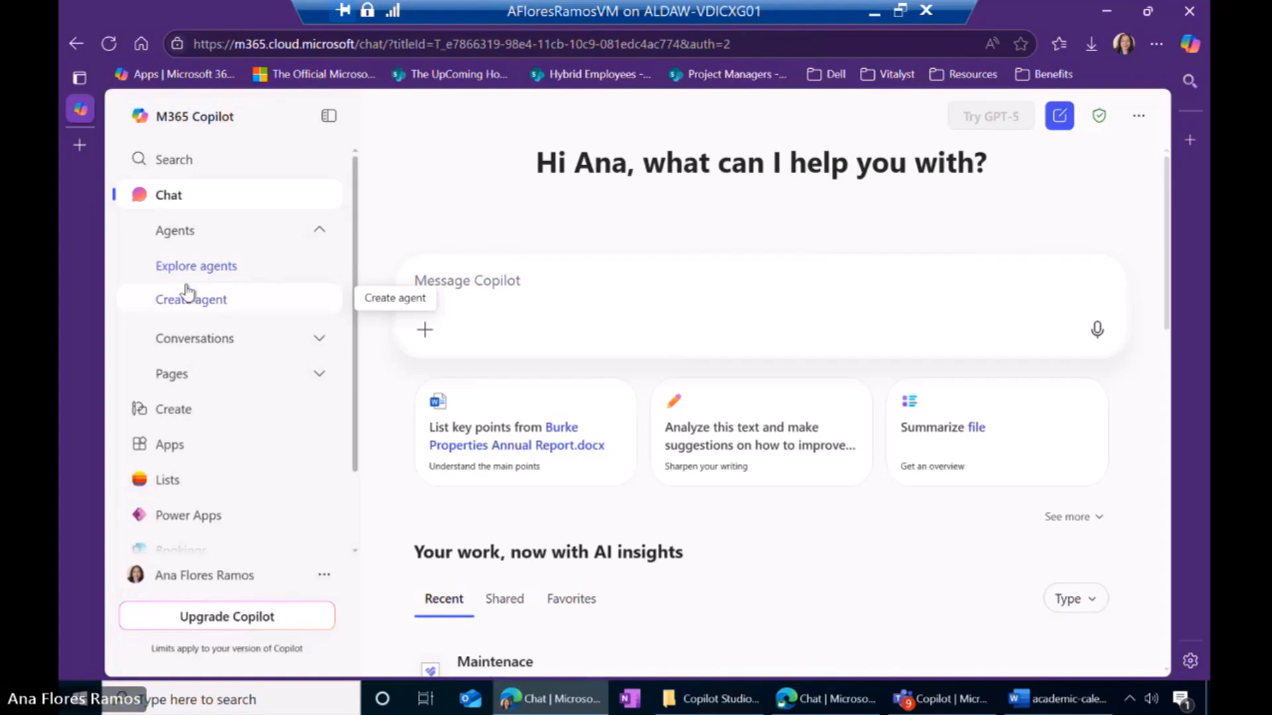
Open a browser window with a different colleague's work profile and load the copied Copilot Onboarding Assistant link there
{"action": "left_click", "coordinate": [1124, 46]}
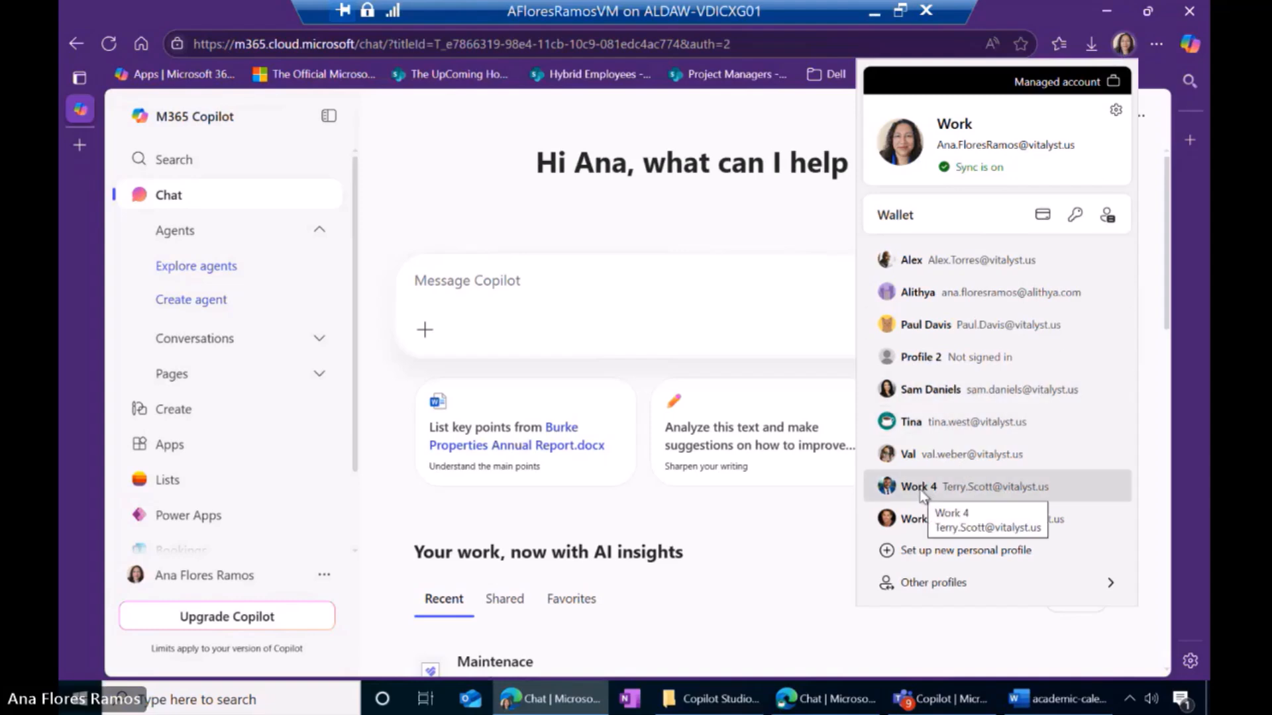
{"action": "left_click", "coordinate": [913, 391]}
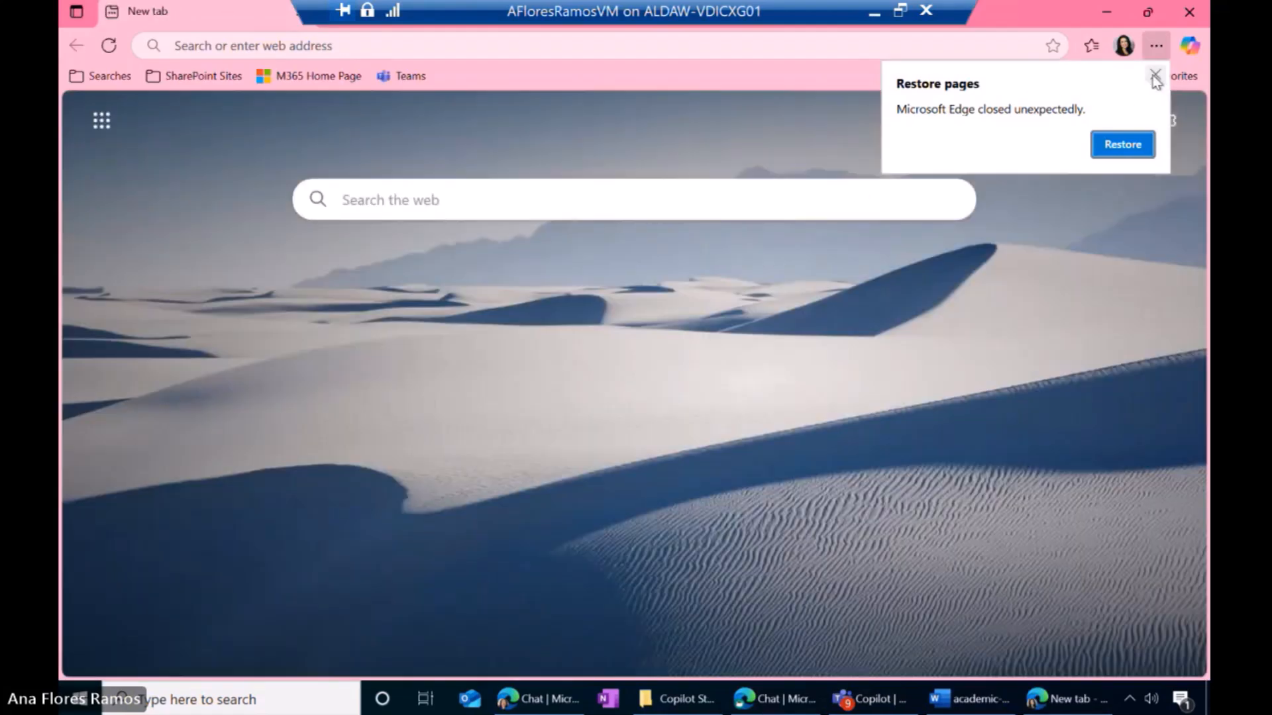
{"action": "left_click", "coordinate": [1156, 78]}
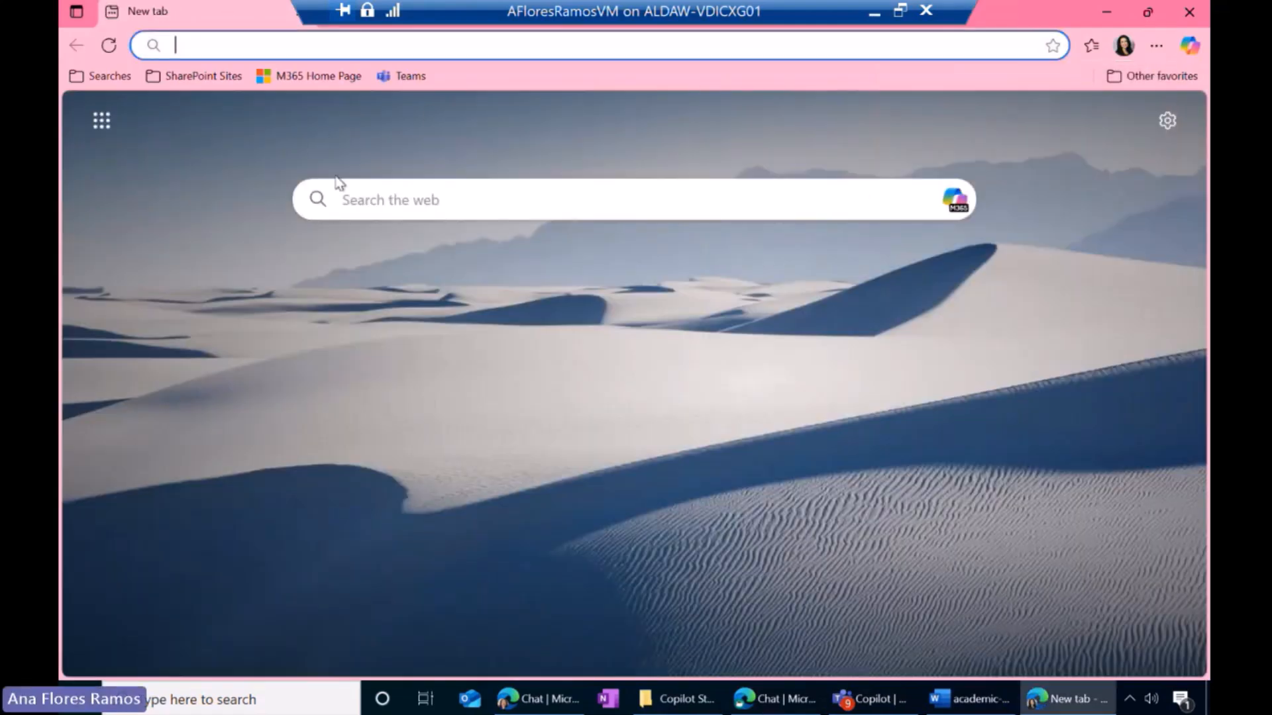
{"action": "left_click", "coordinate": [408, 44]}
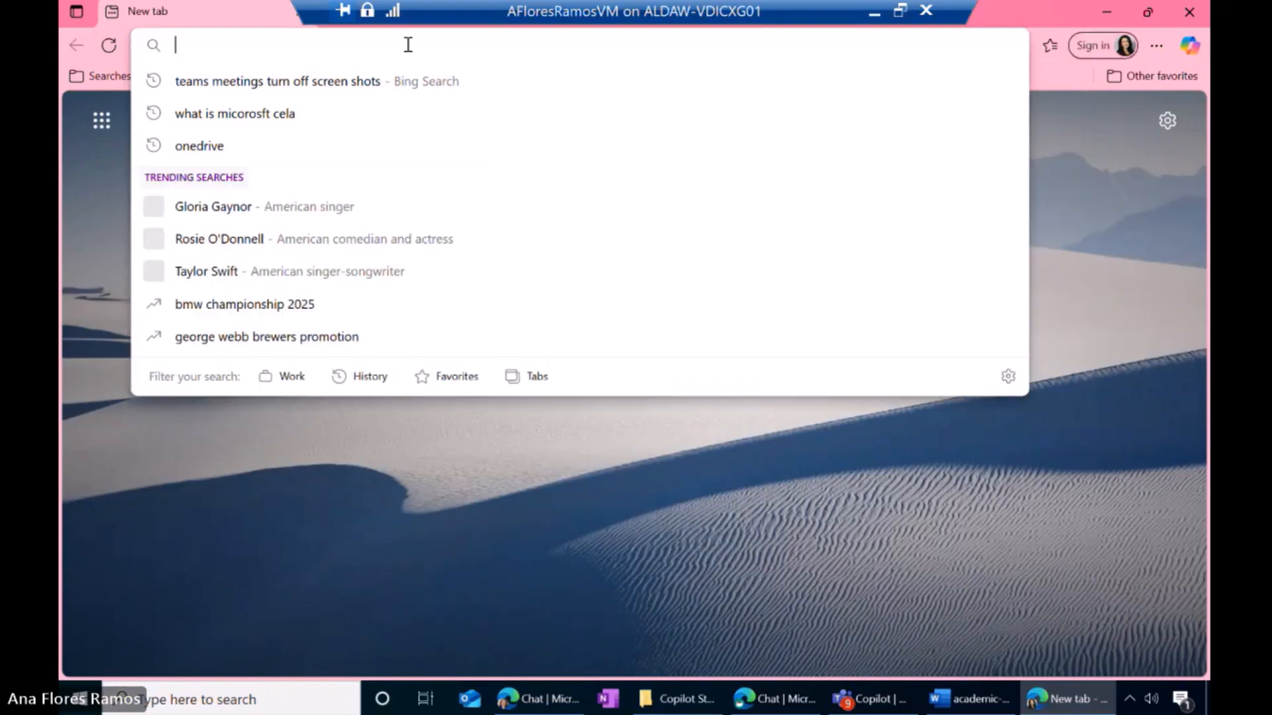
{"action": "key", "text": "ctrl+v"}
{"action": "key", "text": "Return"}
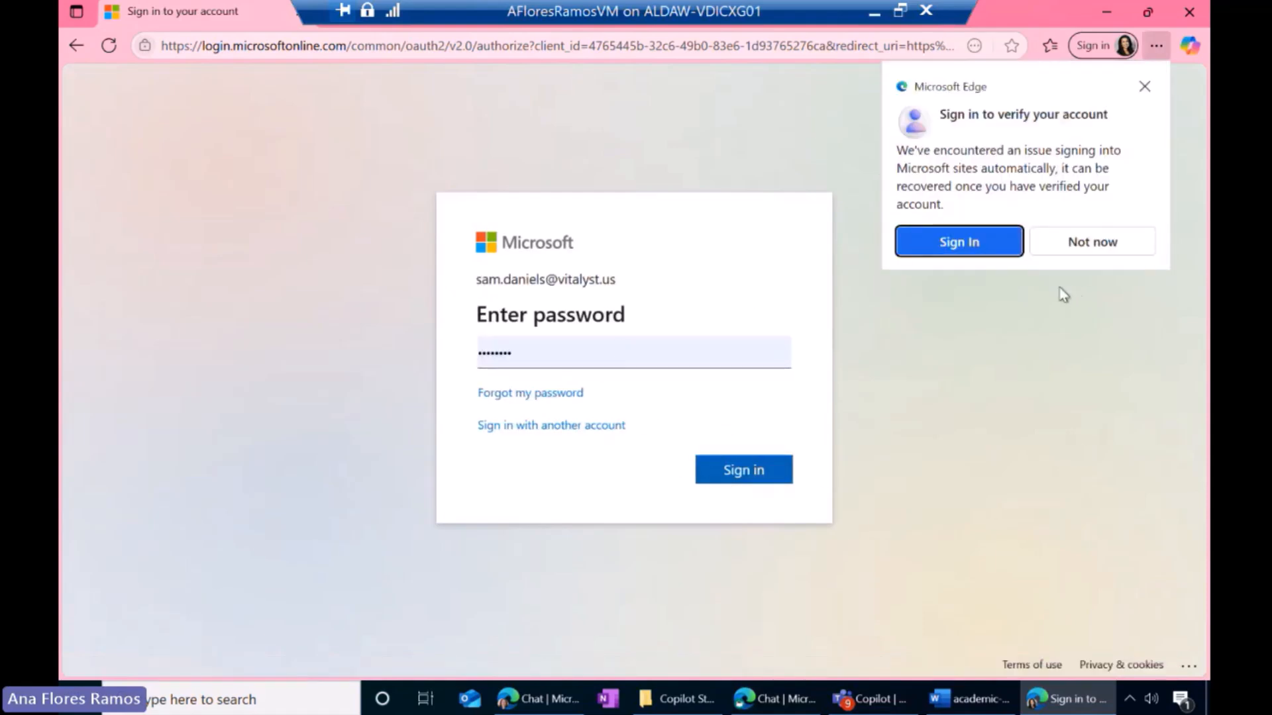
Sign in to the colleague's Microsoft account with the account password, update the saved password and stay signed in
{"action": "left_click", "coordinate": [1109, 249]}
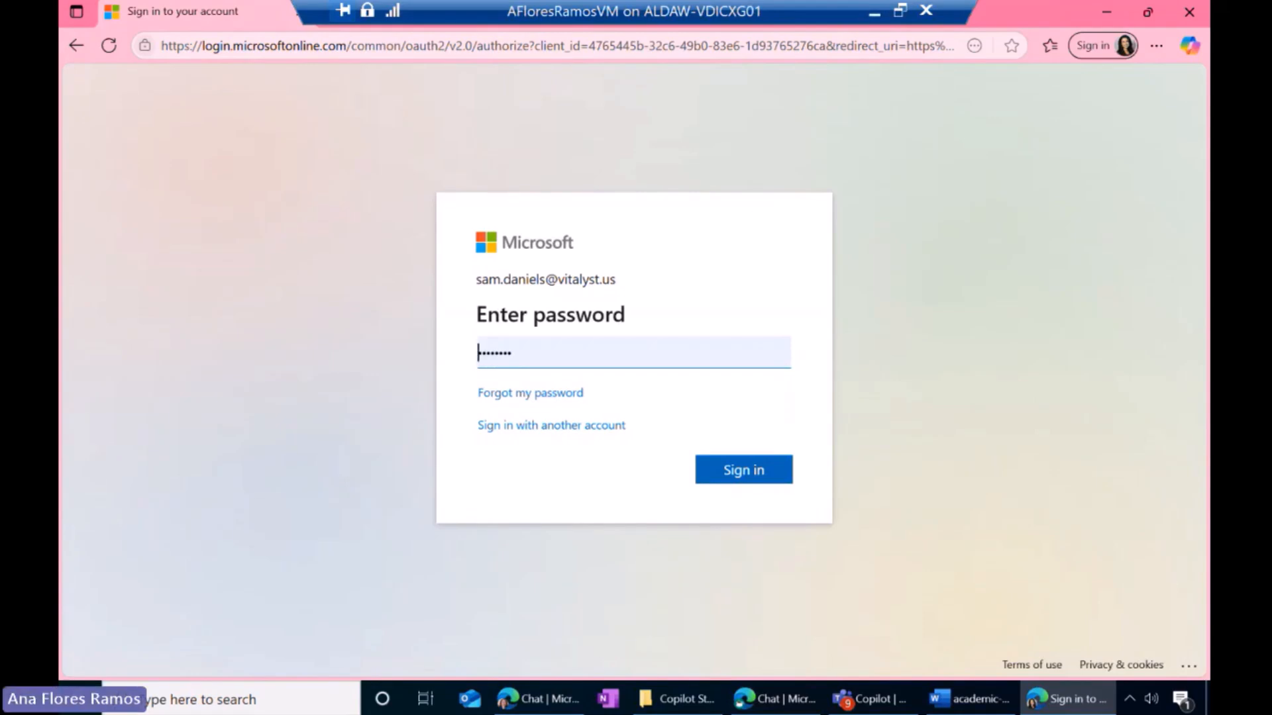
{"action": "left_click_drag", "start_coordinate": [528, 351], "coordinate": [387, 336]}
{"action": "key", "text": "BackSpace"}
{"action": "key", "text": "ctrl+v"}
{"action": "key", "text": "Return"}
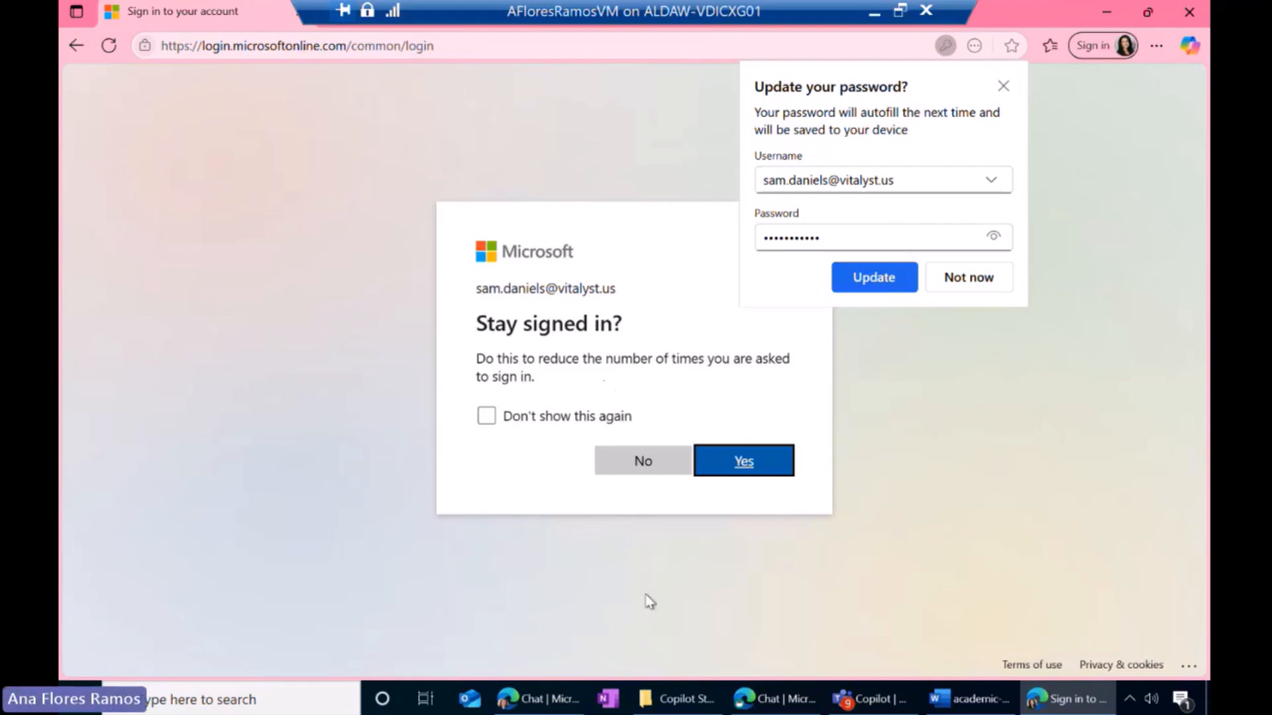
{"action": "left_click", "coordinate": [891, 278]}
{"action": "left_click", "coordinate": [758, 450]}
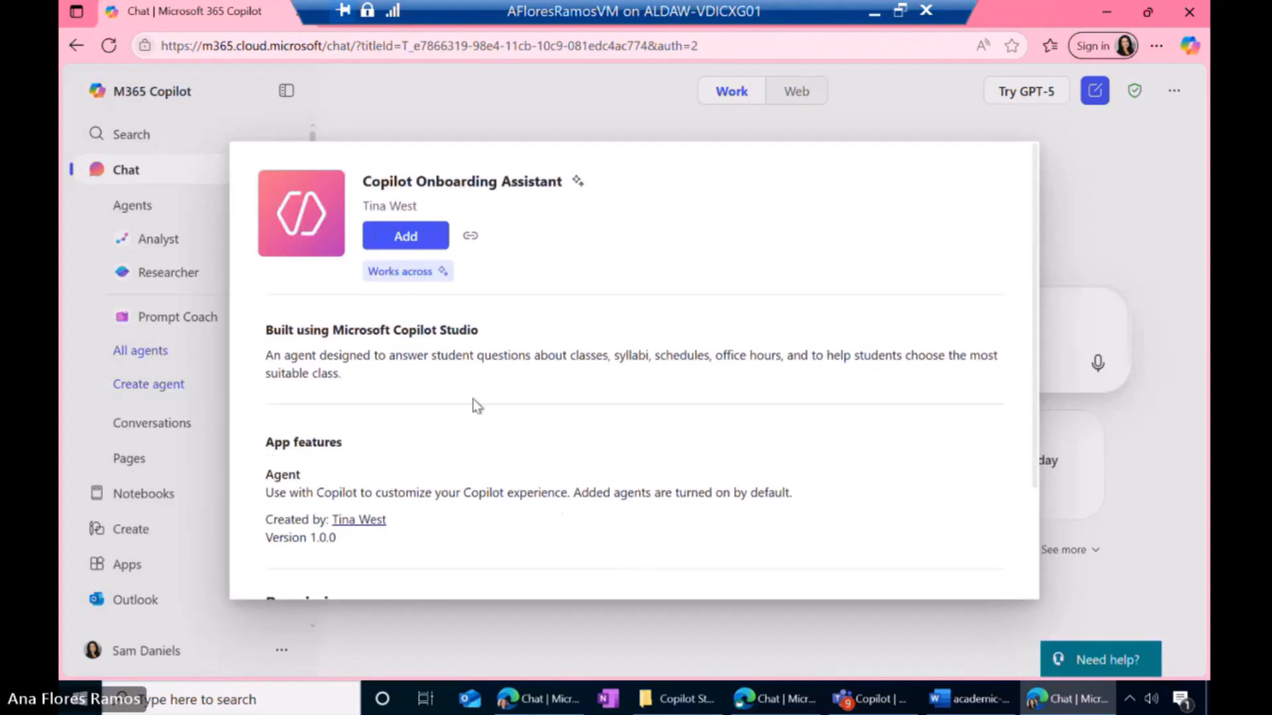
Add the shared Copilot Onboarding Assistant to this account, then dismiss the sharing confirmation in the agent owner's window
{"action": "left_click", "coordinate": [406, 237]}
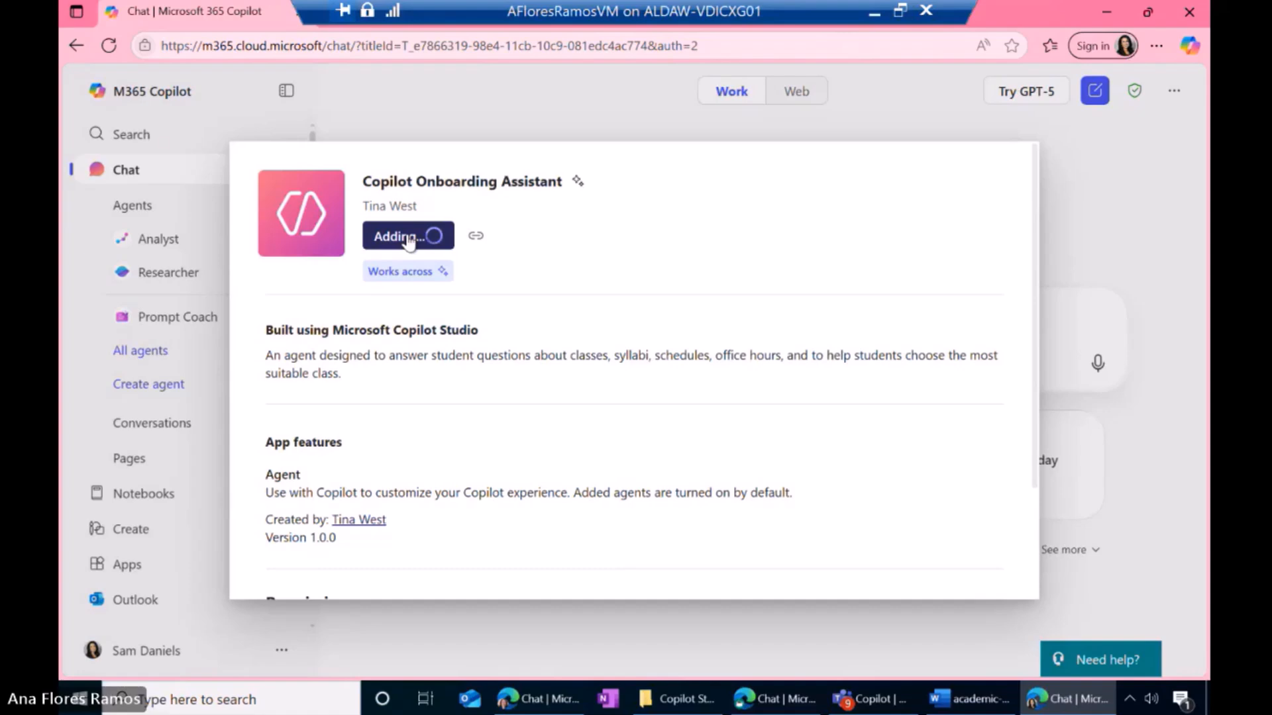
{"action": "left_click", "coordinate": [776, 700]}
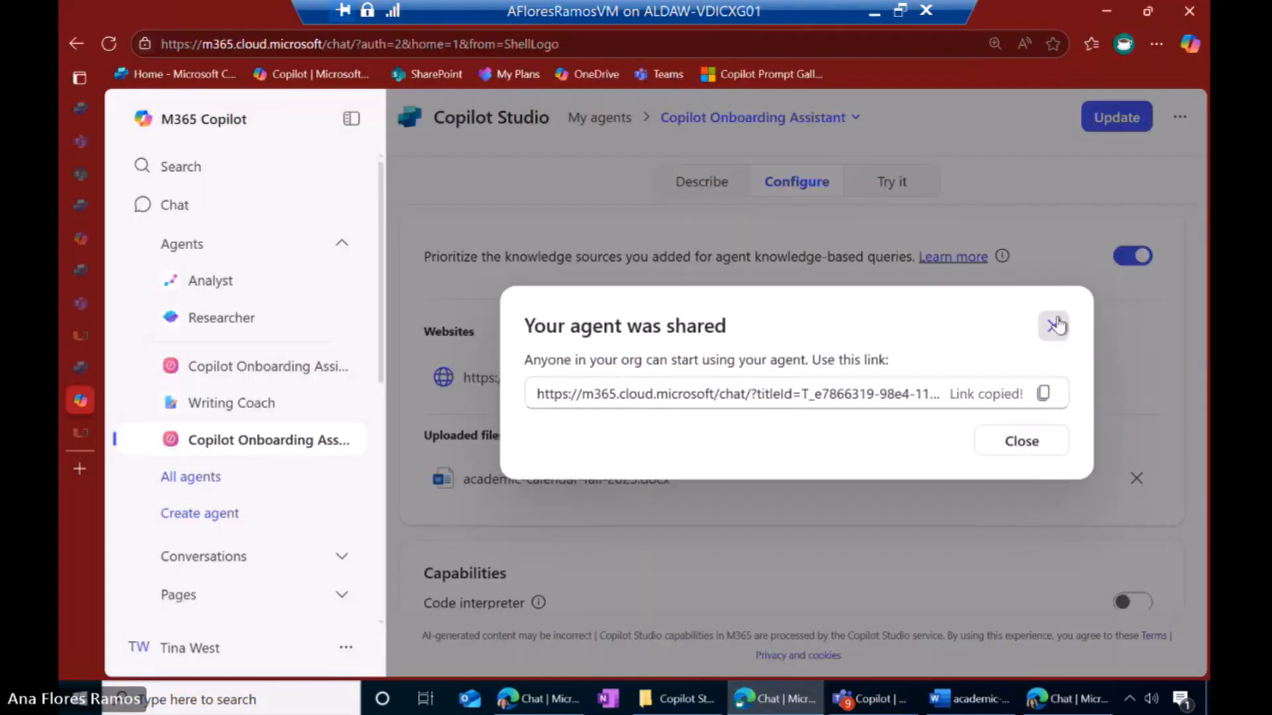
{"action": "left_click", "coordinate": [1051, 324]}
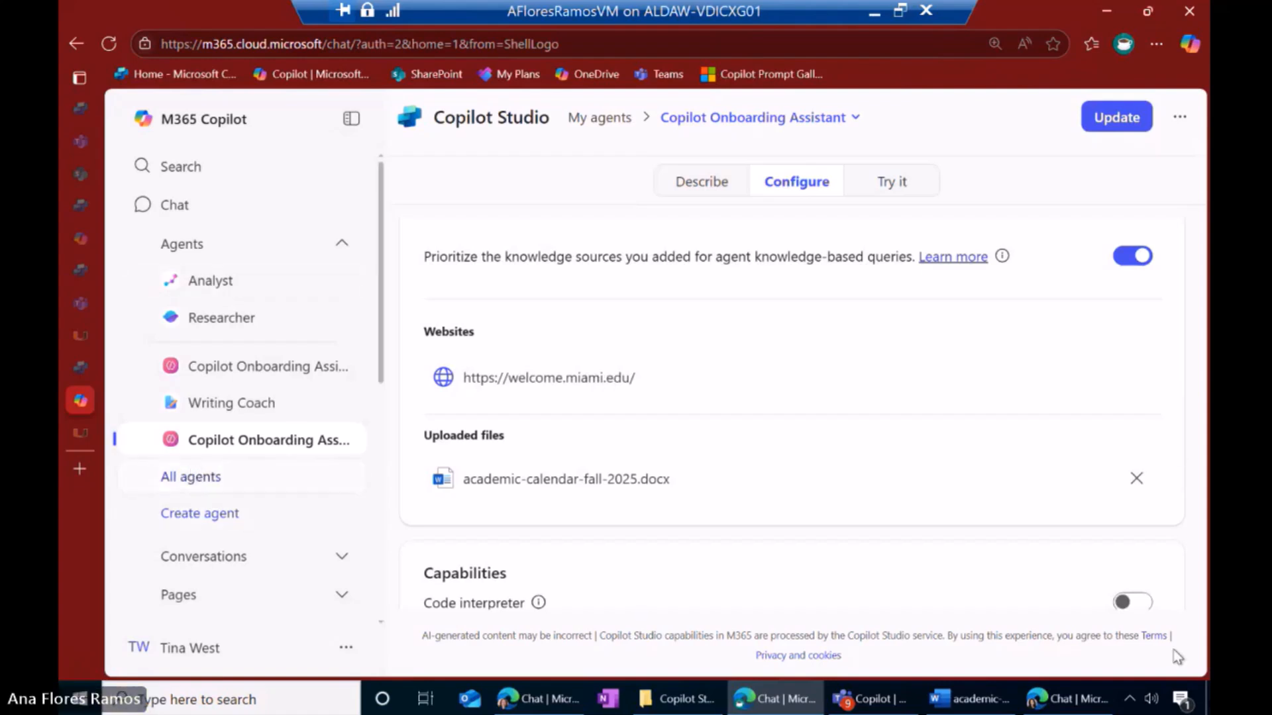
Browse the Agent Store's list of all agents and open Copilot Onboarding Assistant from Your agents for editing
{"action": "left_click", "coordinate": [191, 477]}
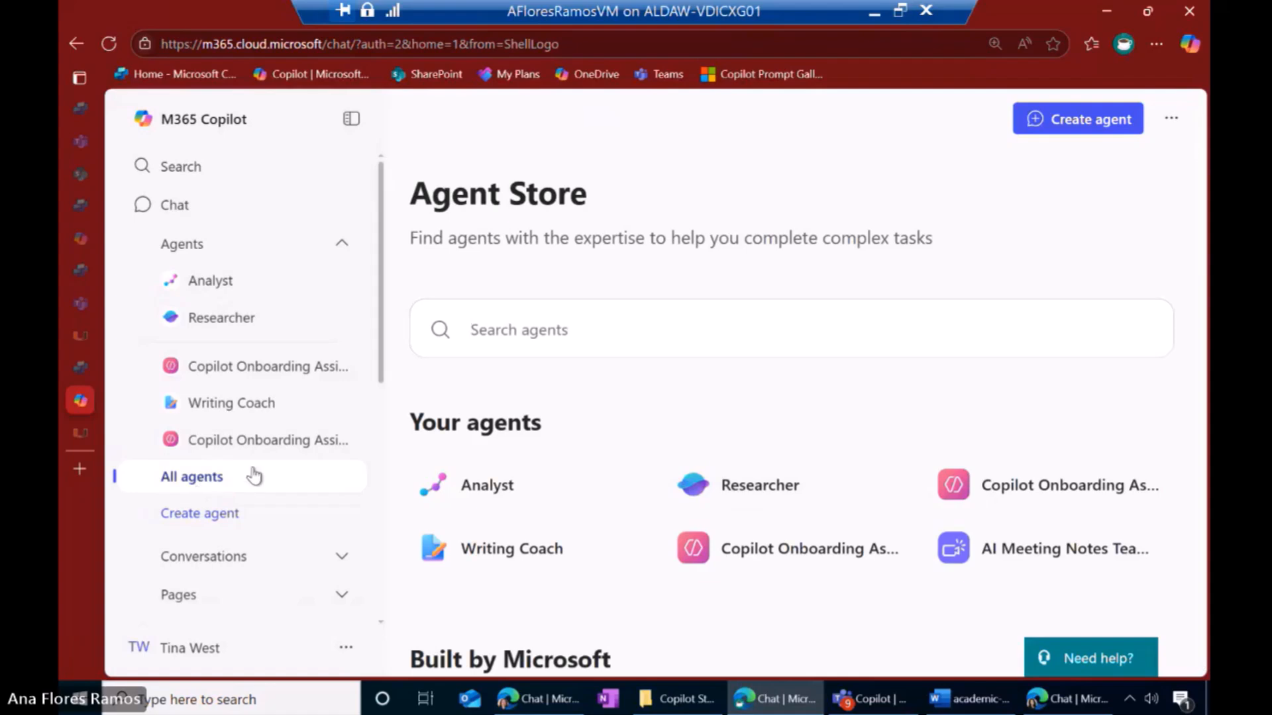
{"action": "scroll", "coordinate": [721, 371], "scroll_direction": "down", "scroll_amount": 7}
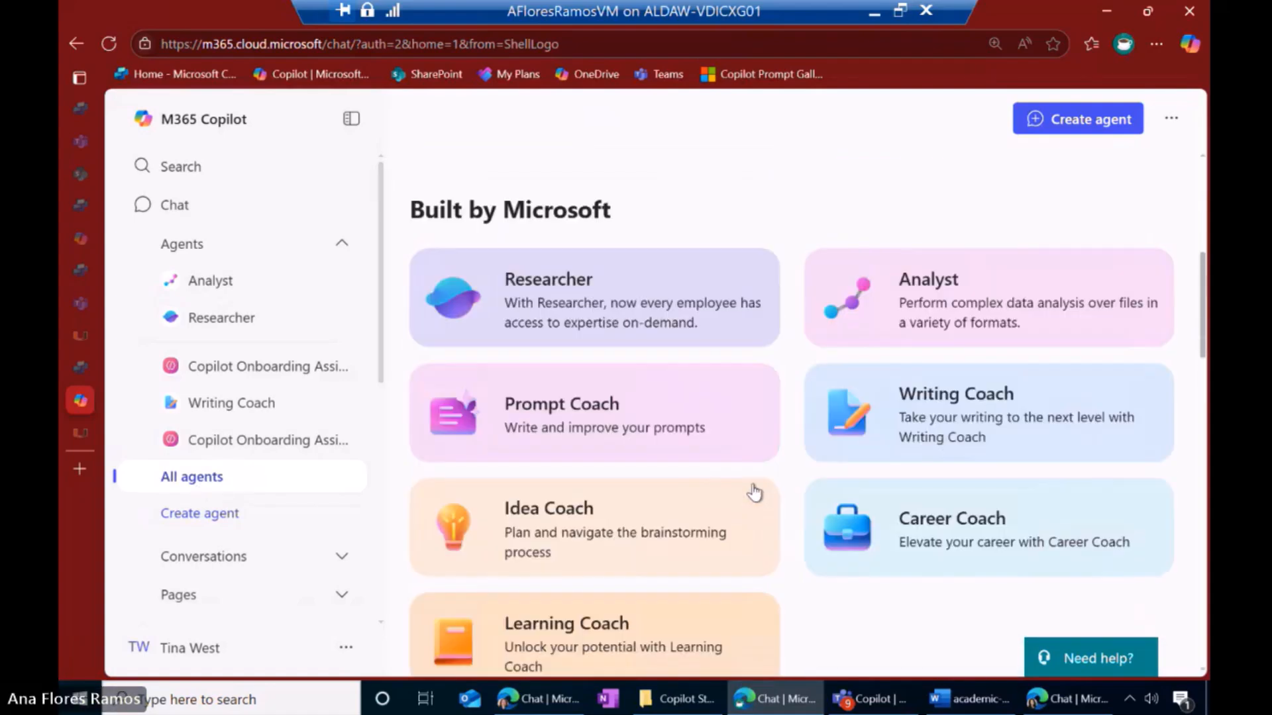
{"action": "scroll", "coordinate": [759, 501], "scroll_direction": "up", "scroll_amount": 5}
{"action": "scroll", "coordinate": [761, 509], "scroll_direction": "up", "scroll_amount": 3}
{"action": "scroll", "coordinate": [638, 485], "scroll_direction": "down", "scroll_amount": 2}
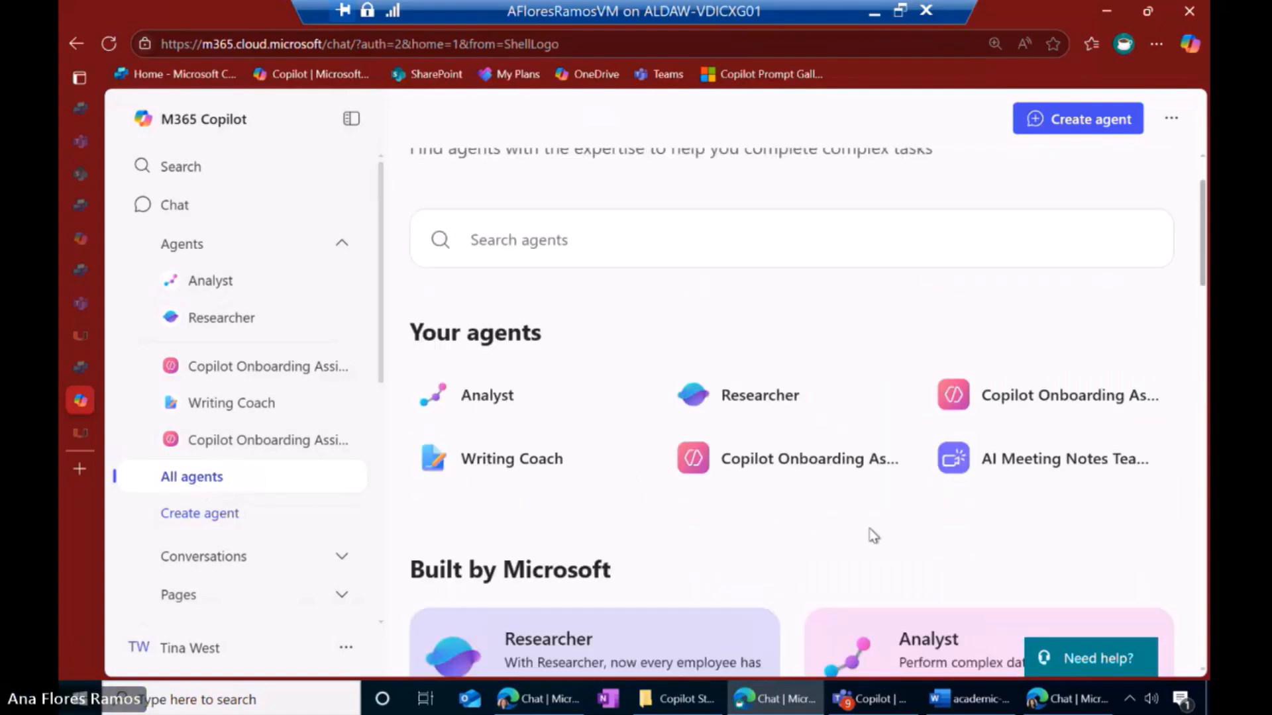
{"action": "left_click", "coordinate": [894, 460]}
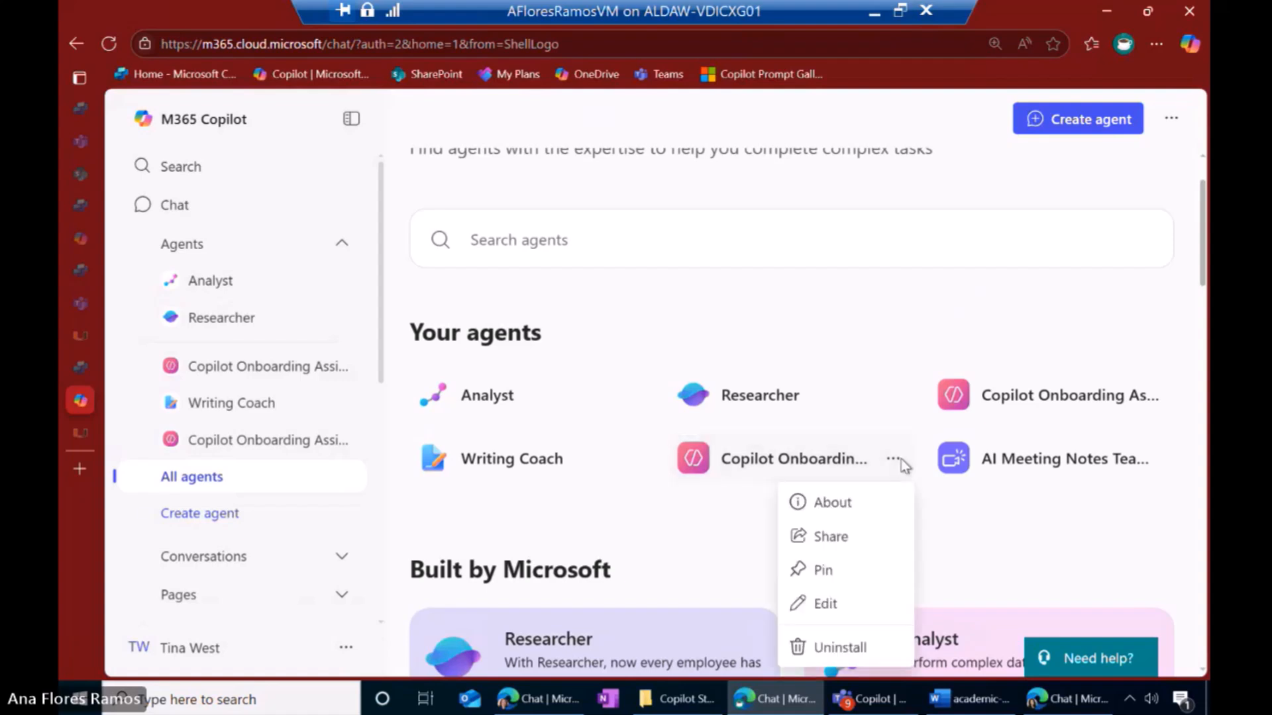
{"action": "left_click", "coordinate": [825, 604]}
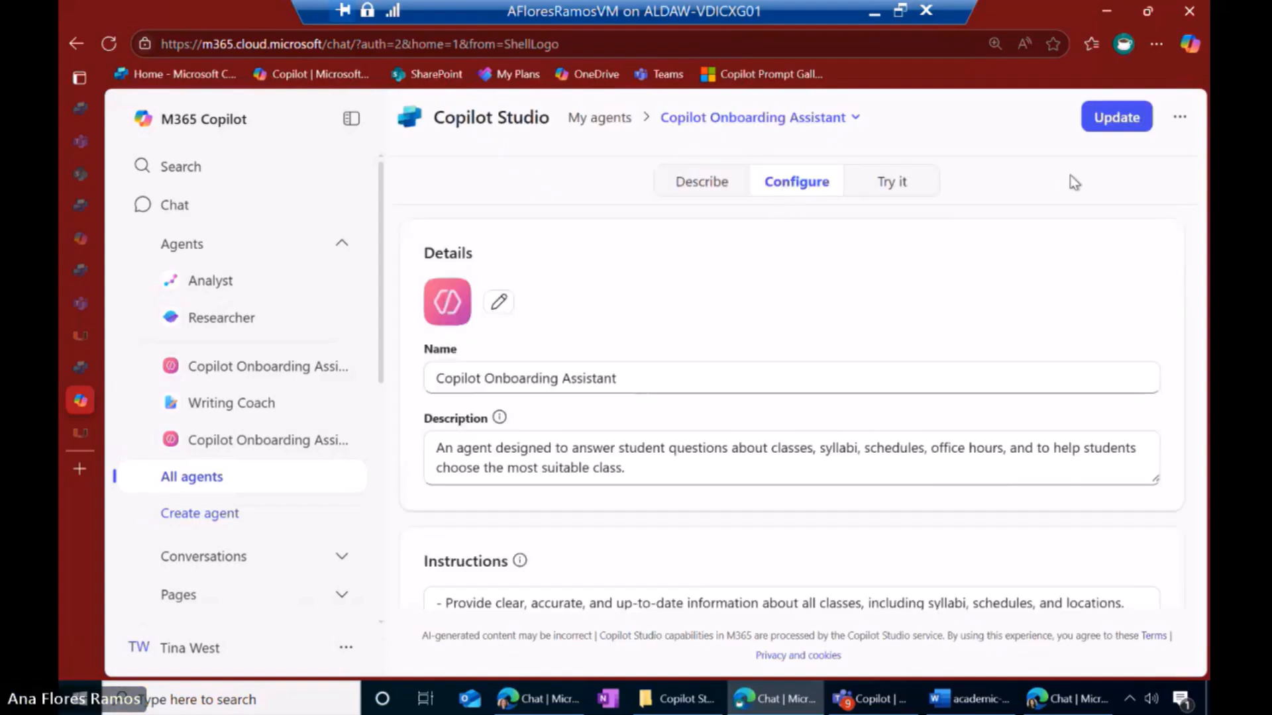
{"action": "scroll", "coordinate": [623, 133], "scroll_direction": "down", "scroll_amount": 1}
Review the My agents list across its columns and through the All, Draft and Published filters
{"action": "left_click", "coordinate": [608, 120]}
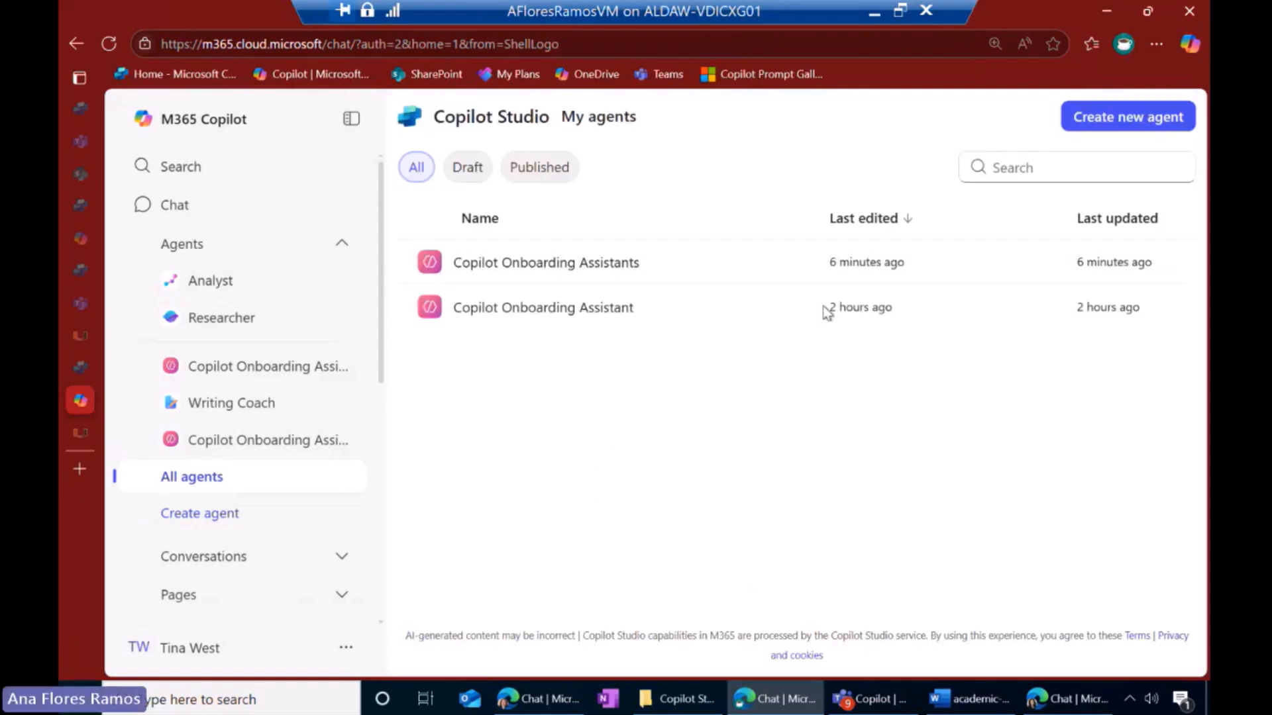
{"action": "left_click_drag", "start_coordinate": [858, 332], "coordinate": [1209, 329]}
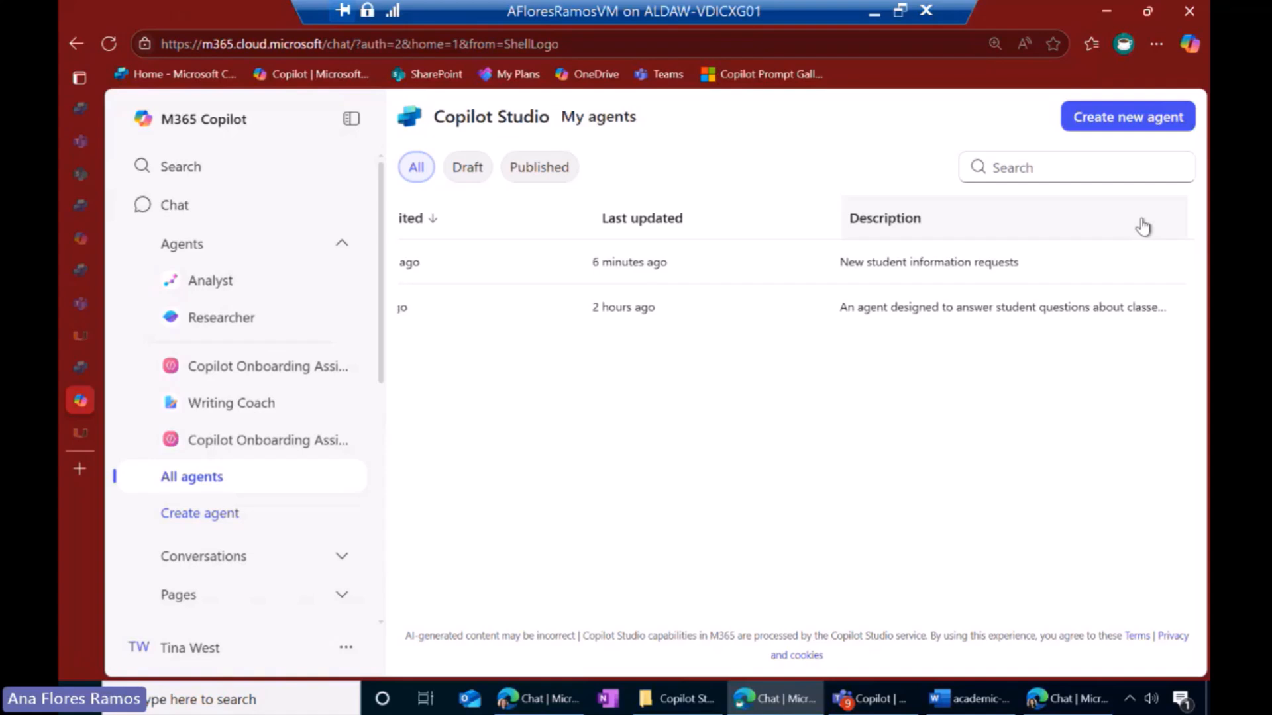
{"action": "left_click", "coordinate": [467, 169]}
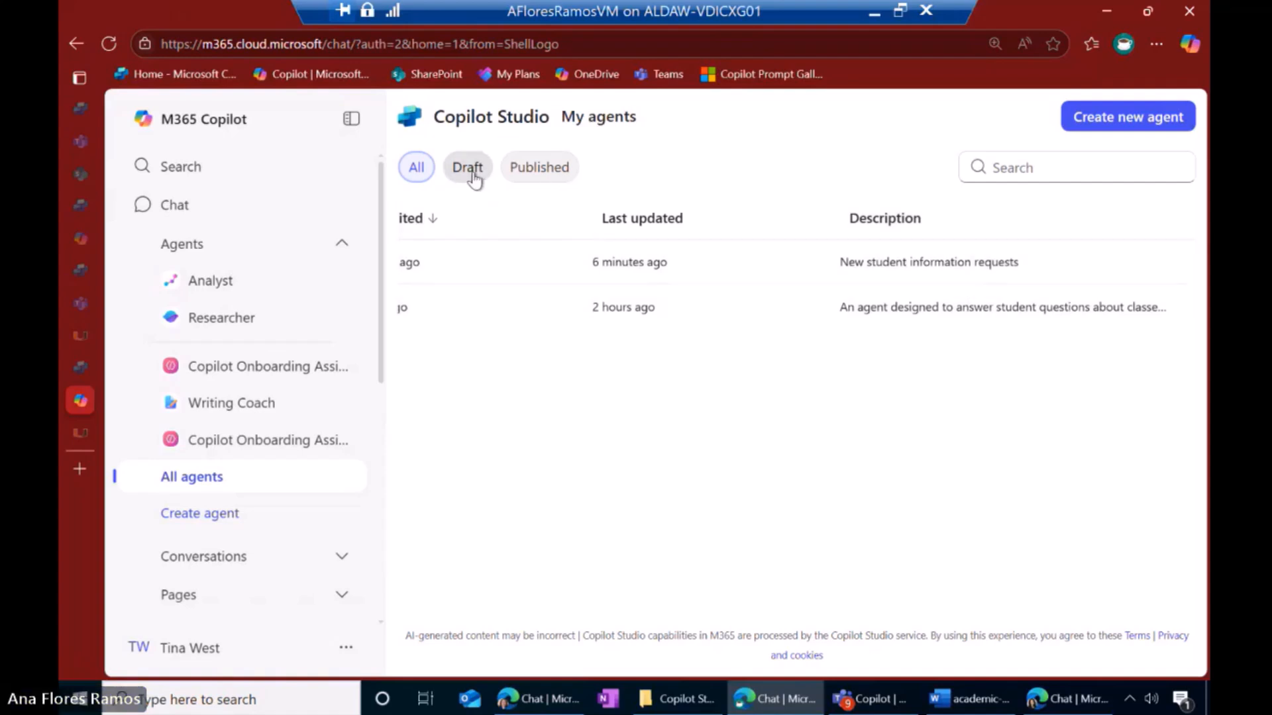
{"action": "left_click", "coordinate": [536, 174]}
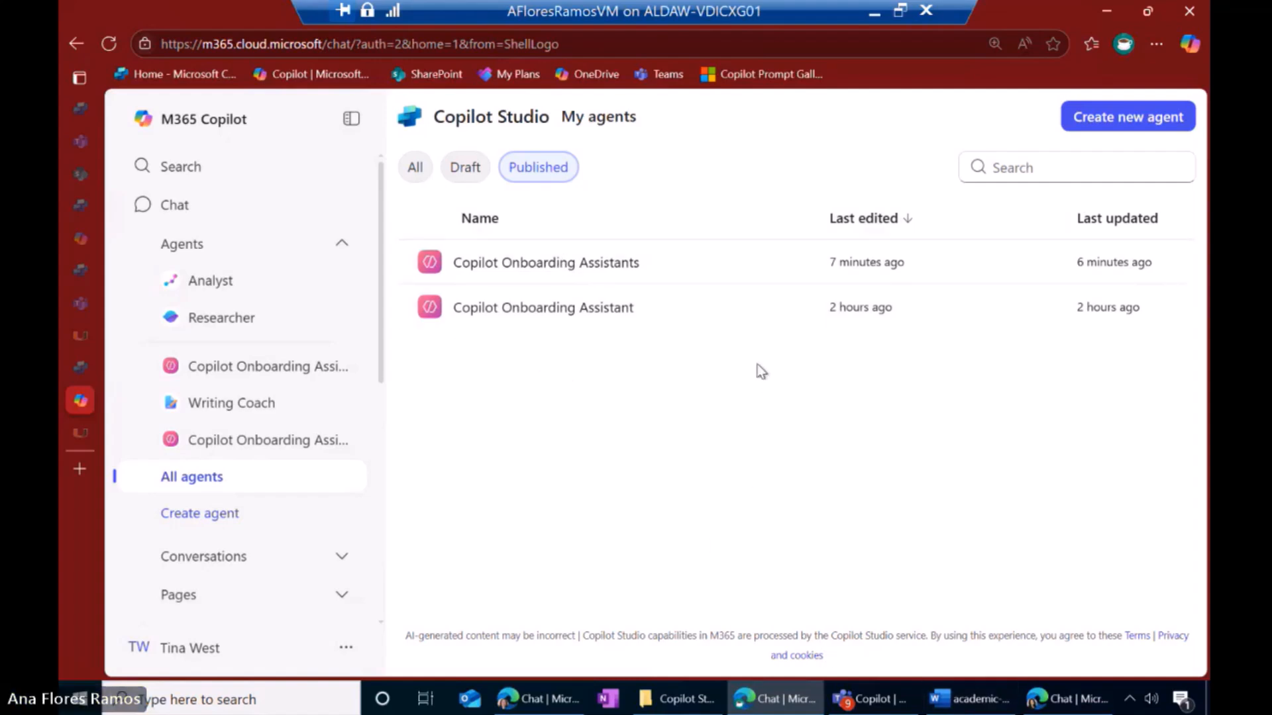
{"action": "left_click", "coordinate": [422, 175]}
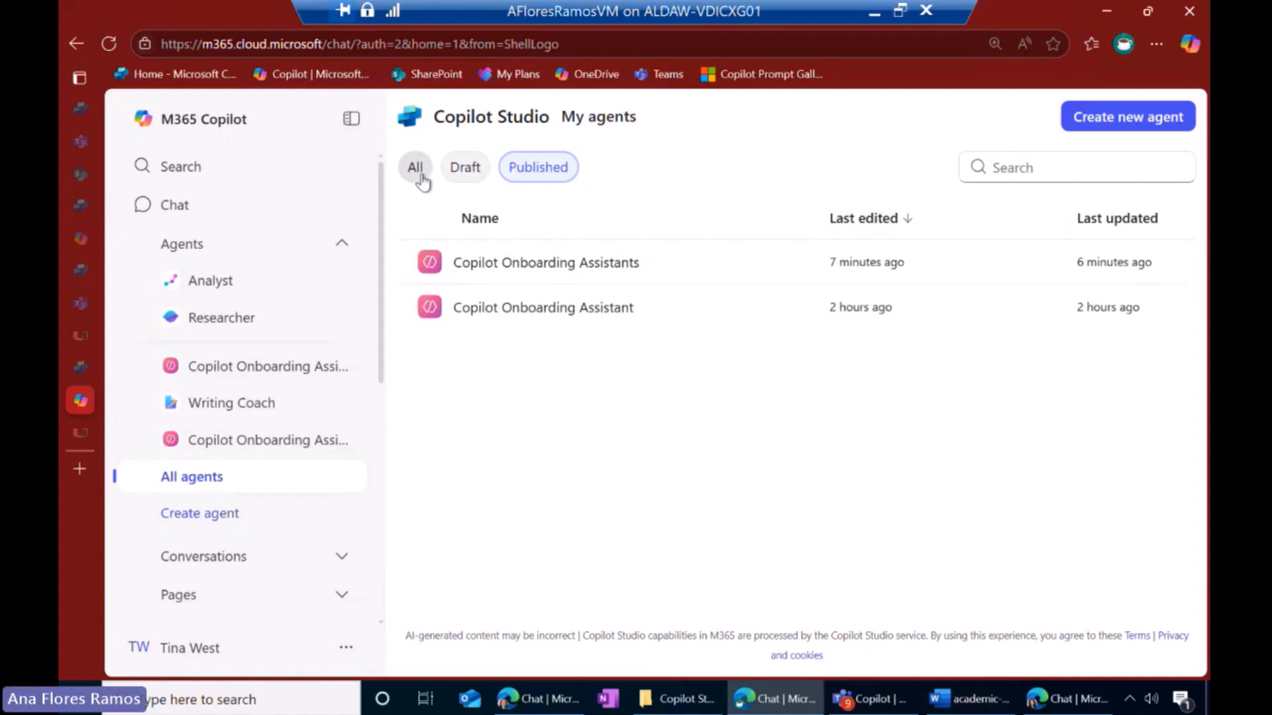
{"action": "left_click", "coordinate": [468, 170]}
{"action": "left_click", "coordinate": [552, 171]}
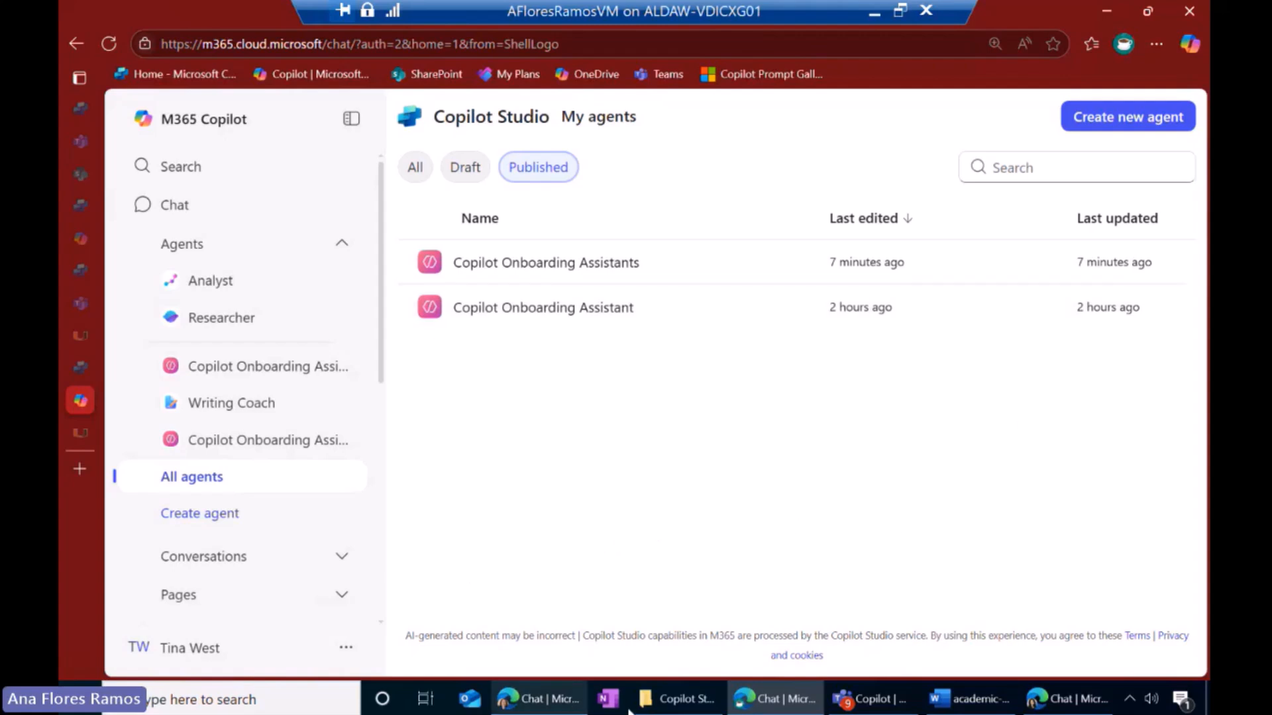
{"action": "mouse_move", "coordinate": [1048, 711]}
{"action": "left_click", "coordinate": [1051, 637]}
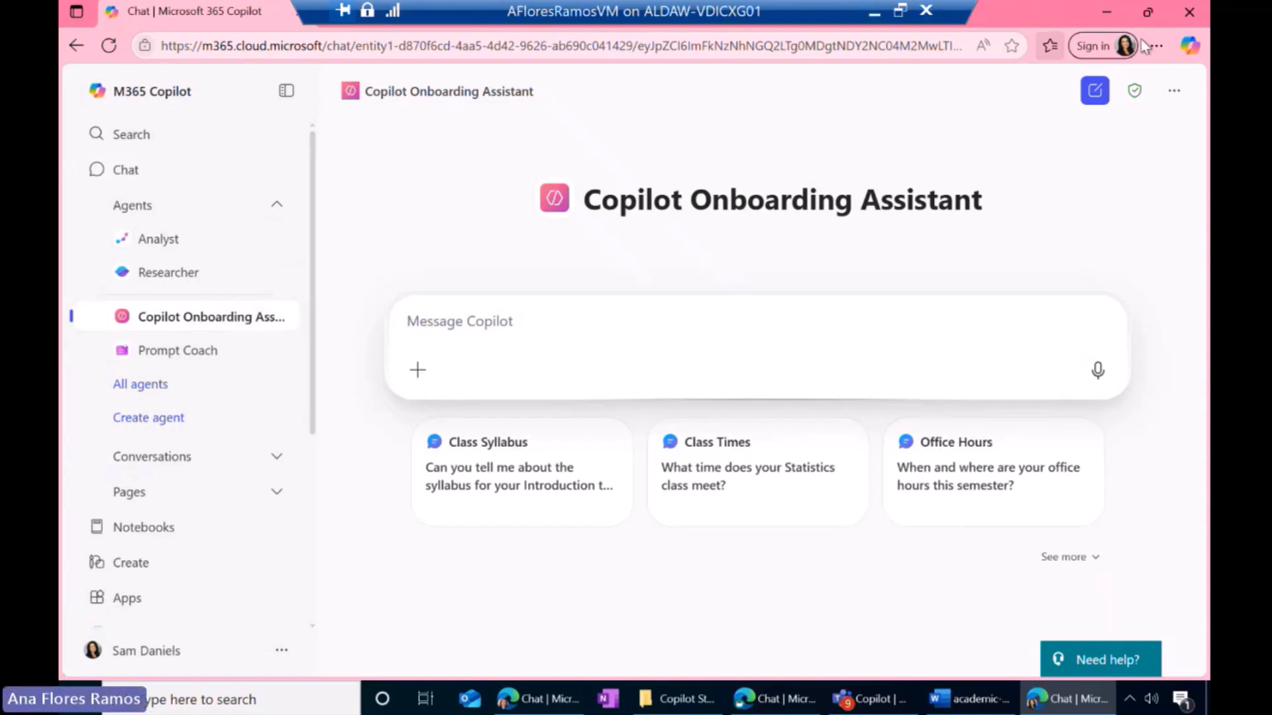
{"action": "left_click", "coordinate": [328, 45]}
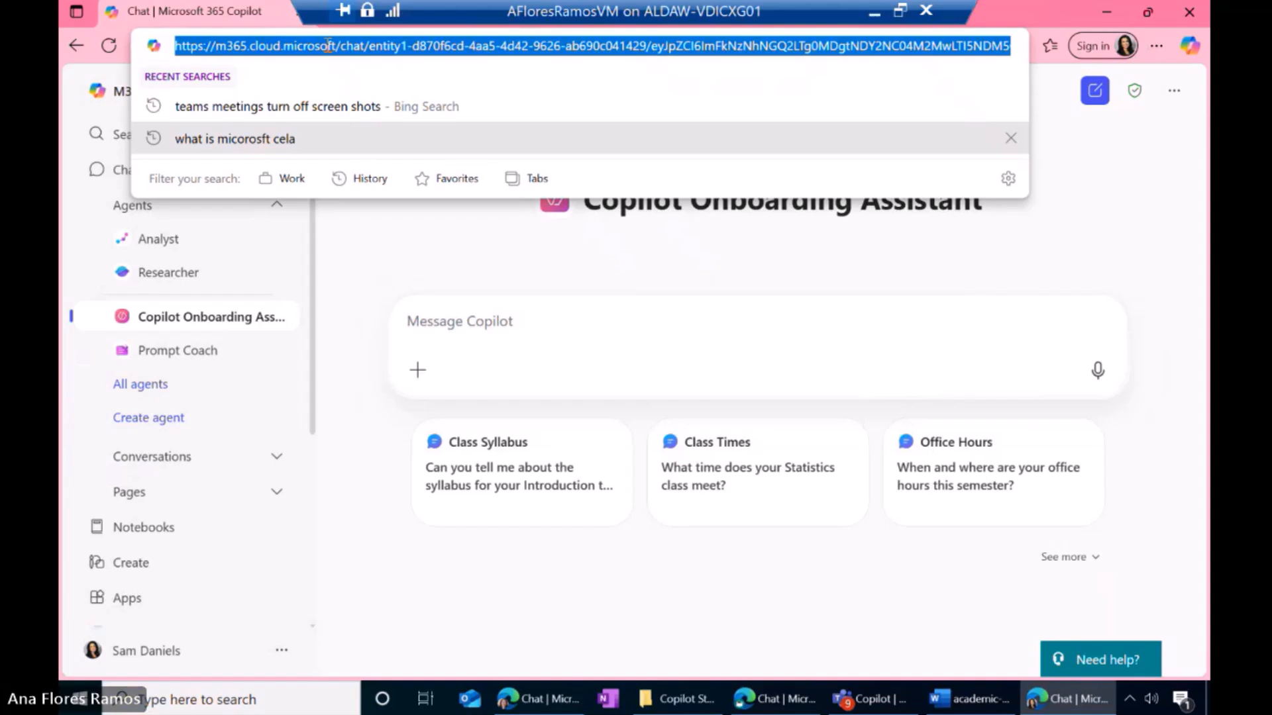
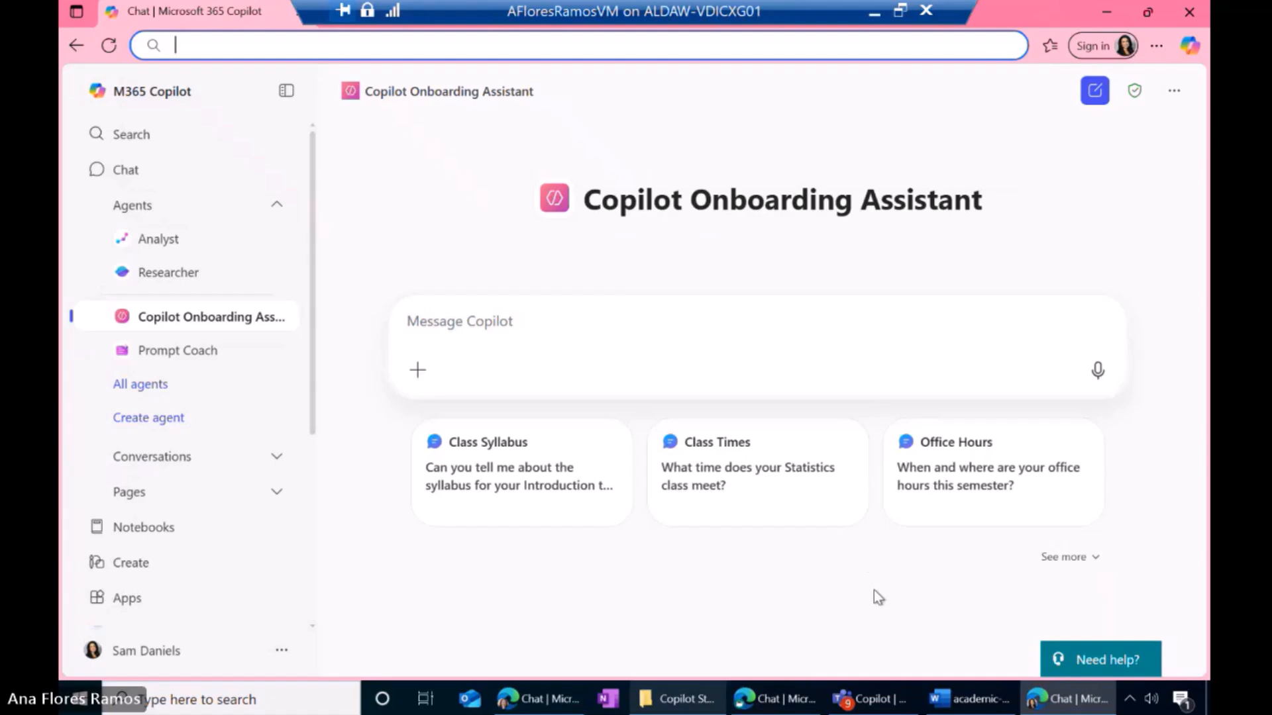
In the agent owner's window, copy the sharing link of Copilot Onboarding Assistant from My agents and close the sharing dialog
{"action": "left_click", "coordinate": [775, 699]}
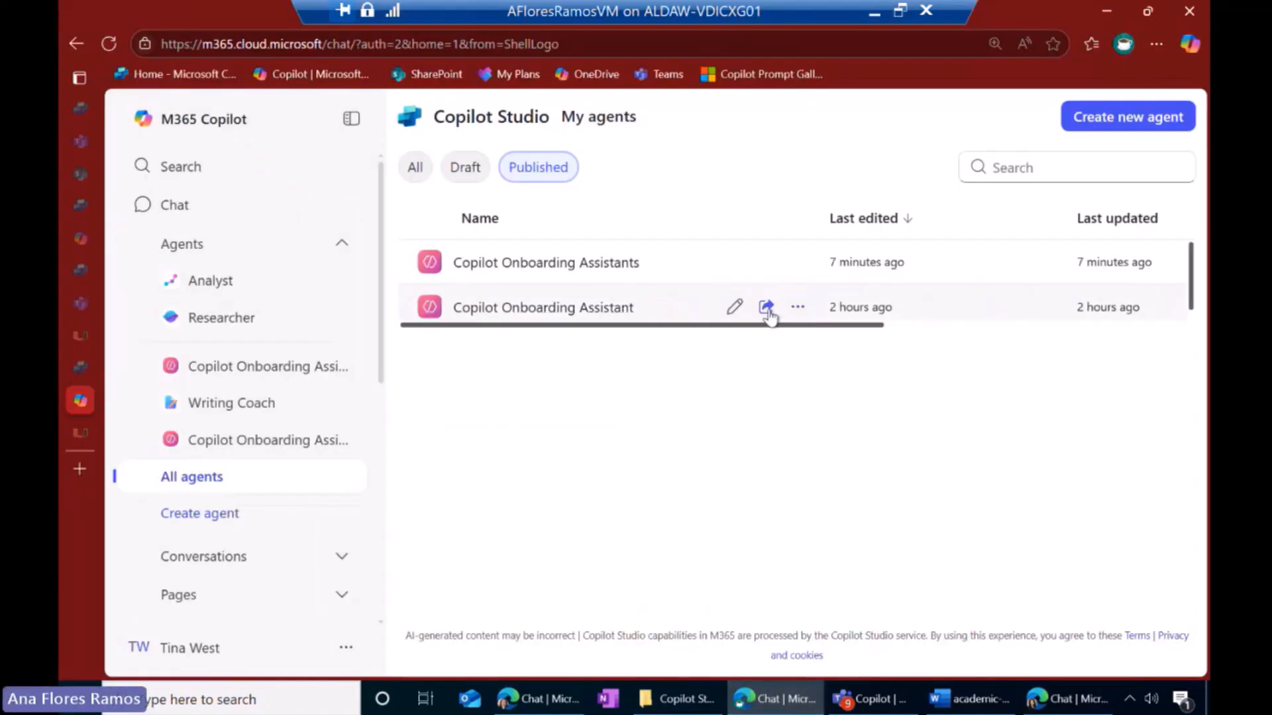
{"action": "left_click", "coordinate": [766, 307]}
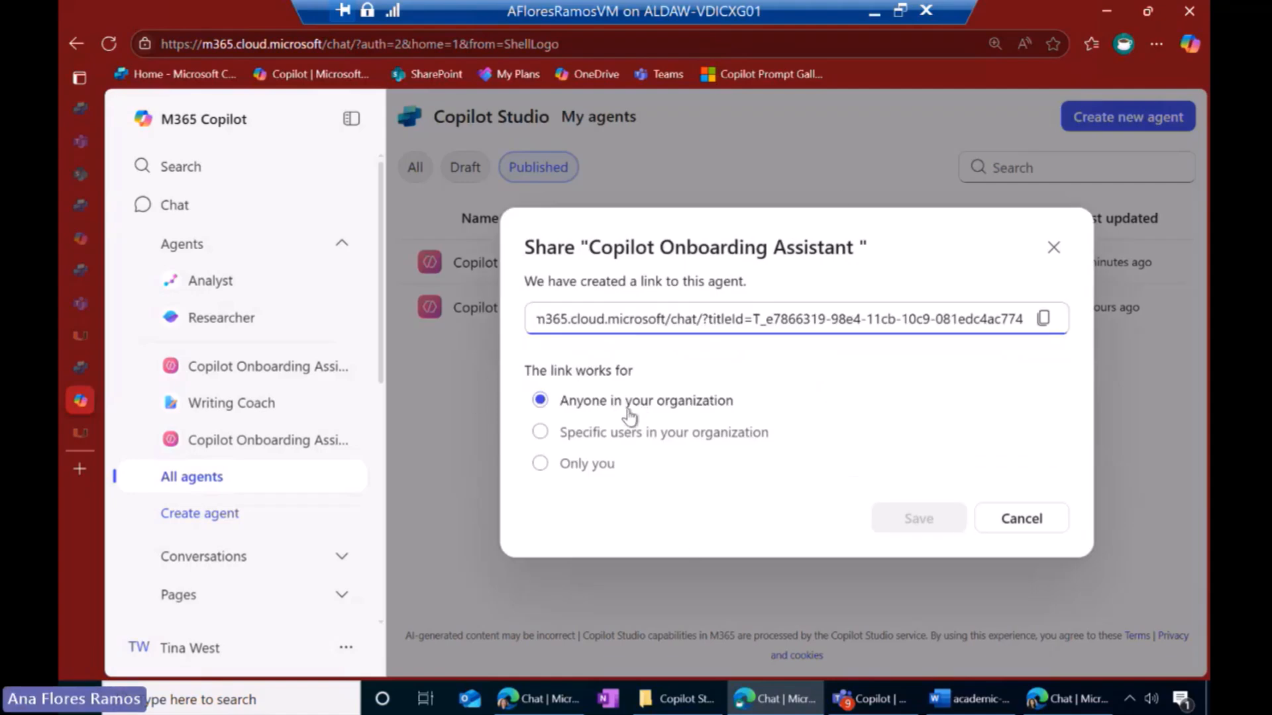
{"action": "left_click", "coordinate": [1044, 321]}
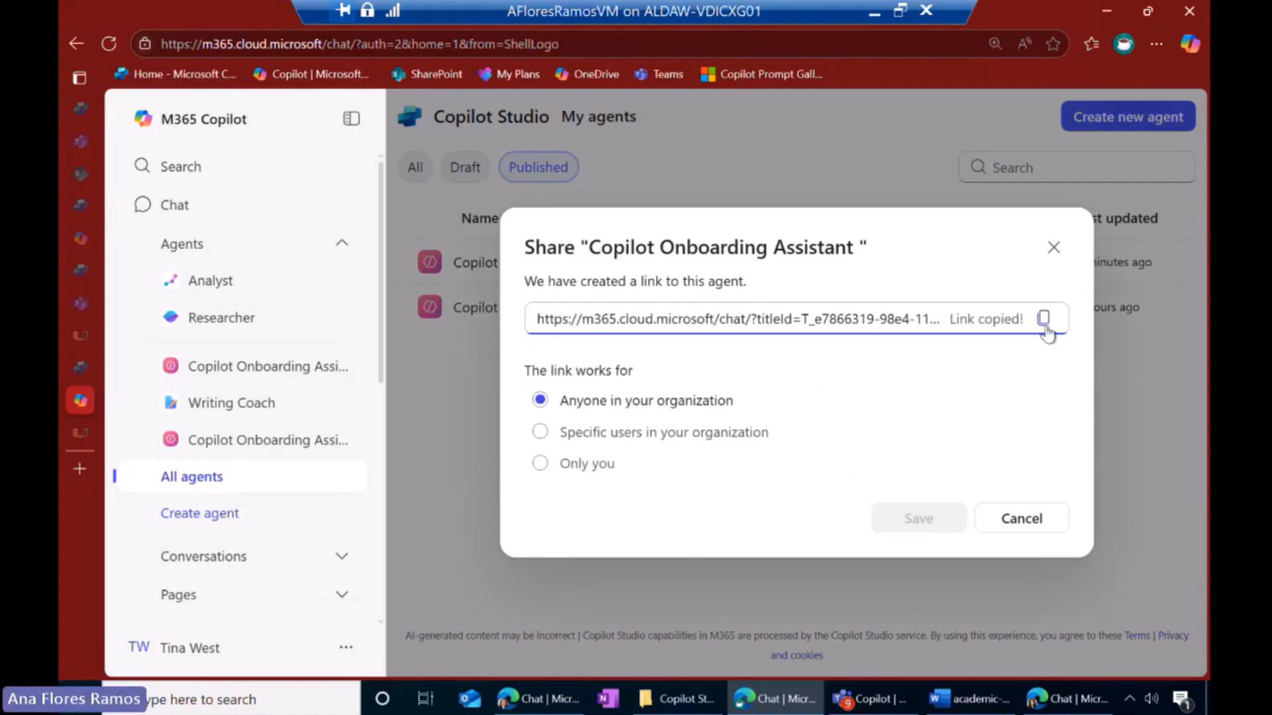
{"action": "left_click", "coordinate": [1026, 524]}
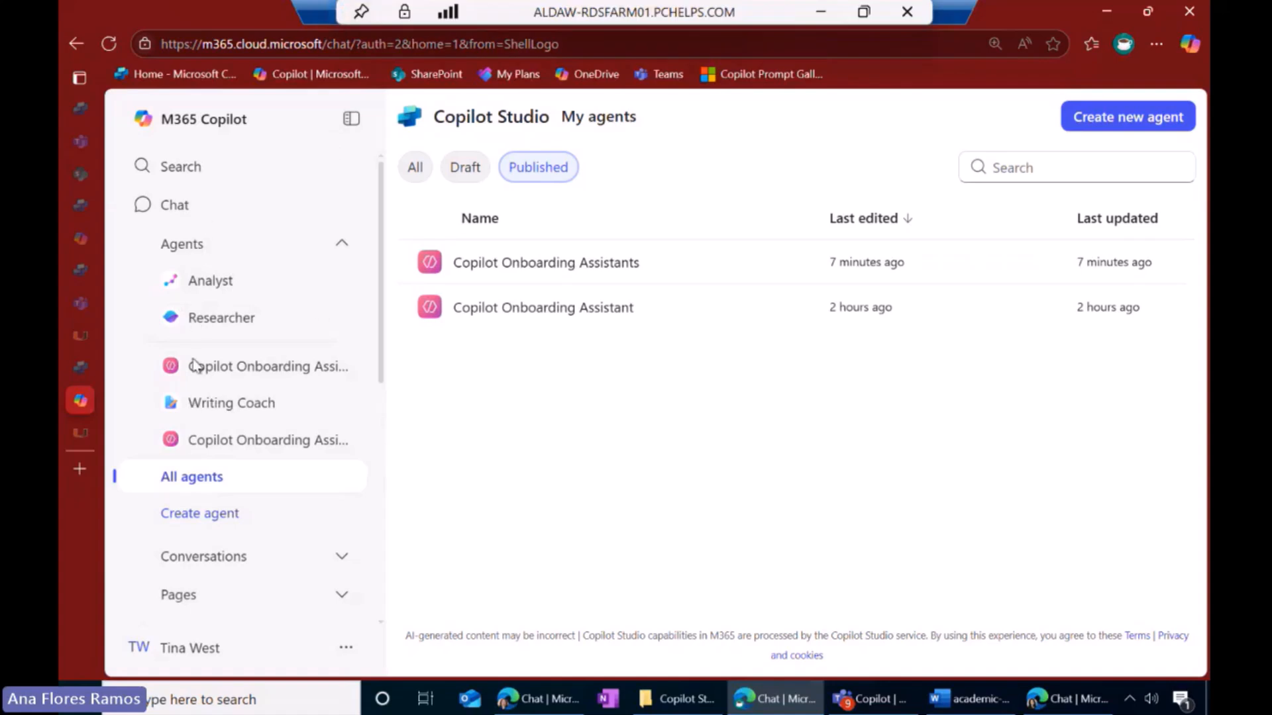
Start a new agent and look through its describe and configure views, including the full list of templates
{"action": "left_click", "coordinate": [213, 516]}
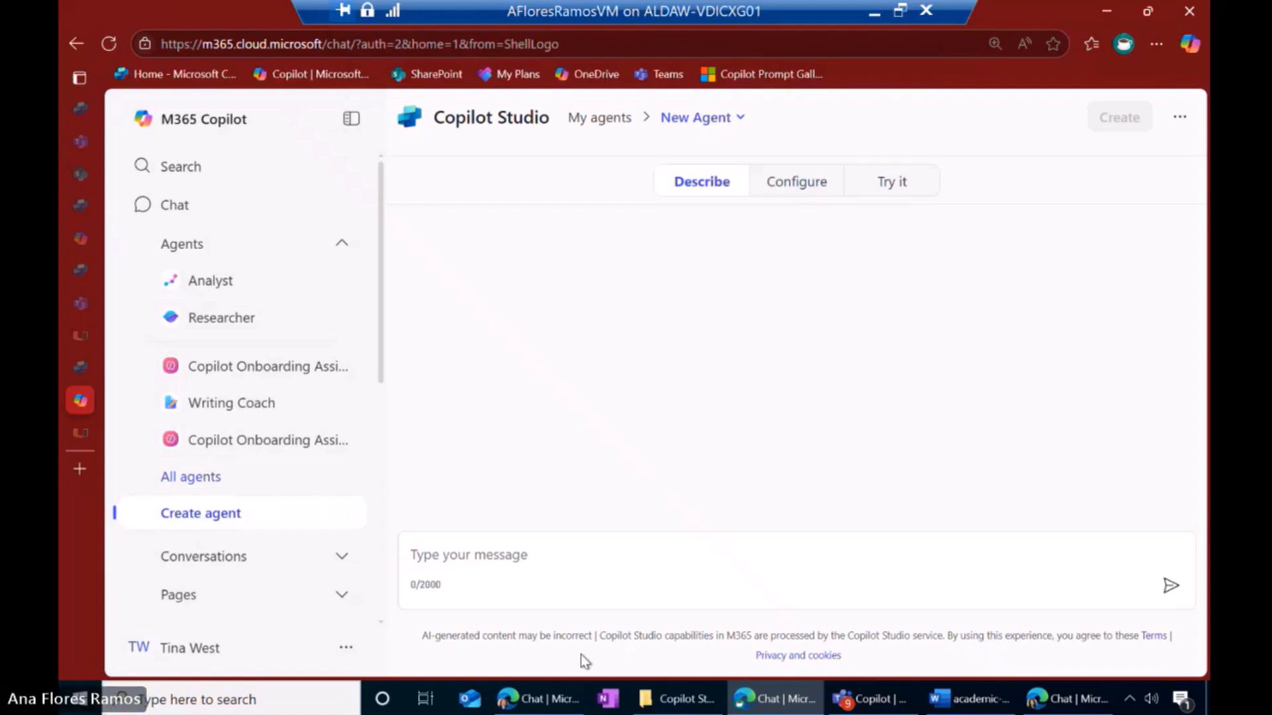
{"action": "left_click", "coordinate": [700, 189]}
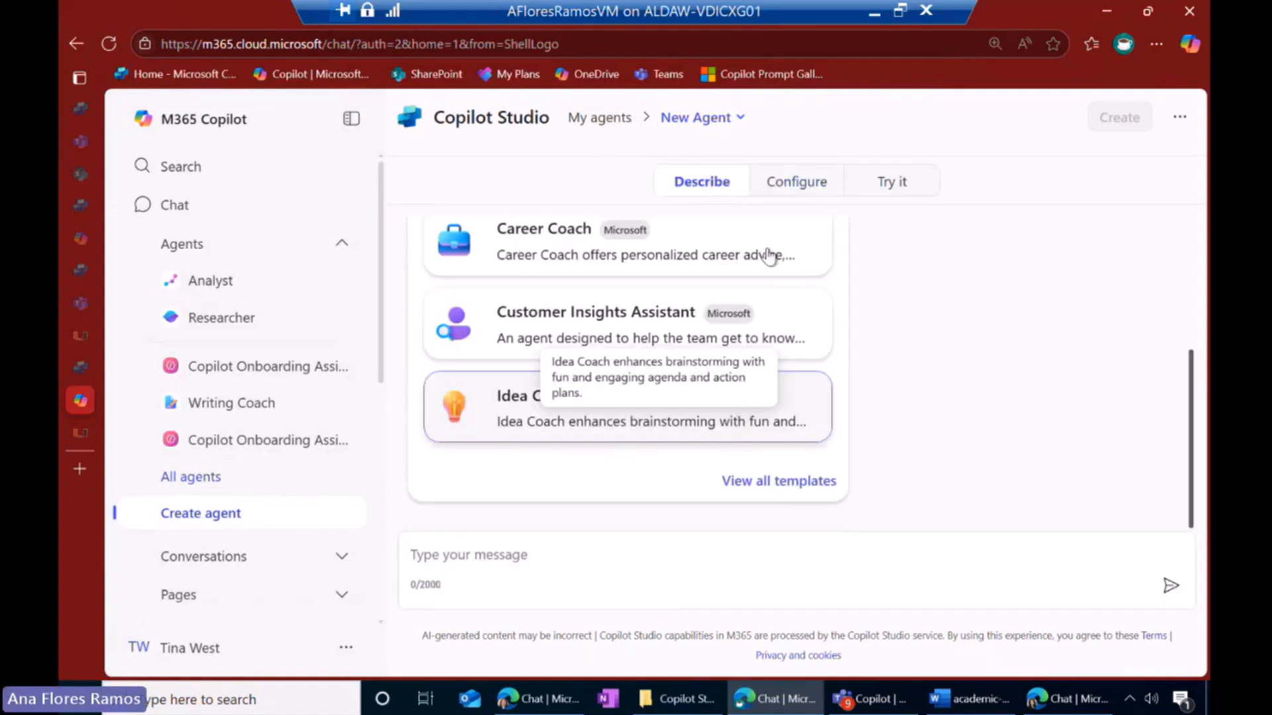
{"action": "left_click", "coordinate": [794, 193]}
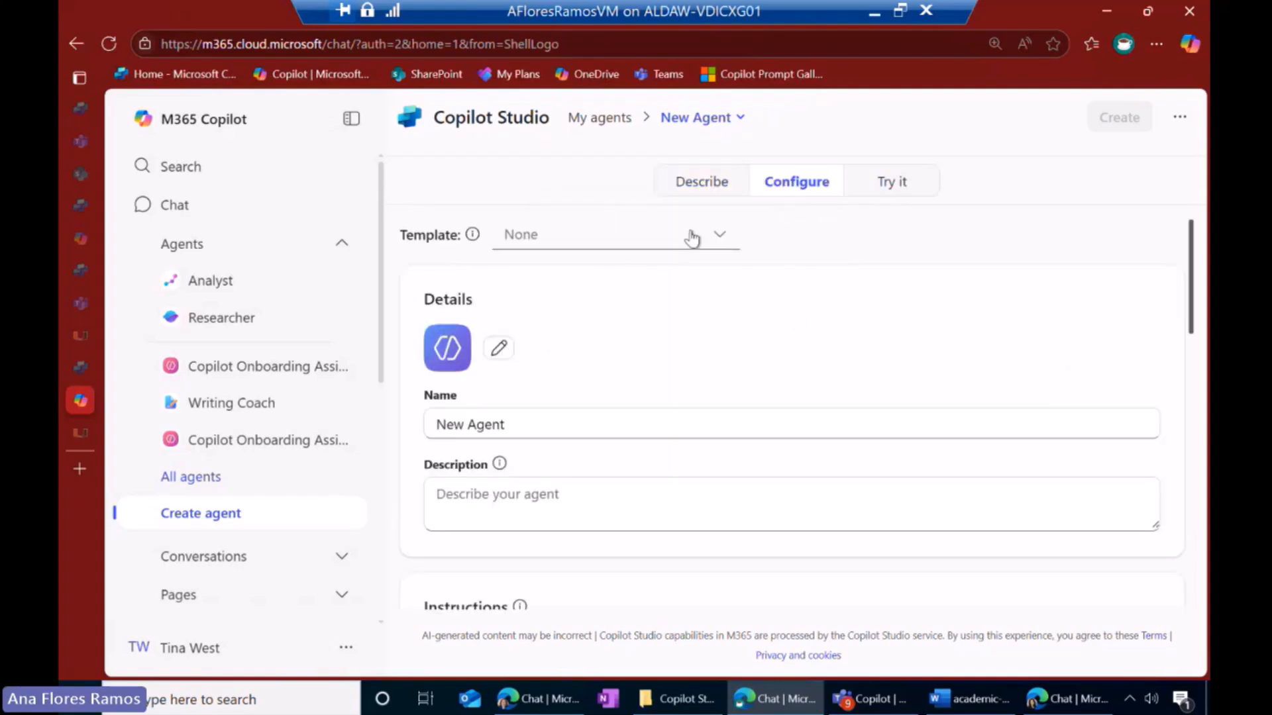
{"action": "left_click", "coordinate": [722, 239]}
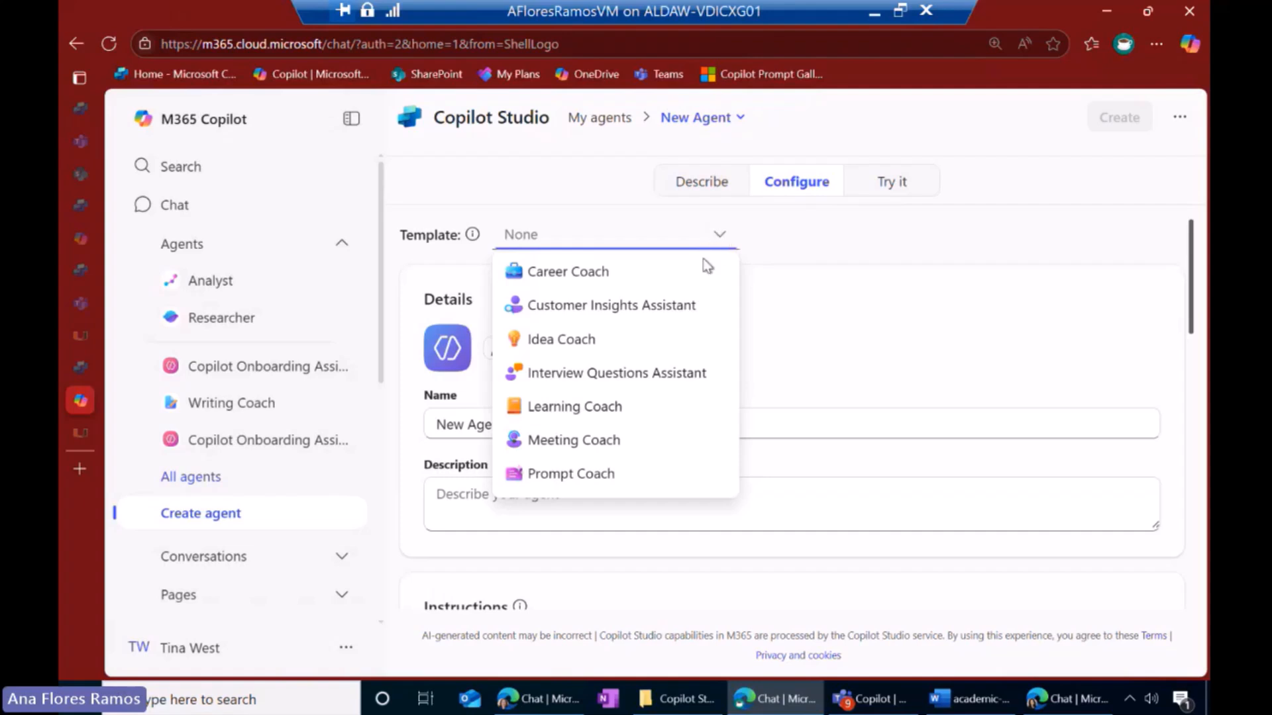
{"action": "scroll", "coordinate": [695, 472], "scroll_direction": "down", "scroll_amount": 2}
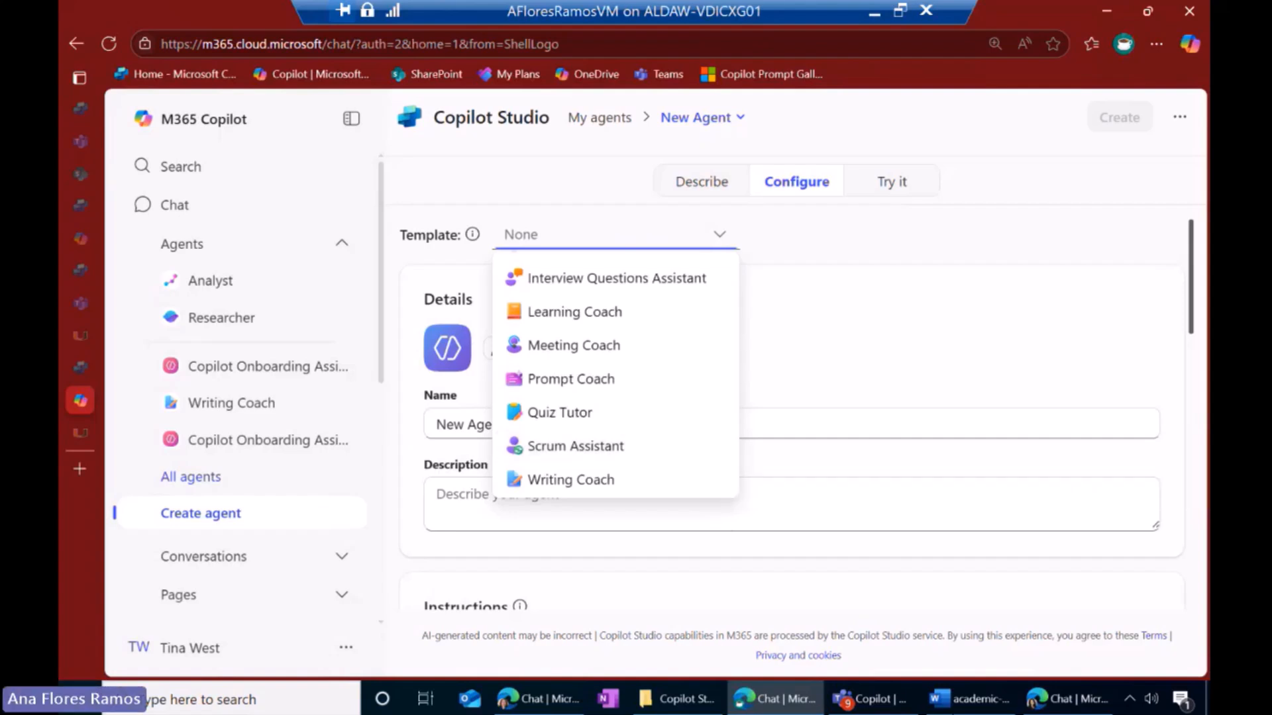
In the browser window of the account offering the Copilot upgrade, load the copied sharing link of Copilot Onboarding Assistant
{"action": "left_click", "coordinate": [1040, 703]}
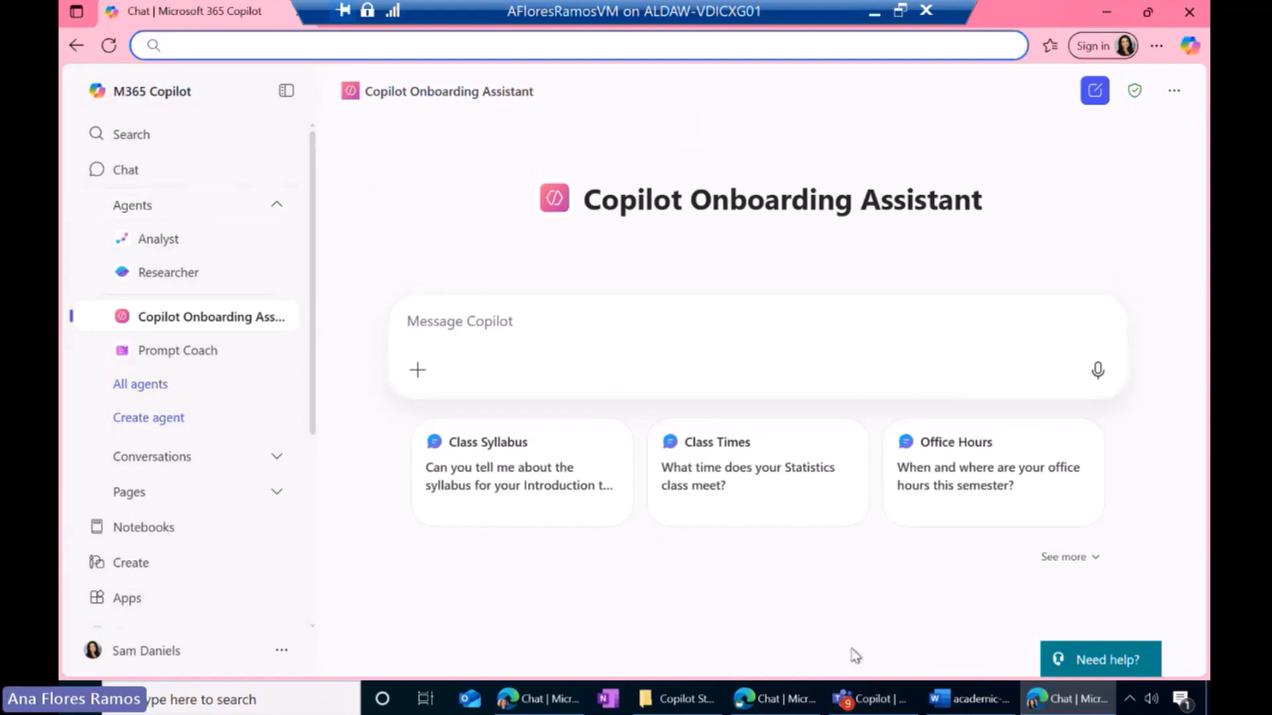
{"action": "left_click", "coordinate": [735, 704]}
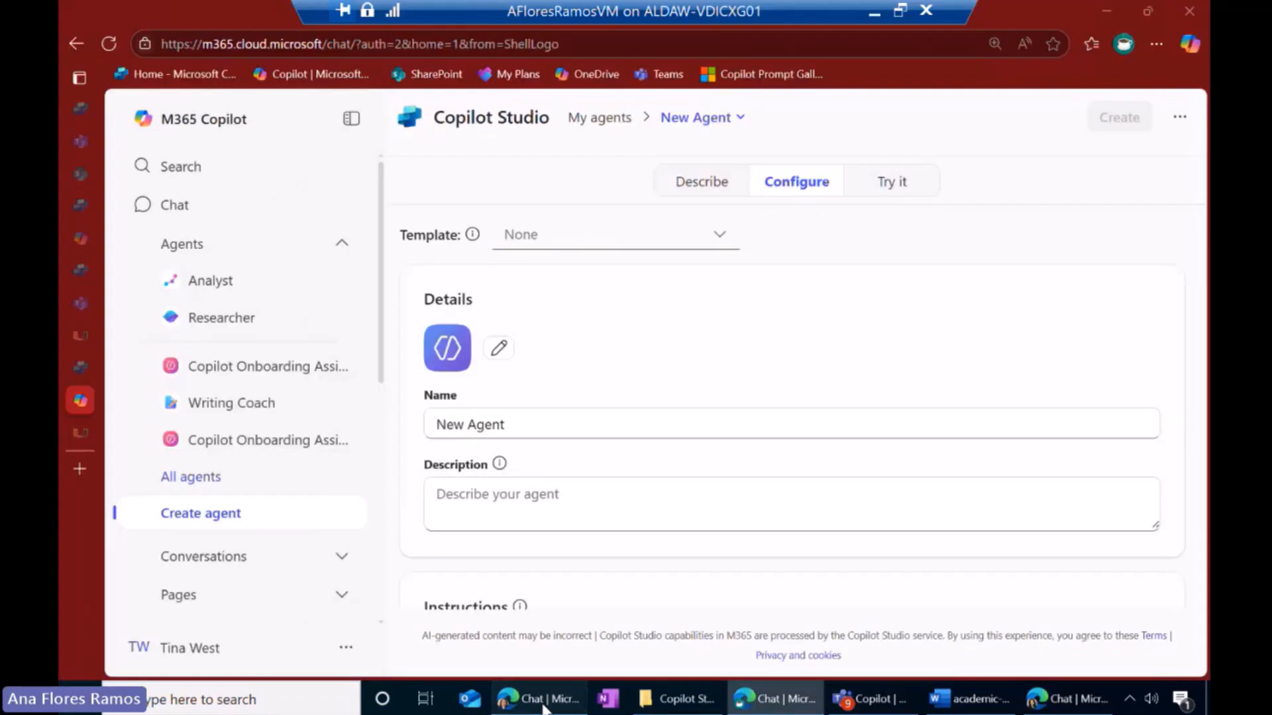
{"action": "left_click", "coordinate": [539, 692]}
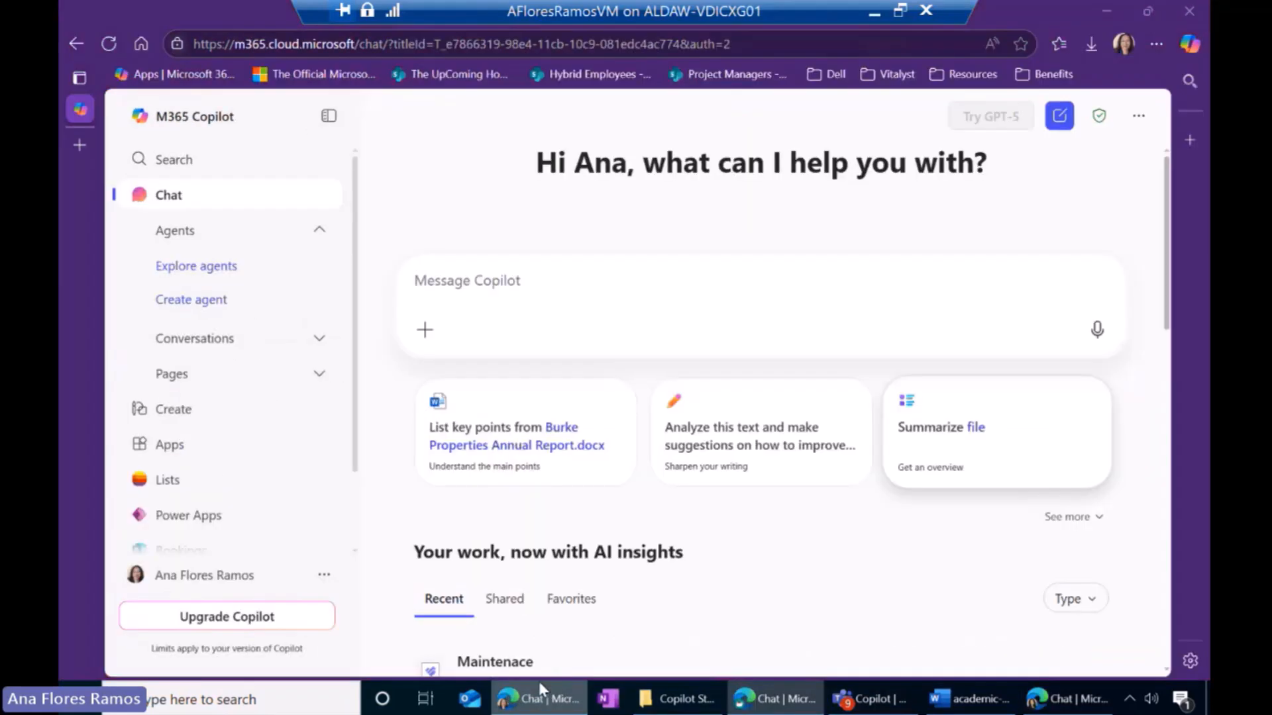
{"action": "left_click", "coordinate": [430, 47]}
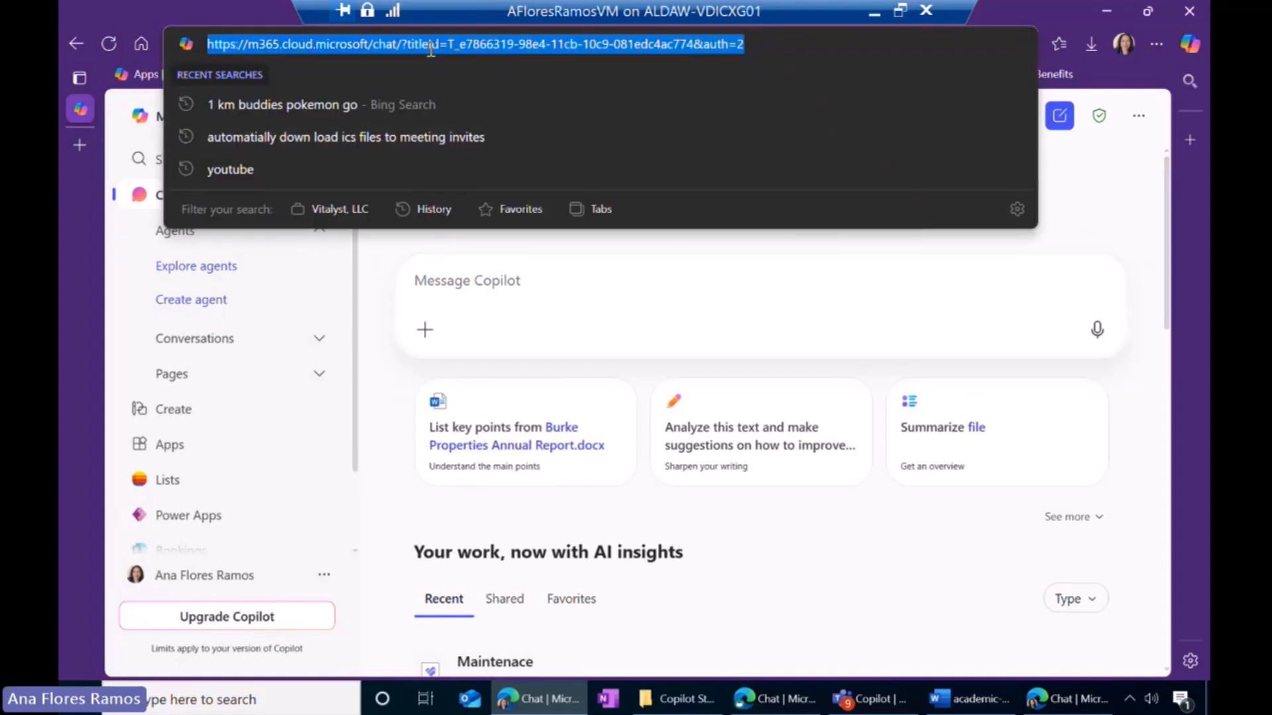
{"action": "key", "text": "ctrl+v"}
{"action": "key", "text": "Return"}
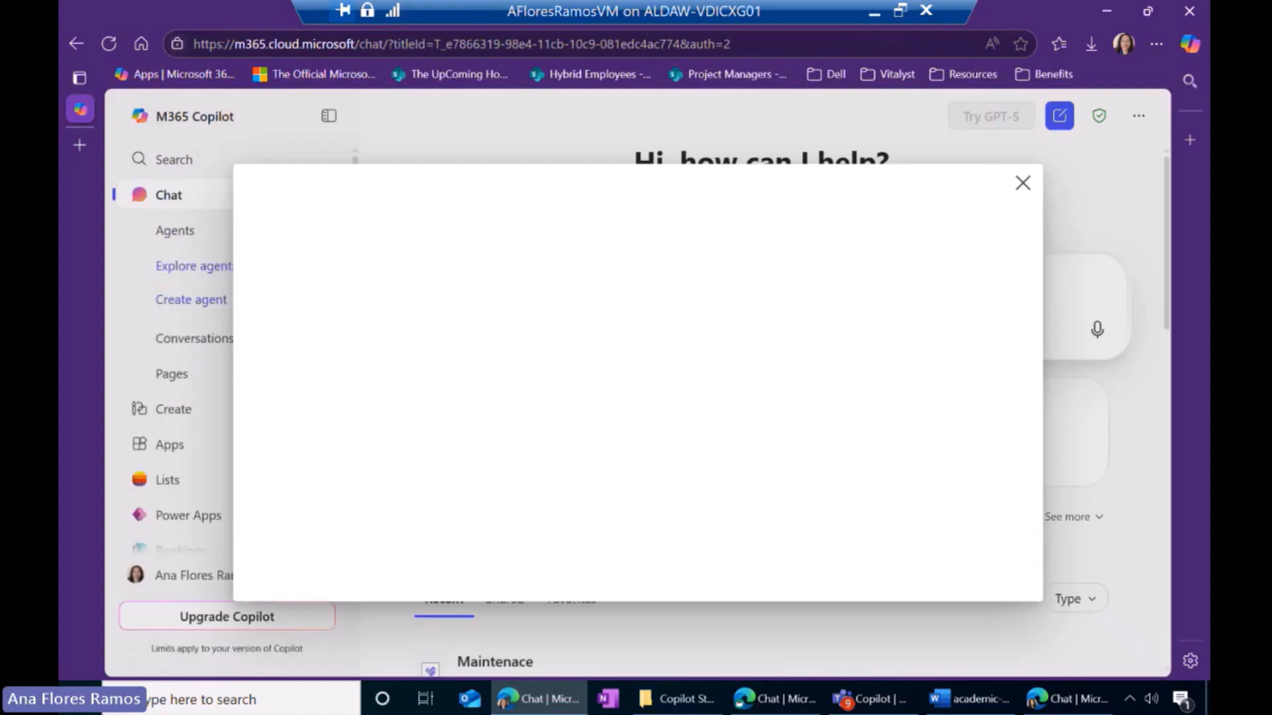
Switch to the browser window where Copilot Onboarding Assistant is already added and load the same sharing link there
{"action": "left_click", "coordinate": [1053, 706]}
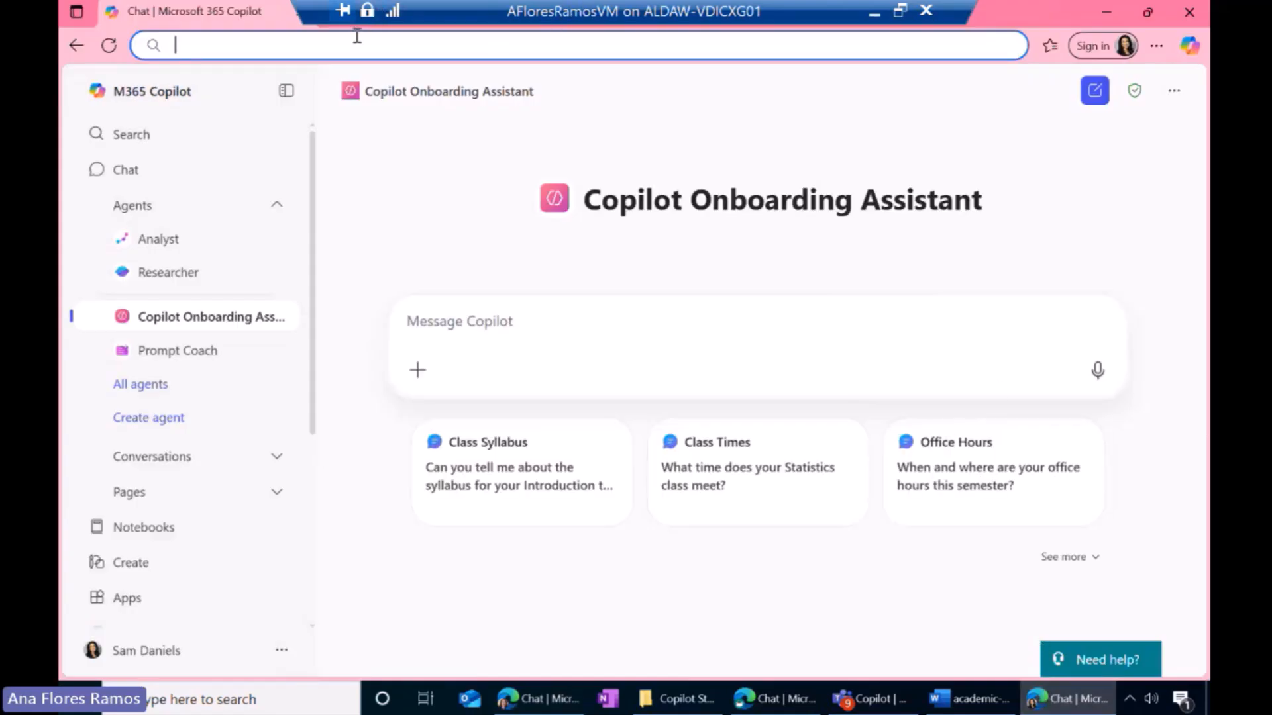
{"action": "key", "text": "ctrl+v"}
{"action": "key", "text": "Return"}
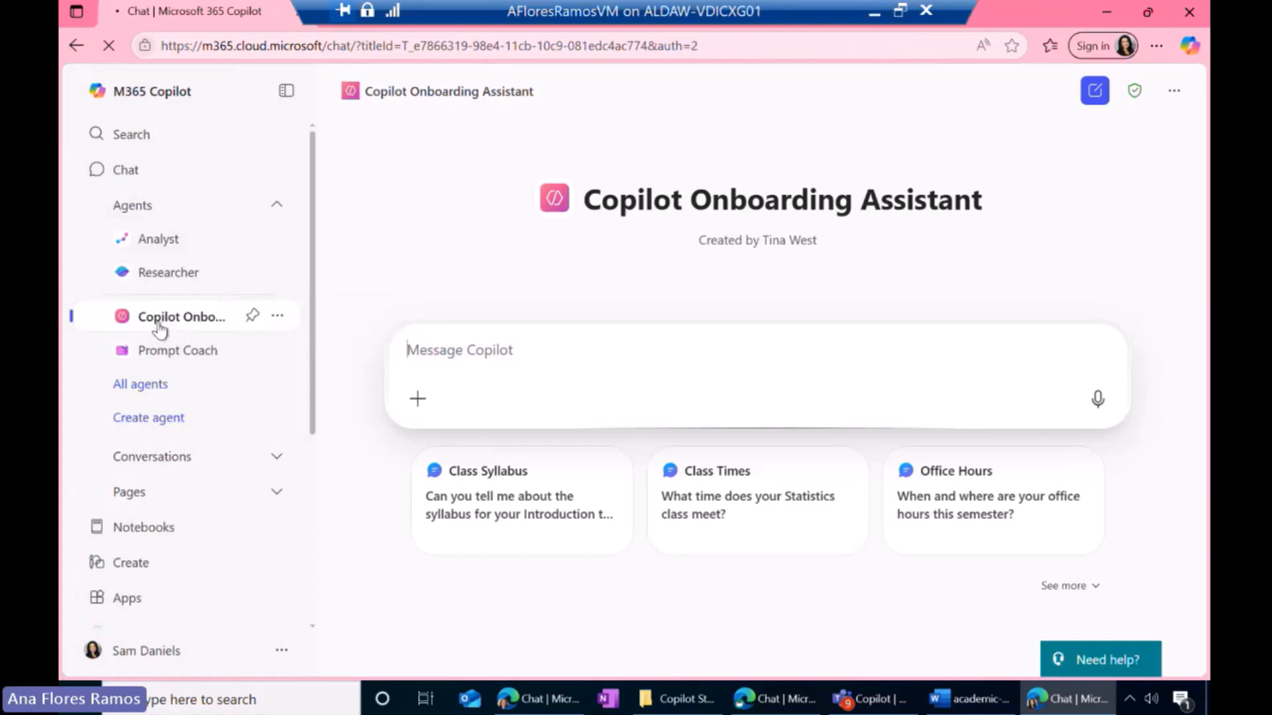
Look over the shared agent's page, including its creator line, and open the list of all agents
{"action": "left_click", "coordinate": [709, 352]}
{"action": "left_click_drag", "start_coordinate": [706, 239], "coordinate": [1147, 49]}
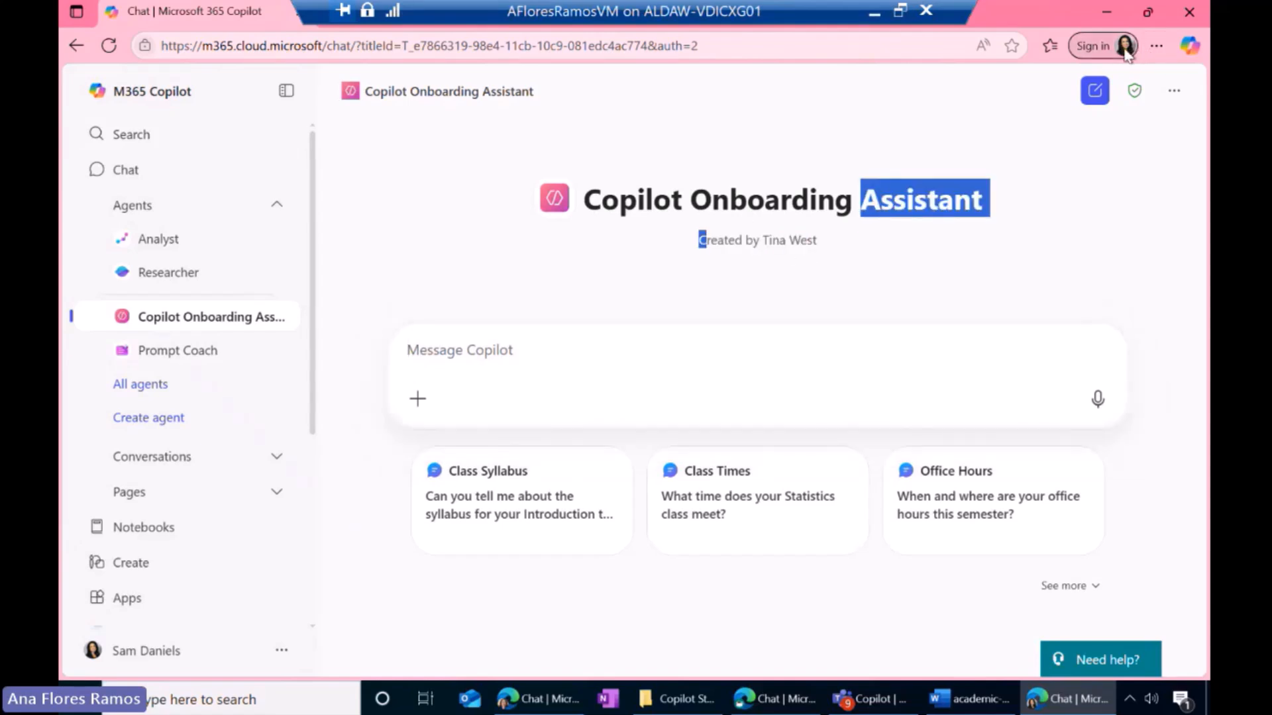
{"action": "left_click", "coordinate": [1125, 47]}
{"action": "left_click", "coordinate": [735, 388]}
{"action": "left_click", "coordinate": [732, 382]}
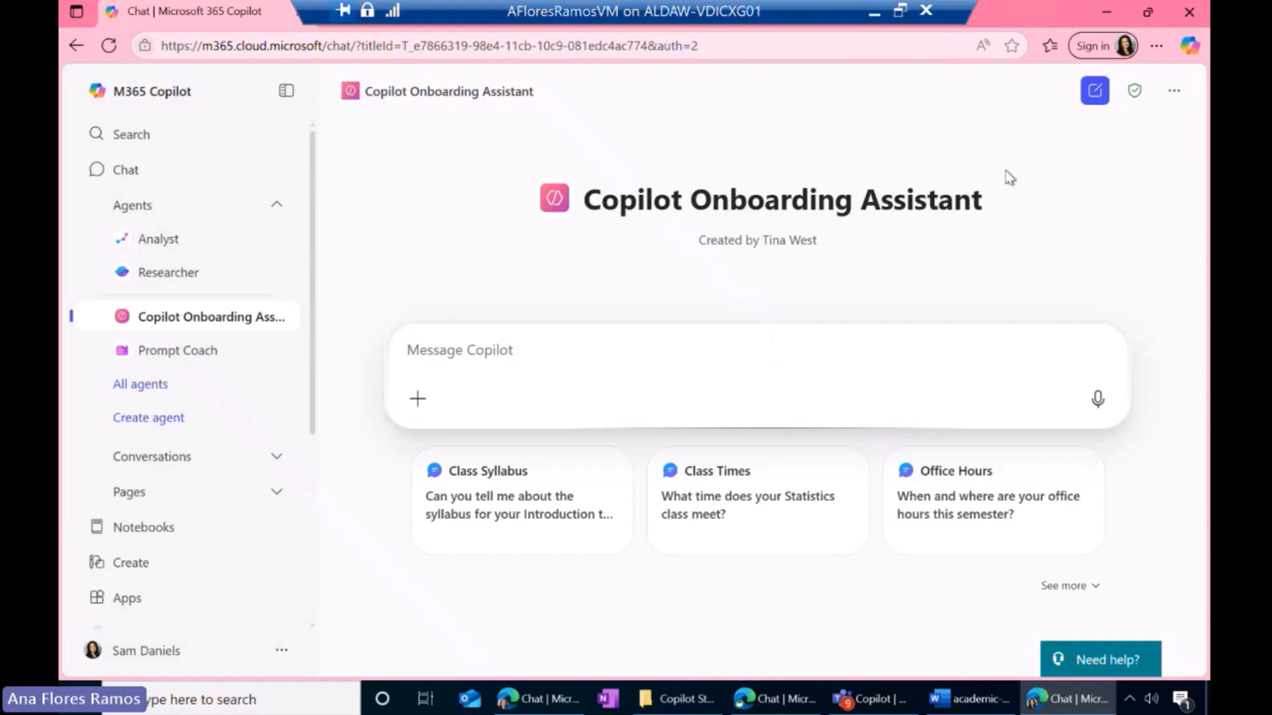
{"action": "left_click", "coordinate": [148, 385]}
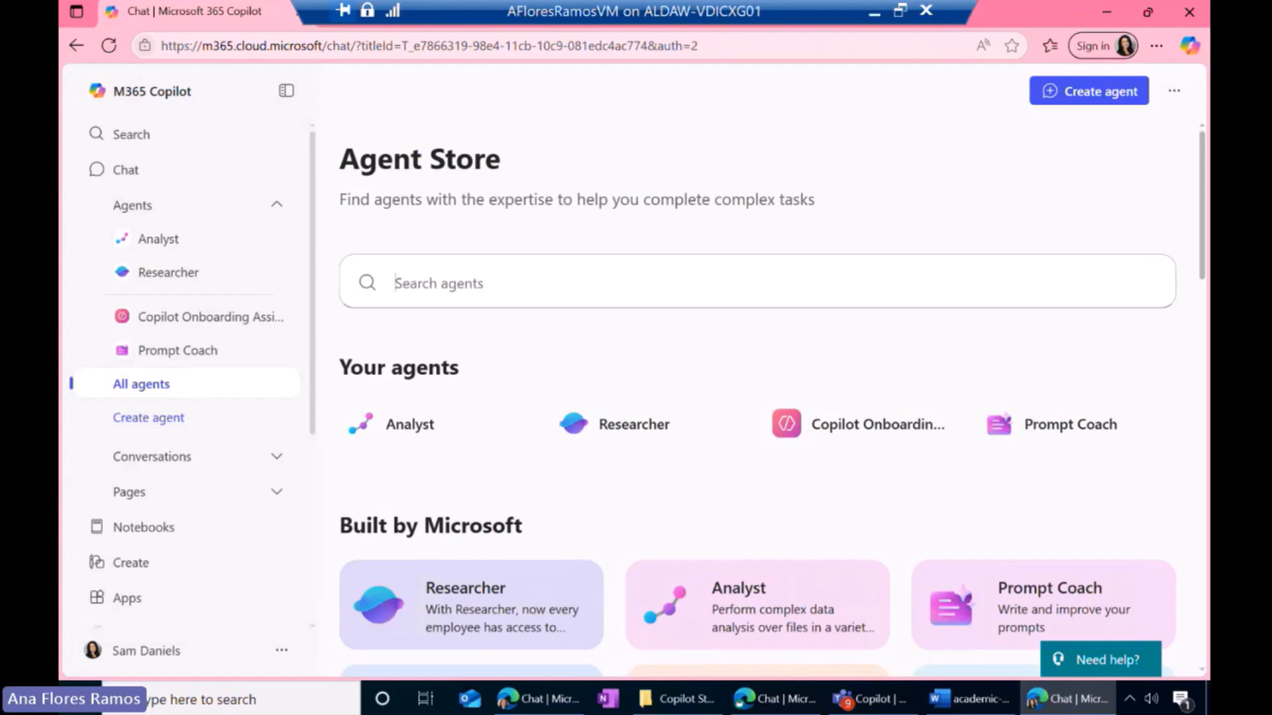
Switch to the PowerPoint slide show and advance from the Copilot Analyst slide to the course outcomes slide
{"action": "key", "text": "alt+Tab"}
{"action": "left_click", "coordinate": [1096, 280]}
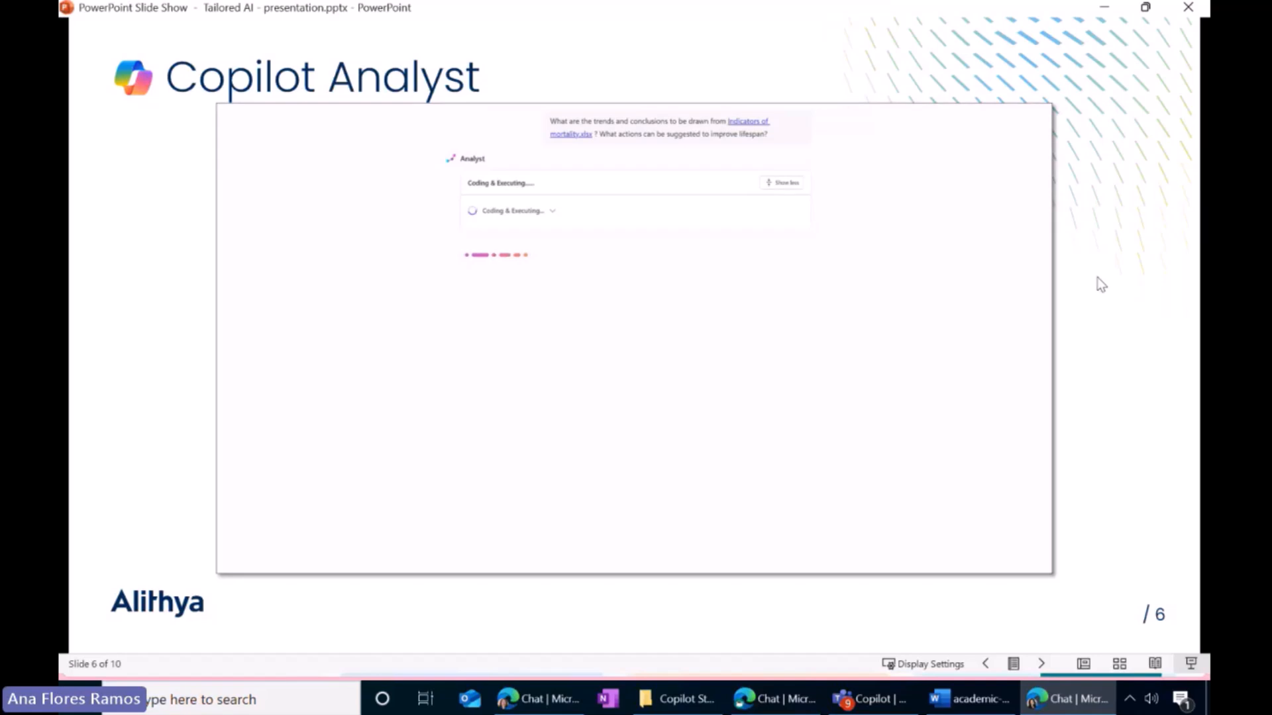
{"action": "left_click", "coordinate": [1153, 295]}
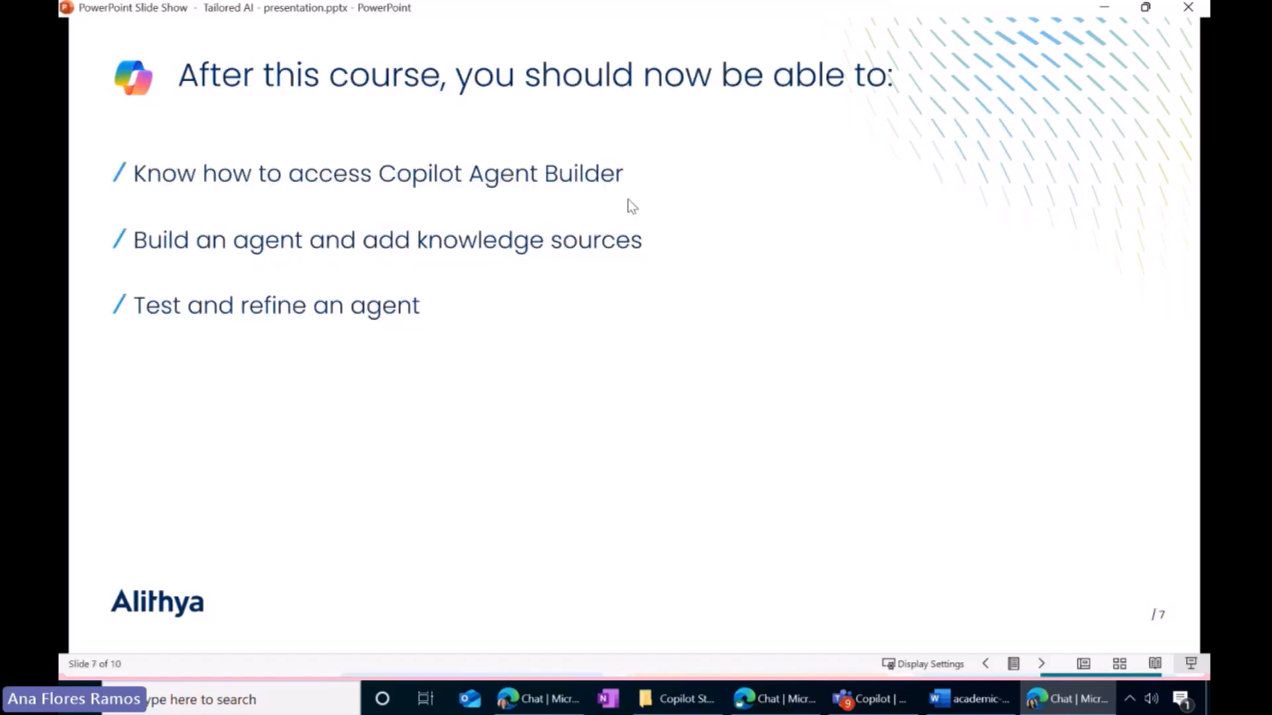